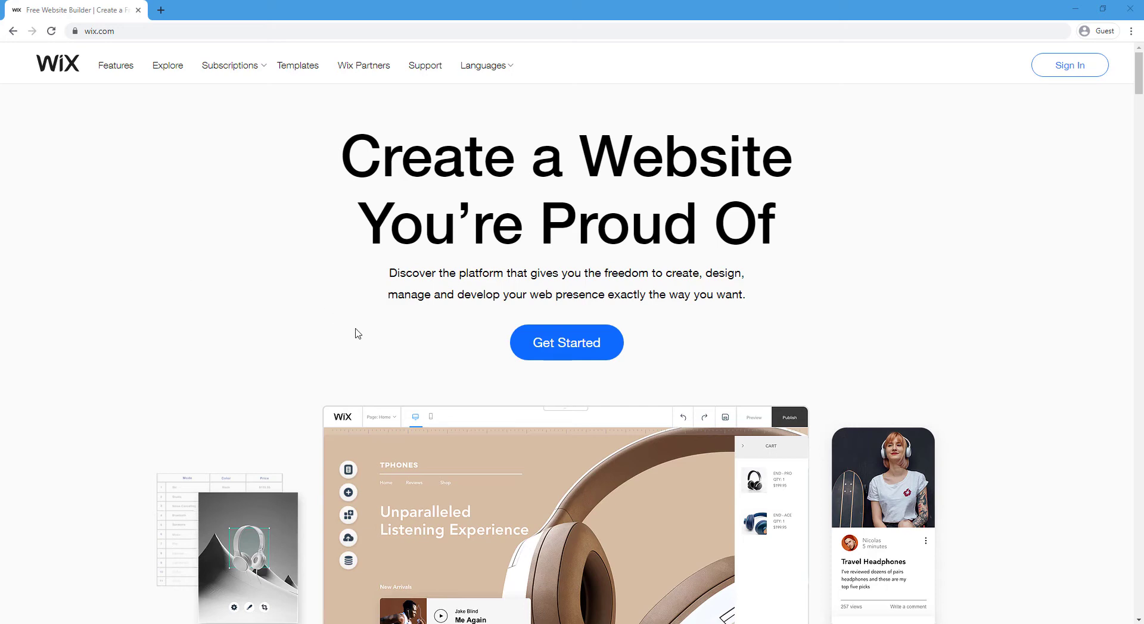
Start creating a website from the Wix home page to reach the account sign-up form.
click(386, 338)
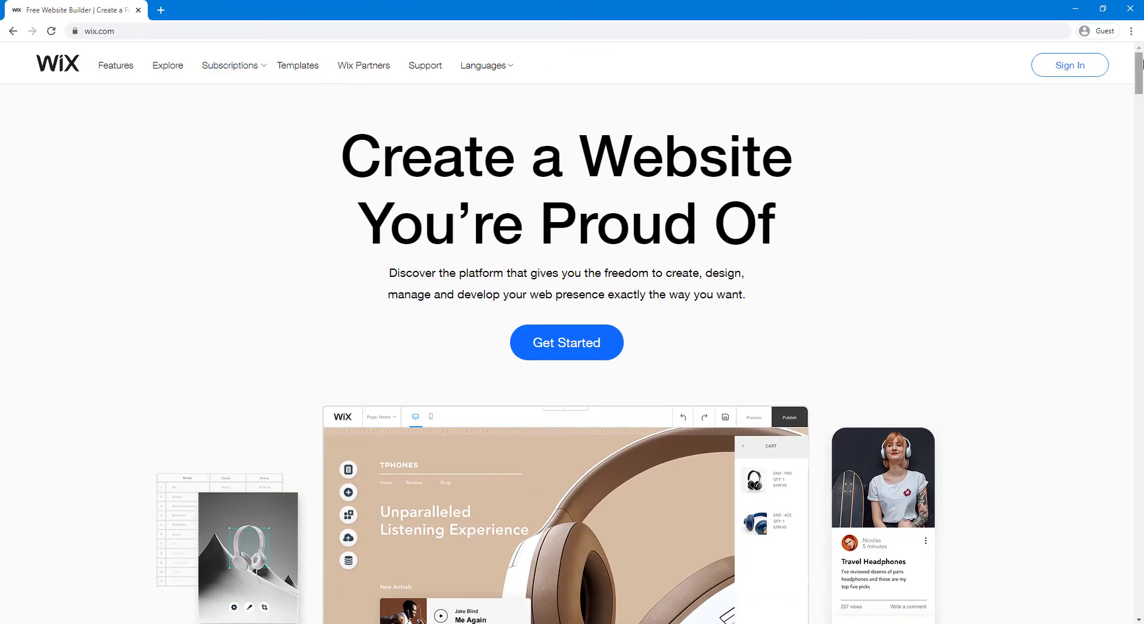
mouse_move(1140, 63)
mouse_down()
mouse_move(1140, 91)
mouse_move(1140, 62)
mouse_up()
click(615, 345)
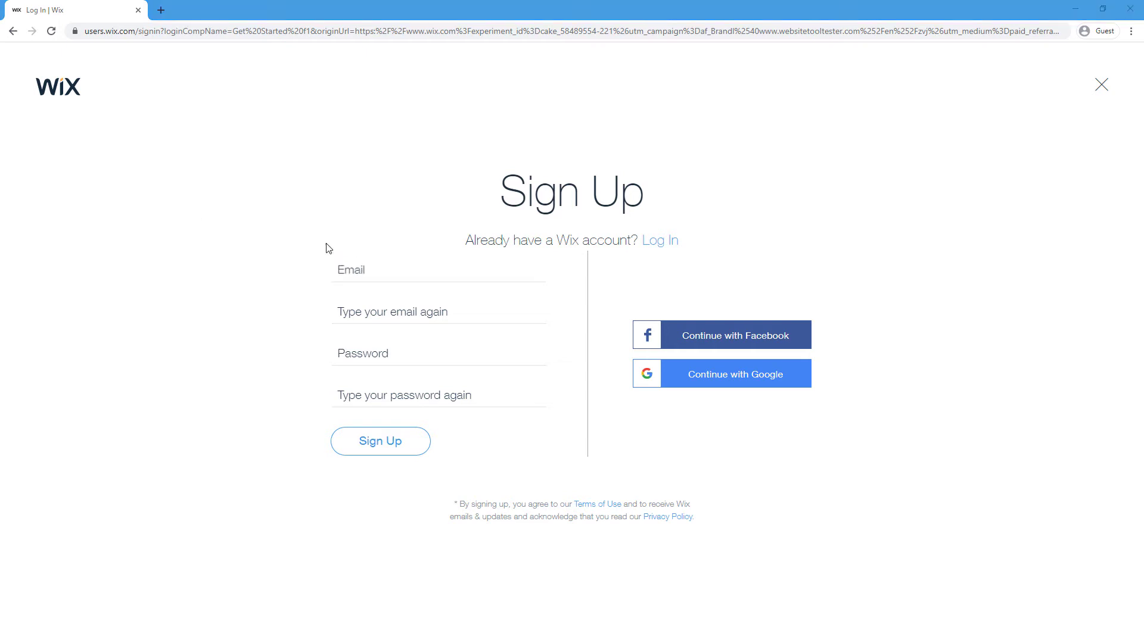
Fill in the account email and password with their confirmation fields, and submit the sign-up form.
click(469, 276)
key(ctrl+v)
click(434, 321)
key(ctrl+v)
click(382, 355)
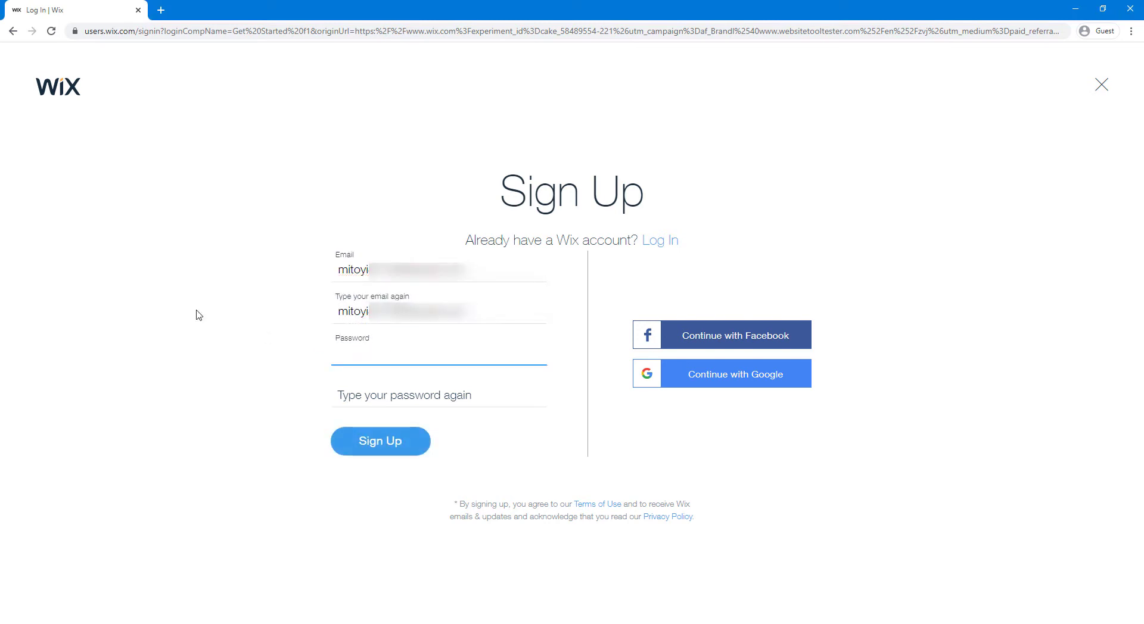
text(••••••••••)
key(Tab)
text(••••••)
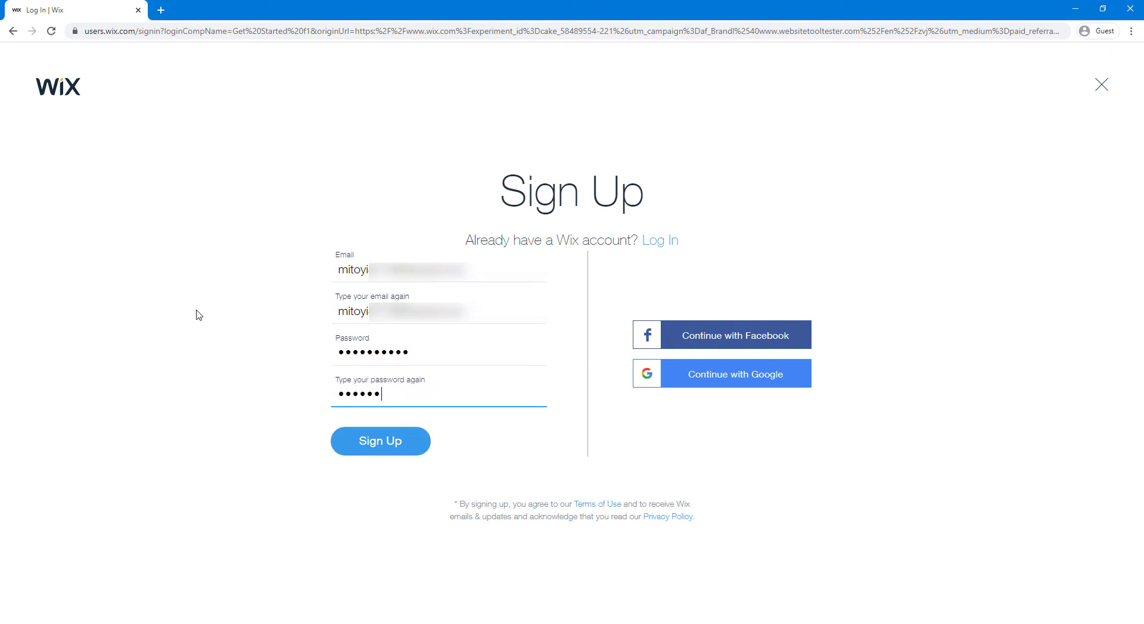
text(••••)
click(424, 453)
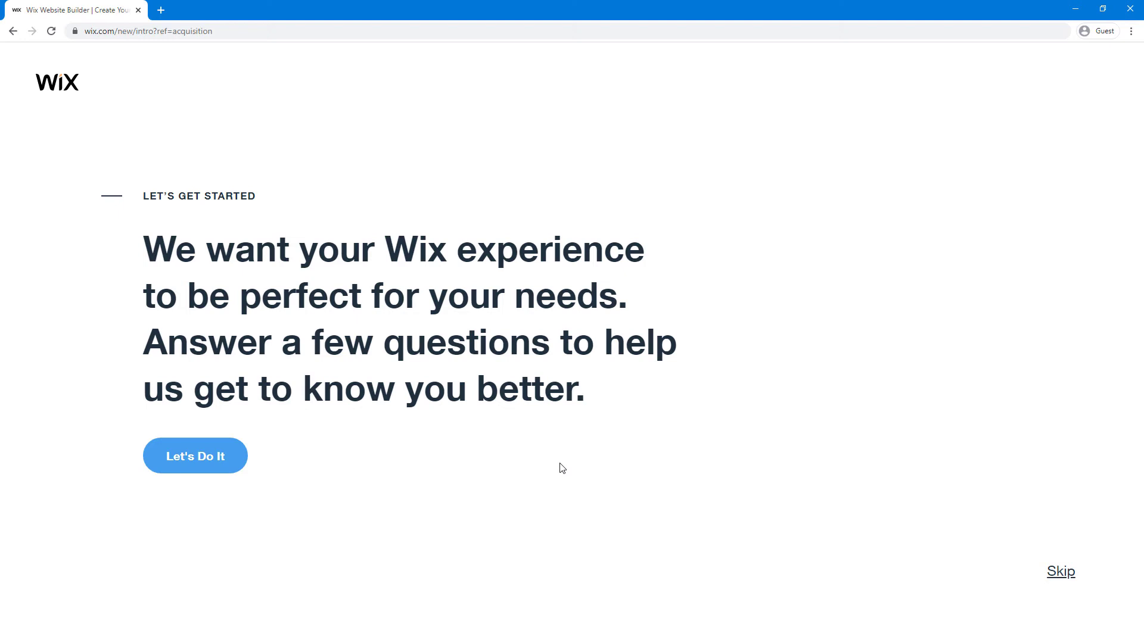
Answer the setup questions: a site for myself, an online store, and never done this before.
click(242, 464)
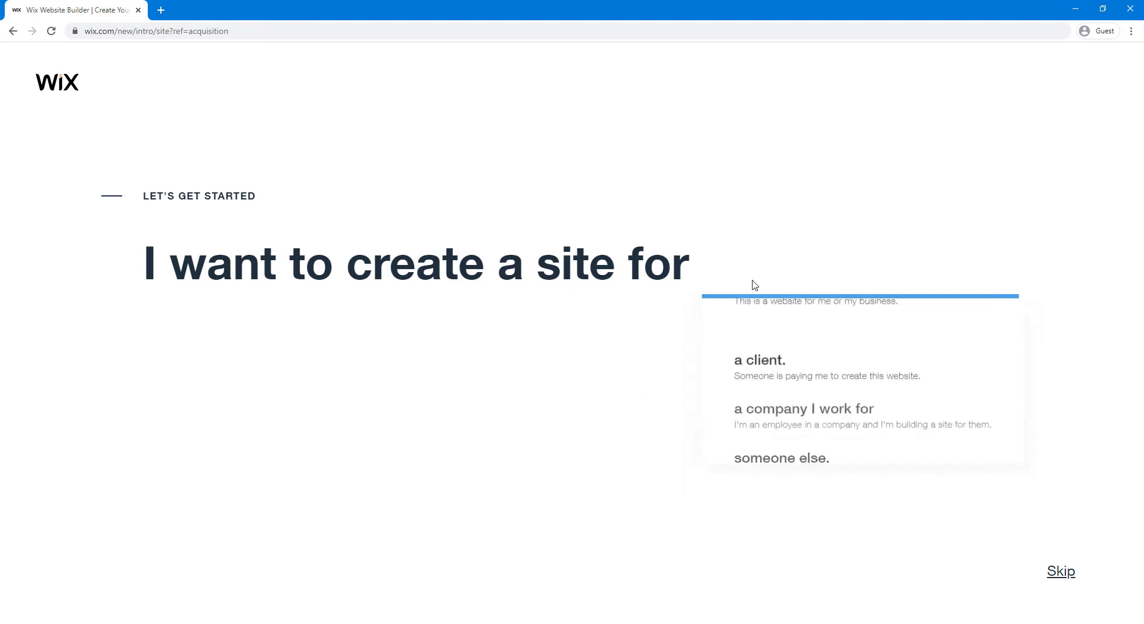
click(759, 342)
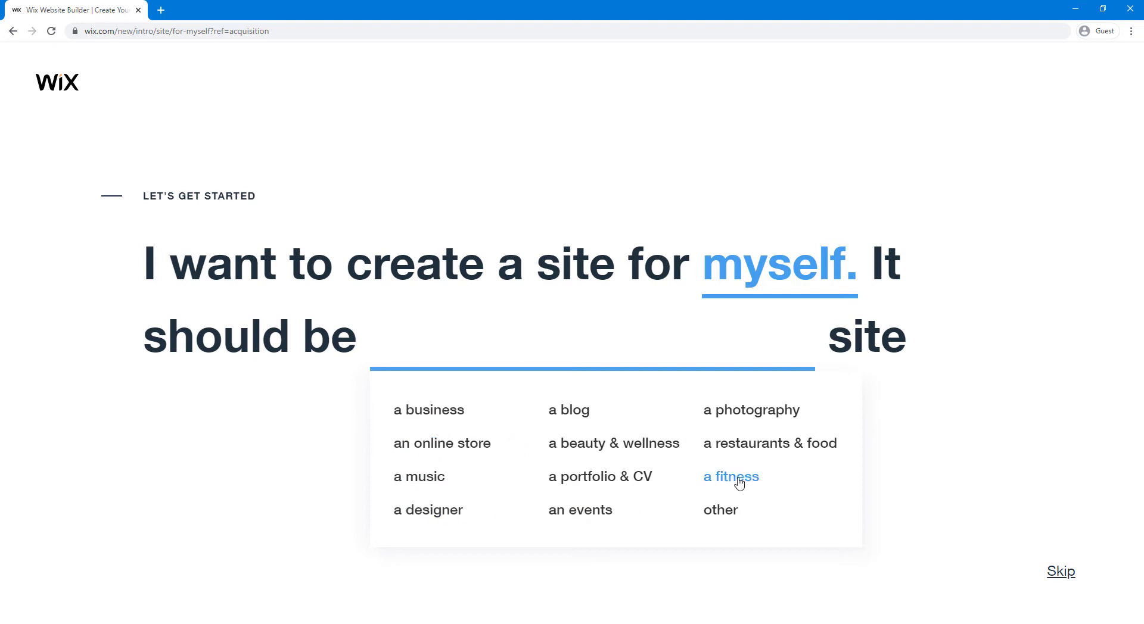
click(468, 449)
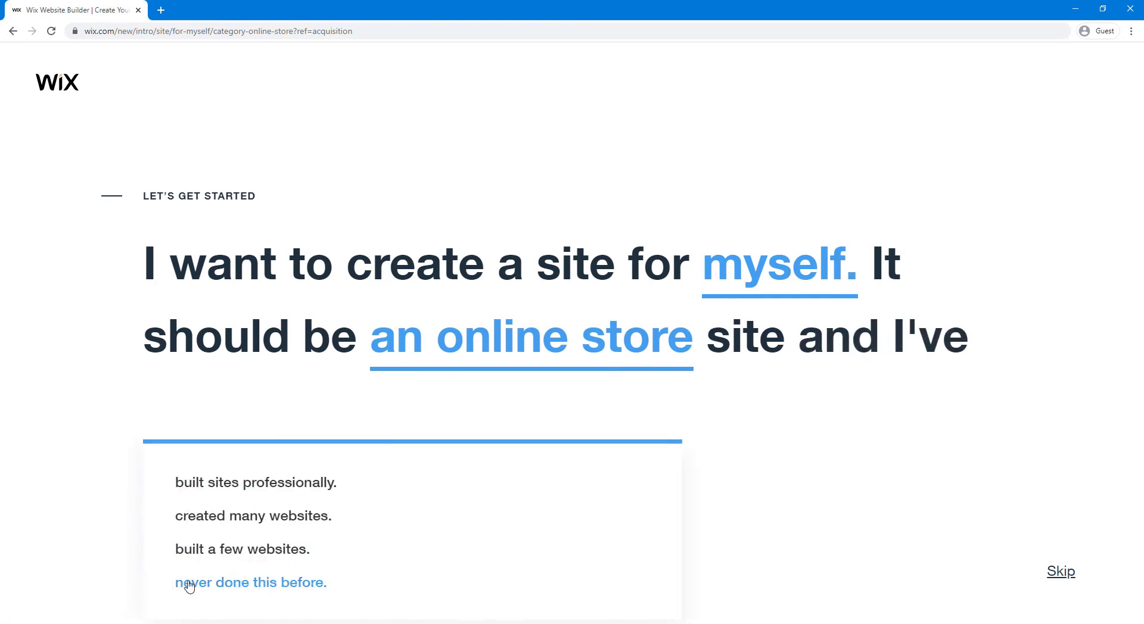
click(276, 589)
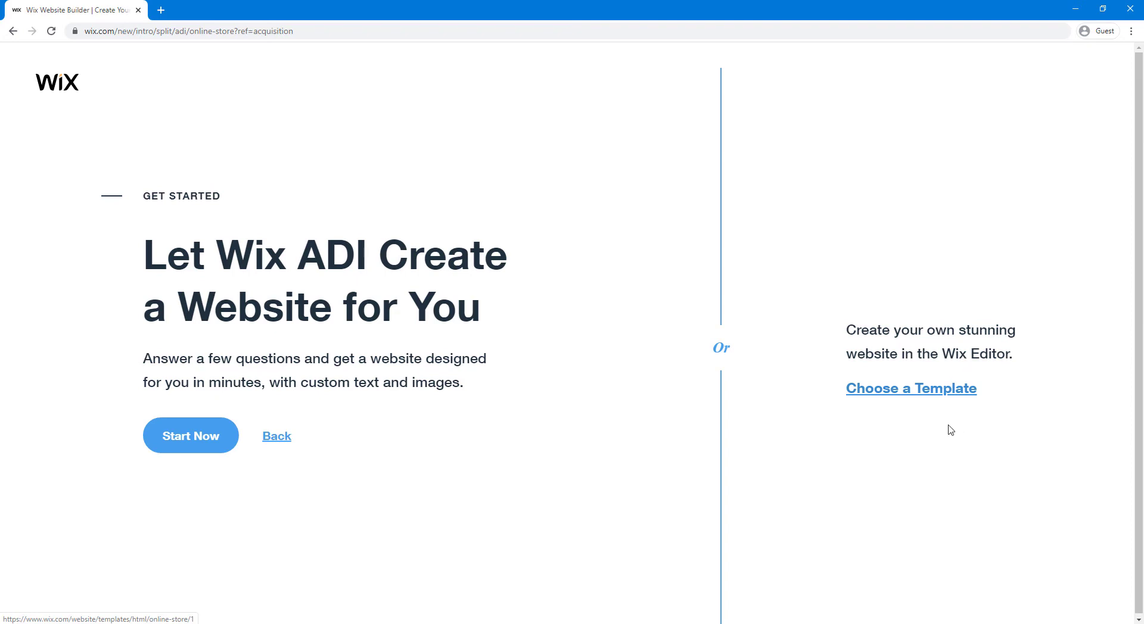
Choose to build from a template and filter the Online Store templates to the Electronics category.
click(890, 390)
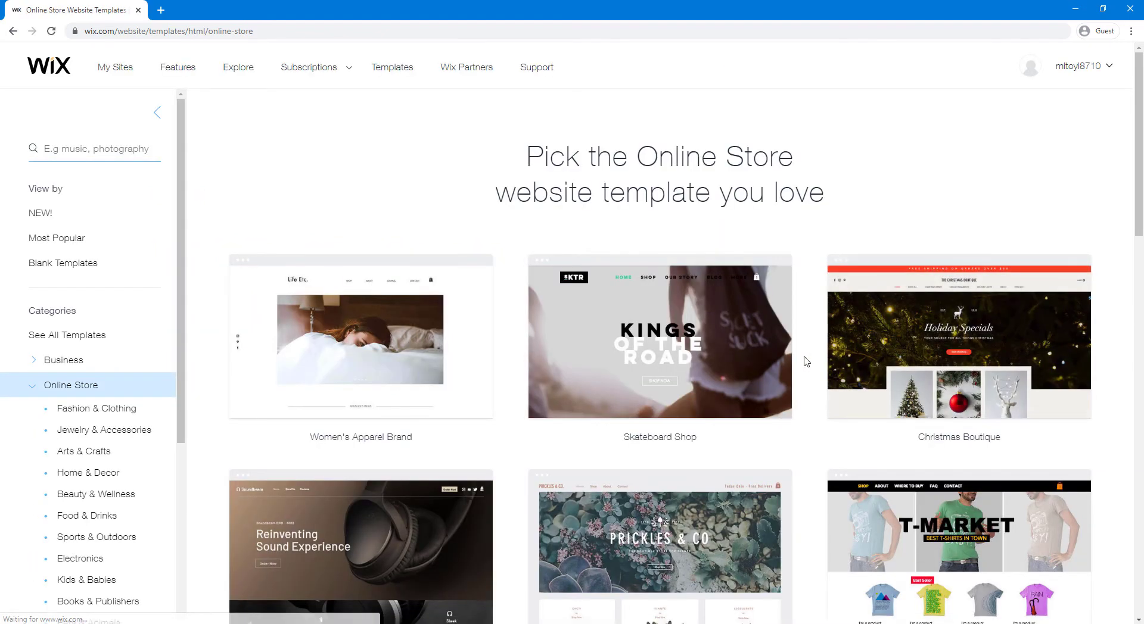
drag(1142, 146, 1142, 118)
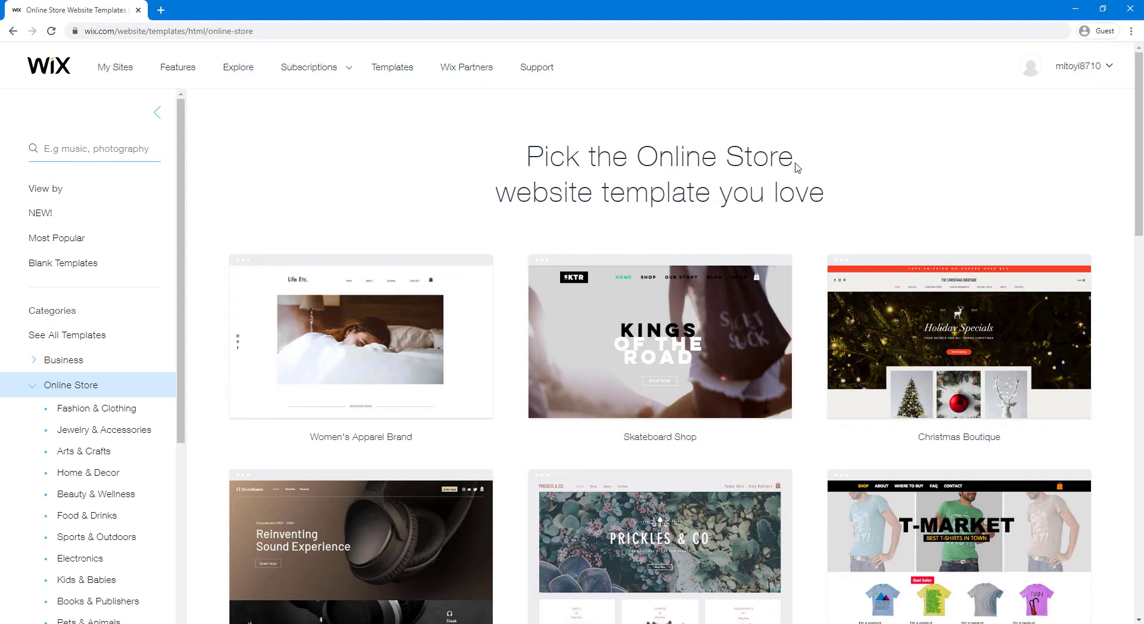
drag(179, 192, 186, 279)
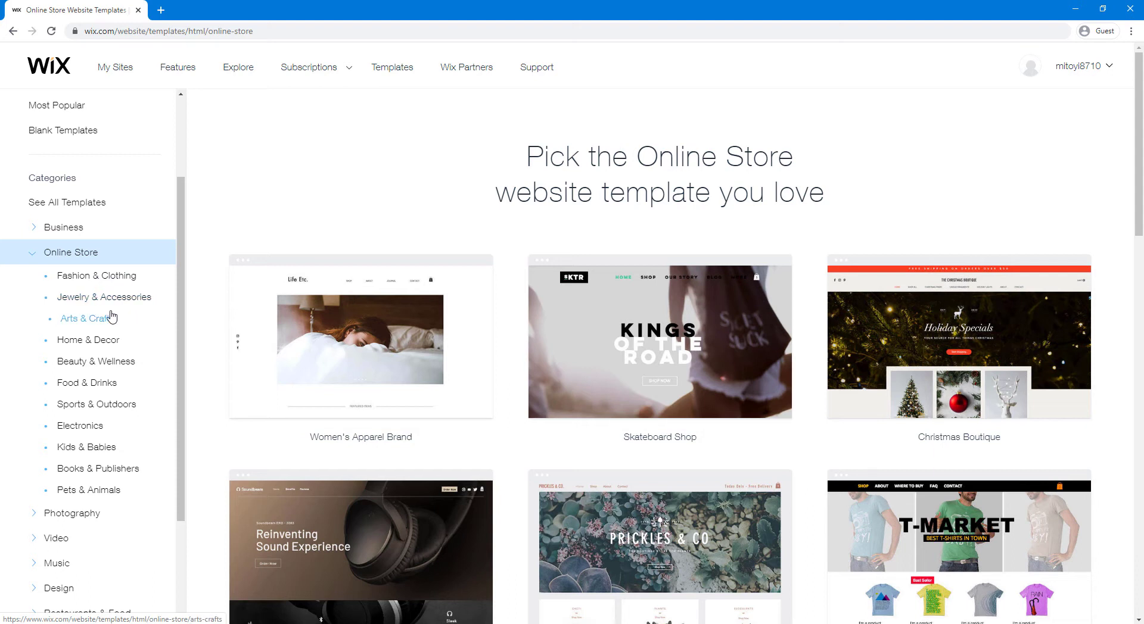
click(108, 433)
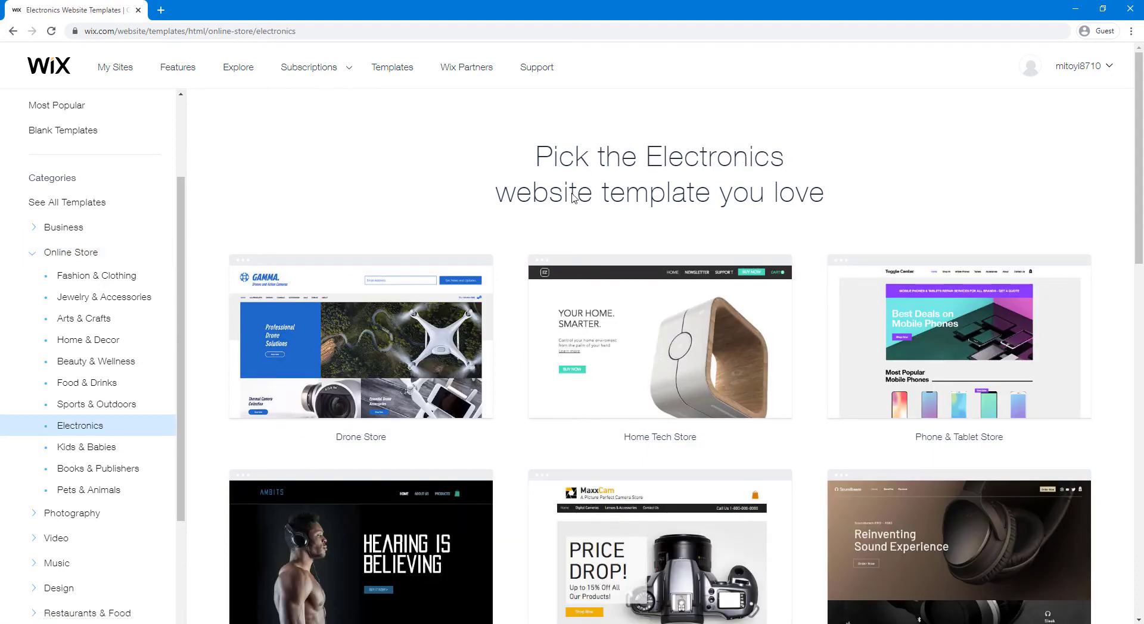
Preview the Camera Shop template and examine its home page, dismissing the pop-up about using the template as a starting point.
drag(1139, 158, 1142, 225)
drag(1141, 225, 1141, 241)
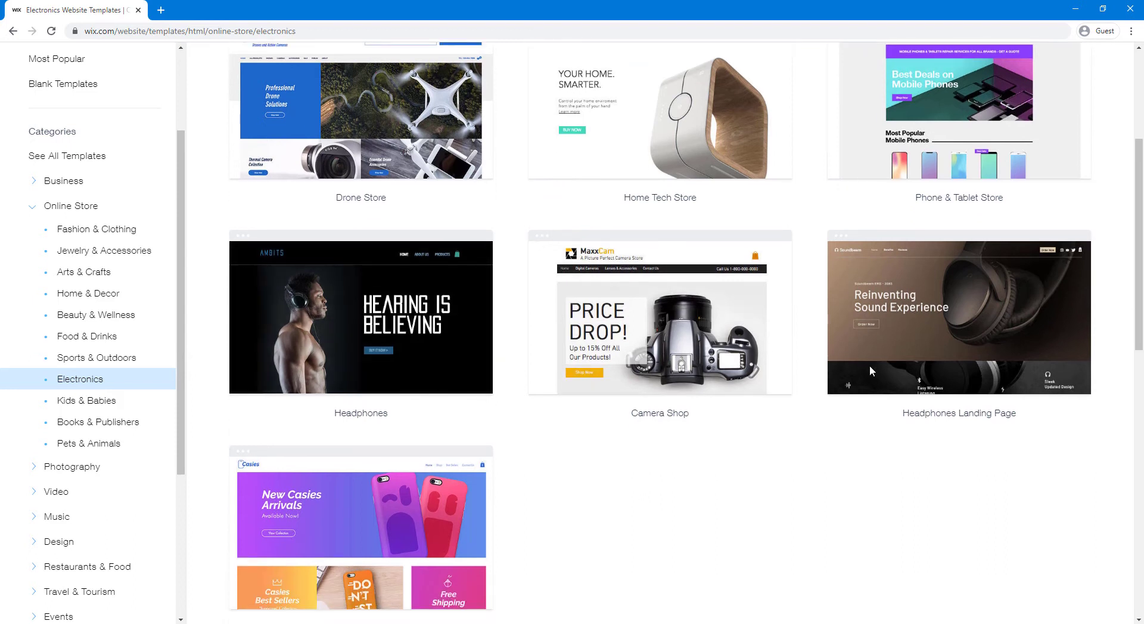
mouse_move(671, 345)
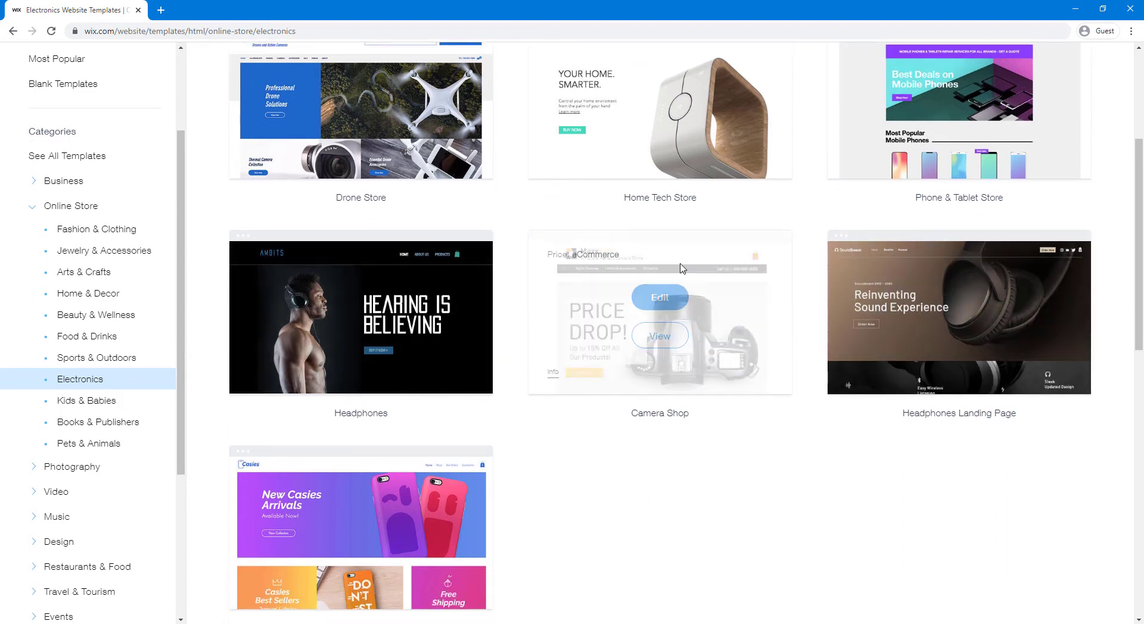
click(669, 343)
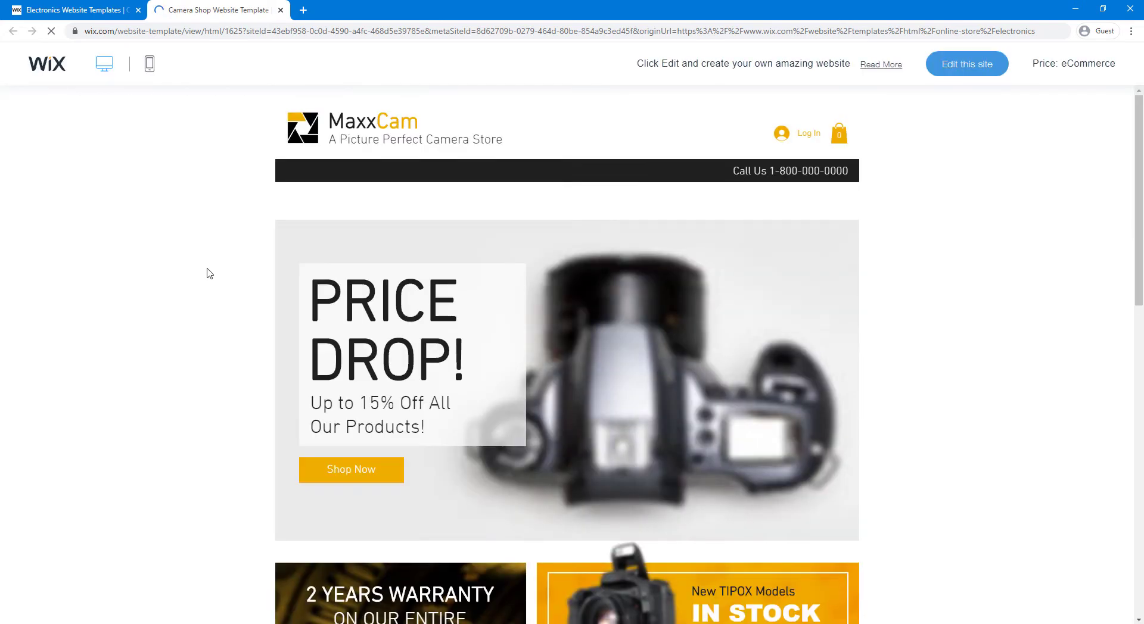
scroll(197, 322, down, 12)
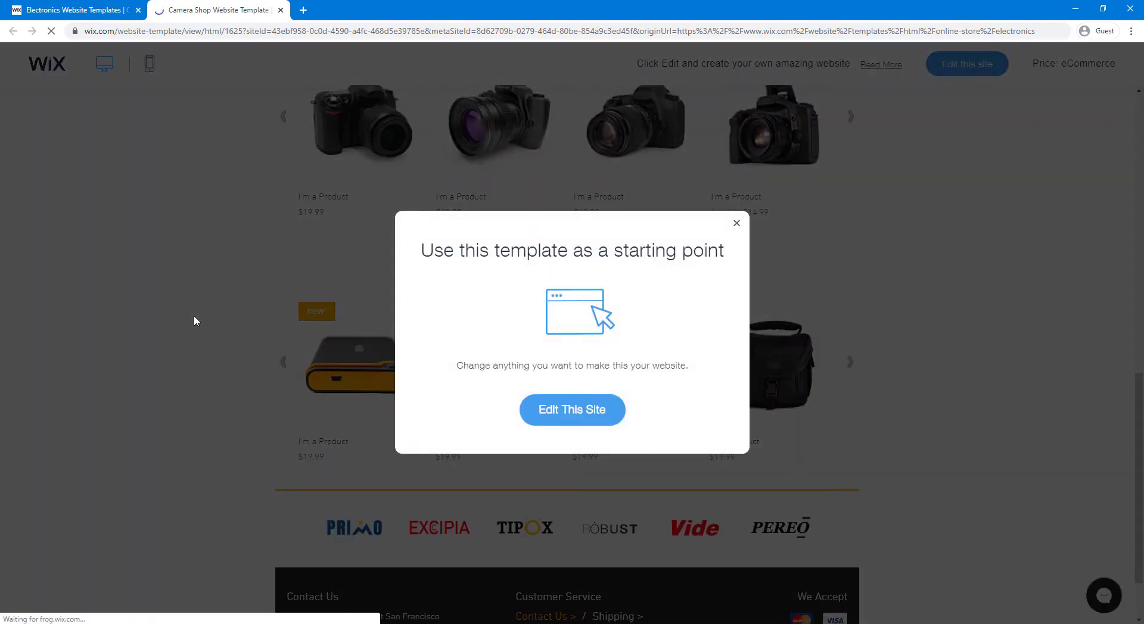
click(737, 225)
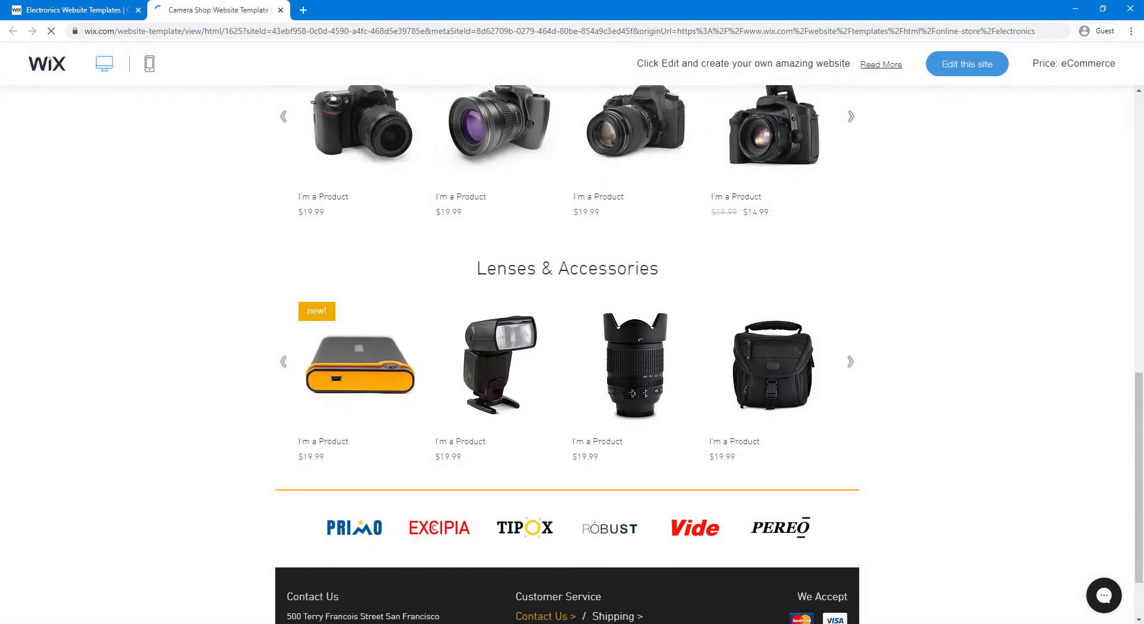
drag(1139, 396, 1127, 104)
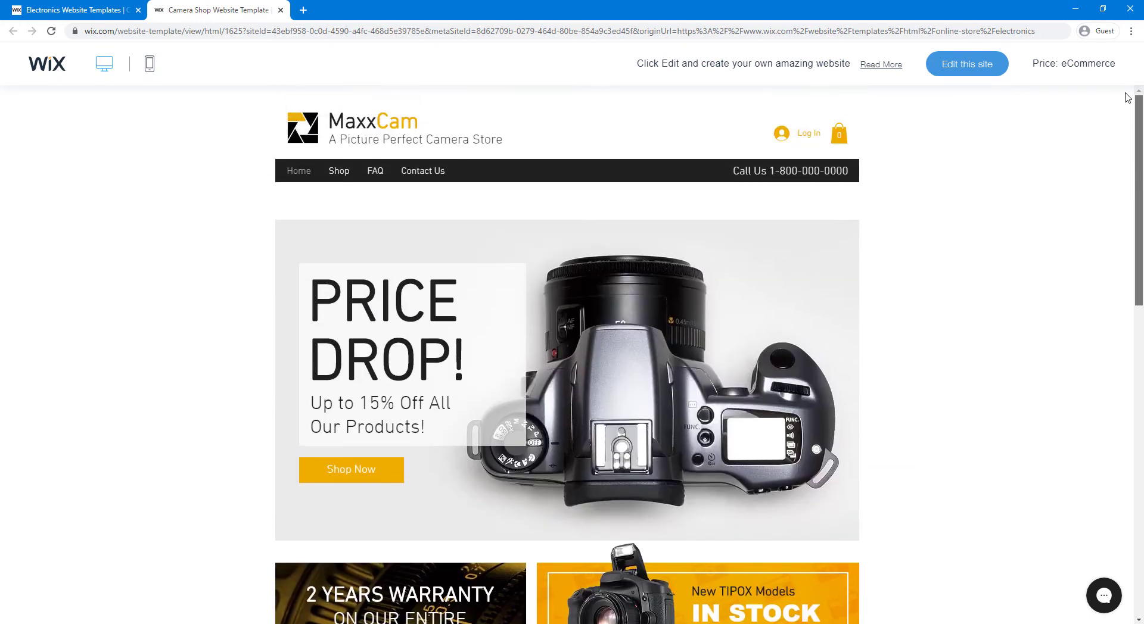
scroll(1095, 235, down, 5)
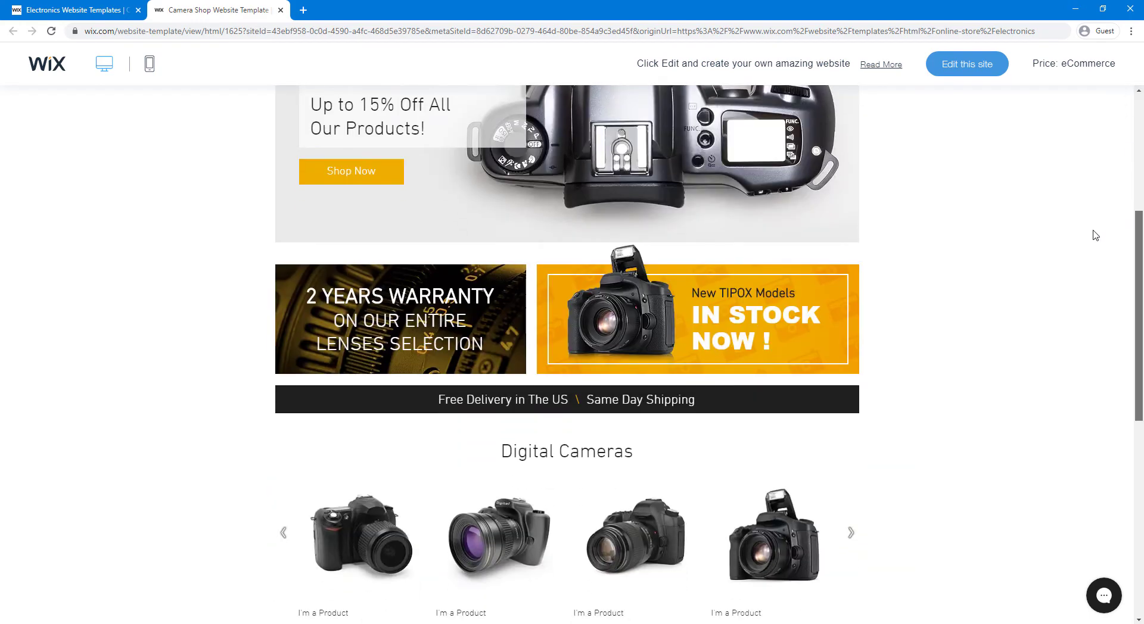
scroll(1133, 332, down, 4)
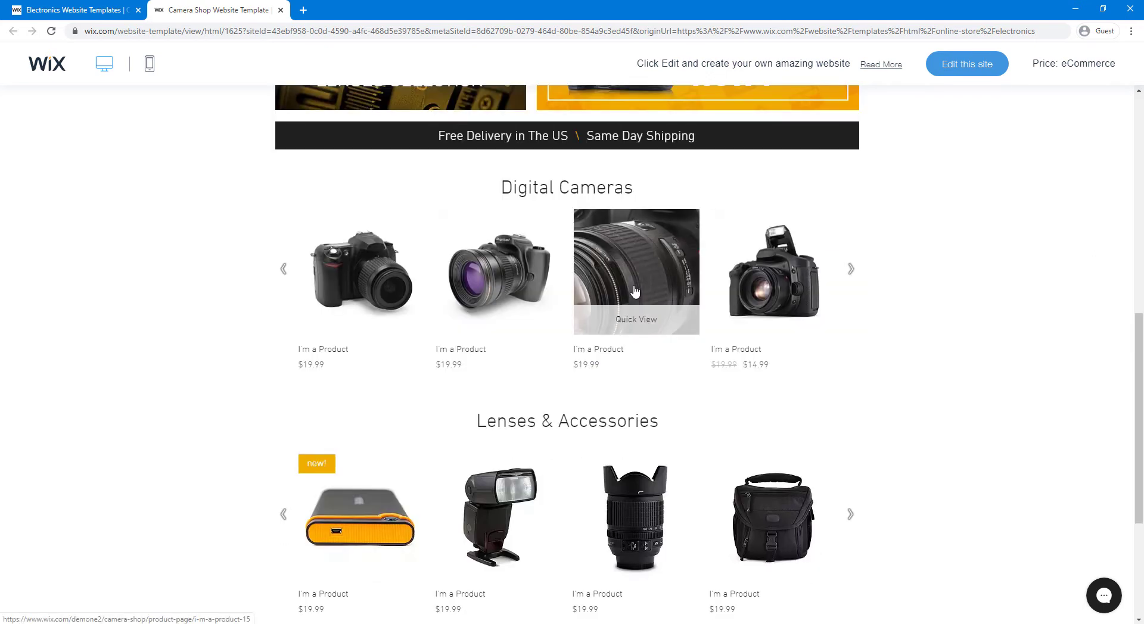
Examine the product page of the third digital camera in the Camera Shop preview, and close the preview.
click(639, 260)
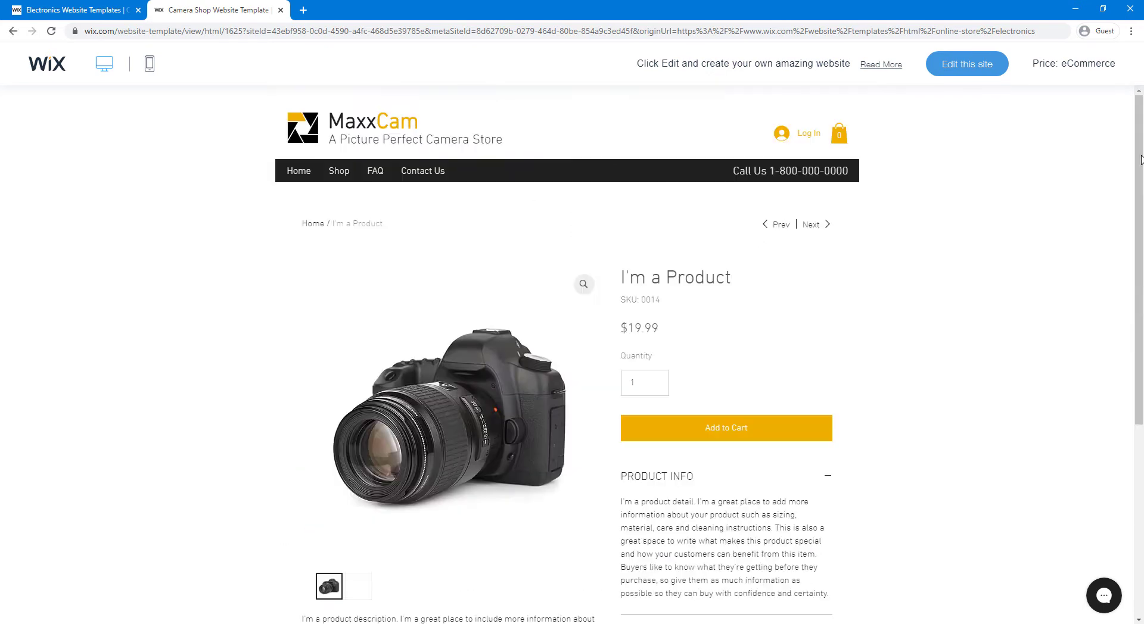
scroll(1140, 384, down, 7)
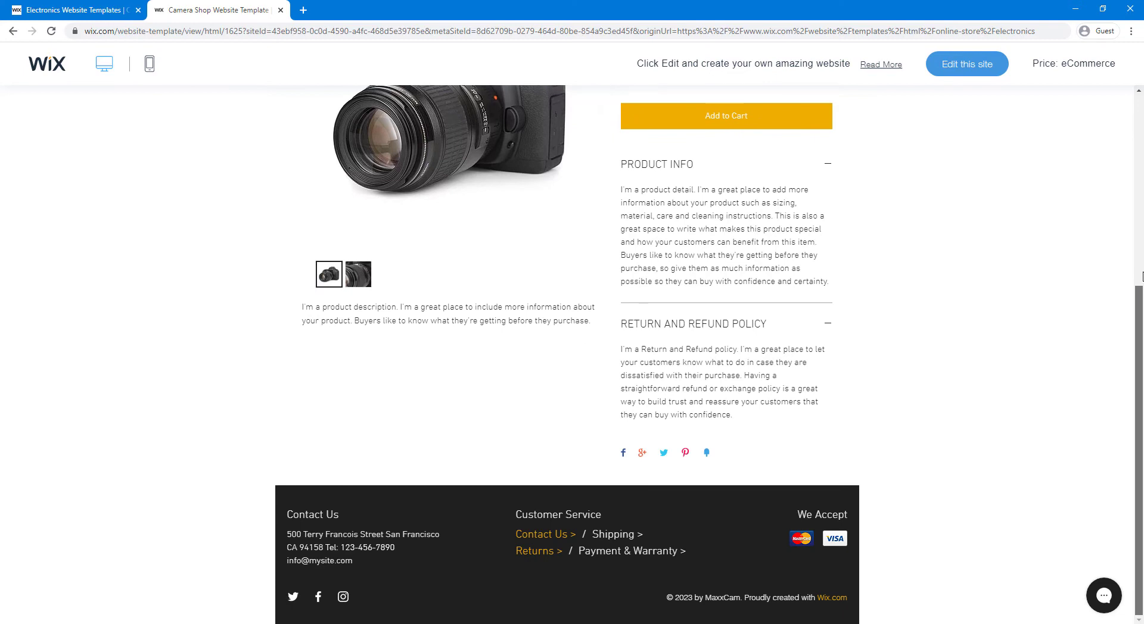
scroll(1141, 238, up, 5)
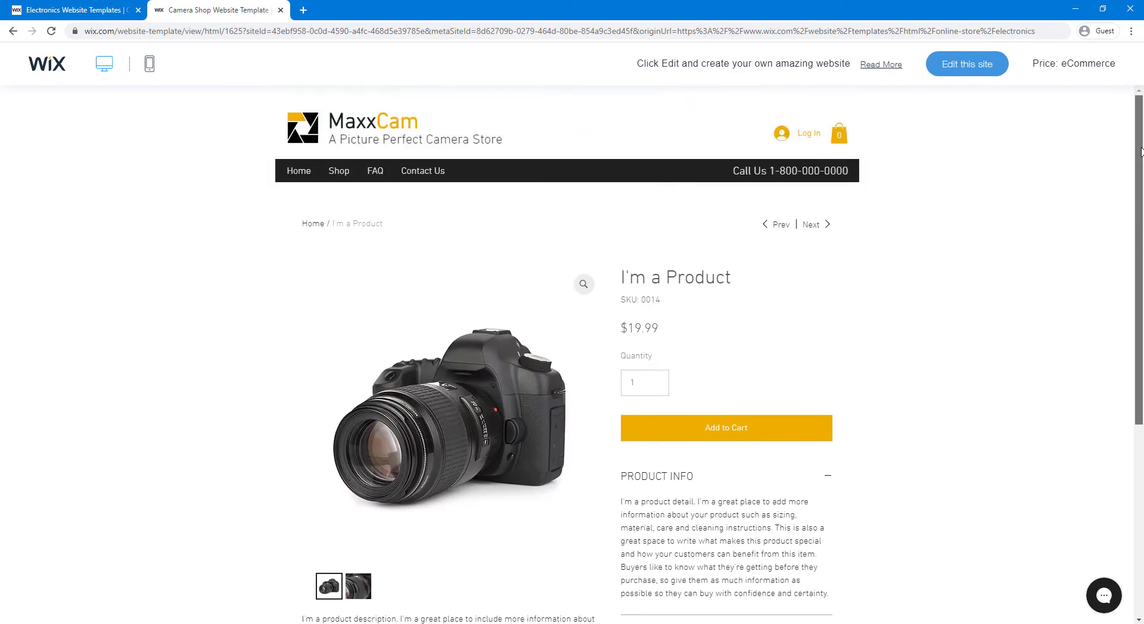
click(280, 9)
Preview the Phone & Tablet Store template and check the quick view of one of its bestselling tablets.
scroll(962, 233, up, 2)
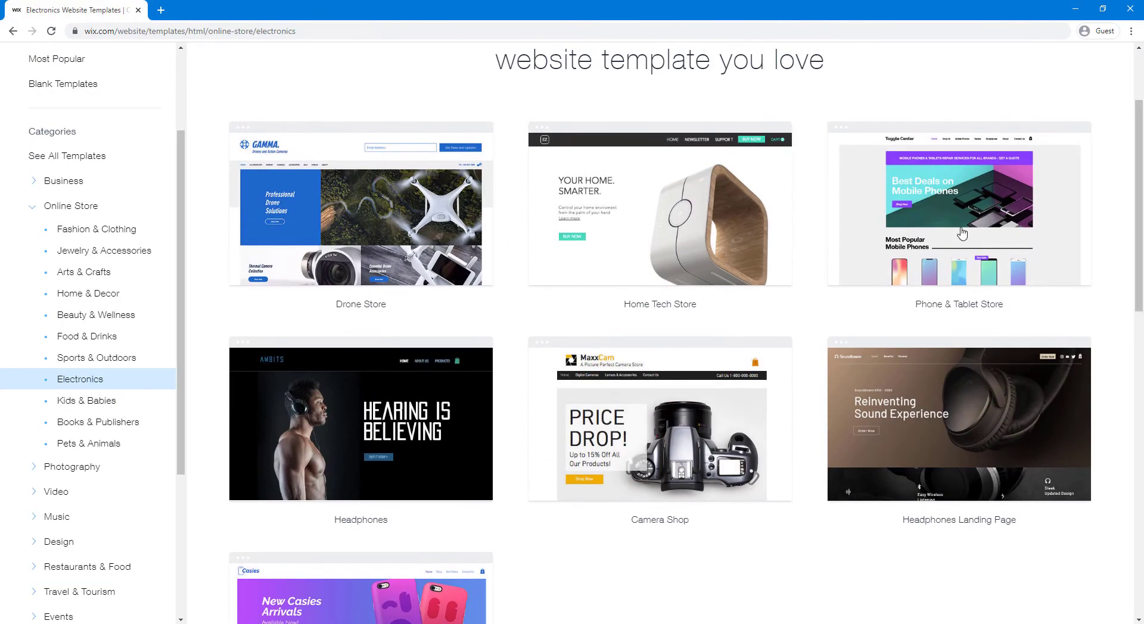
click(961, 229)
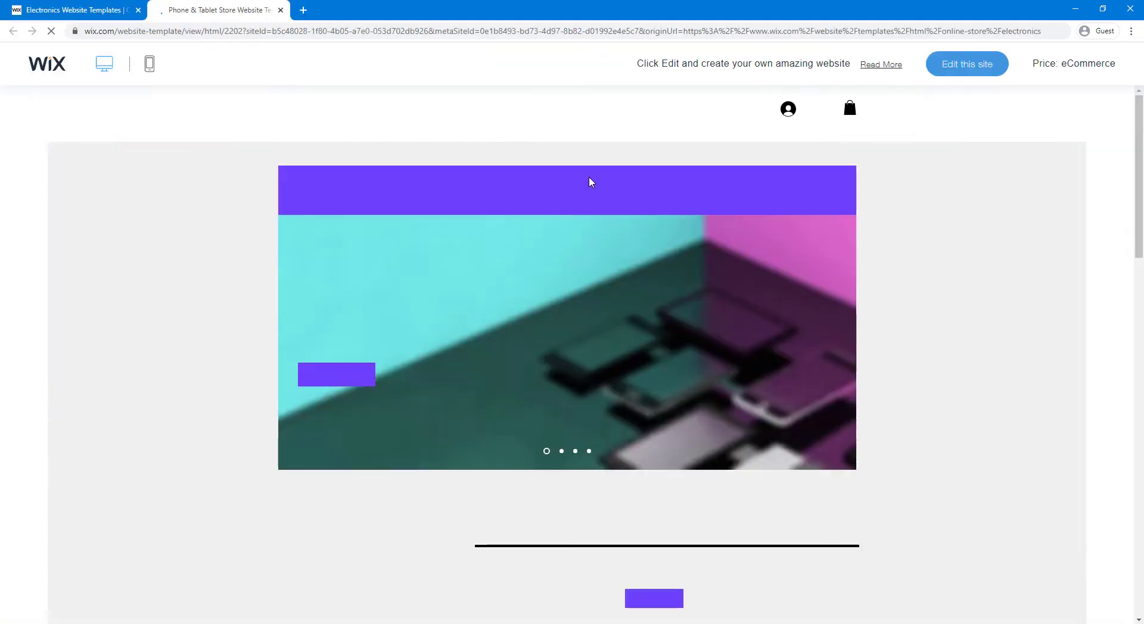
drag(1139, 141, 1141, 265)
scroll(633, 395, down, 4)
click(637, 394)
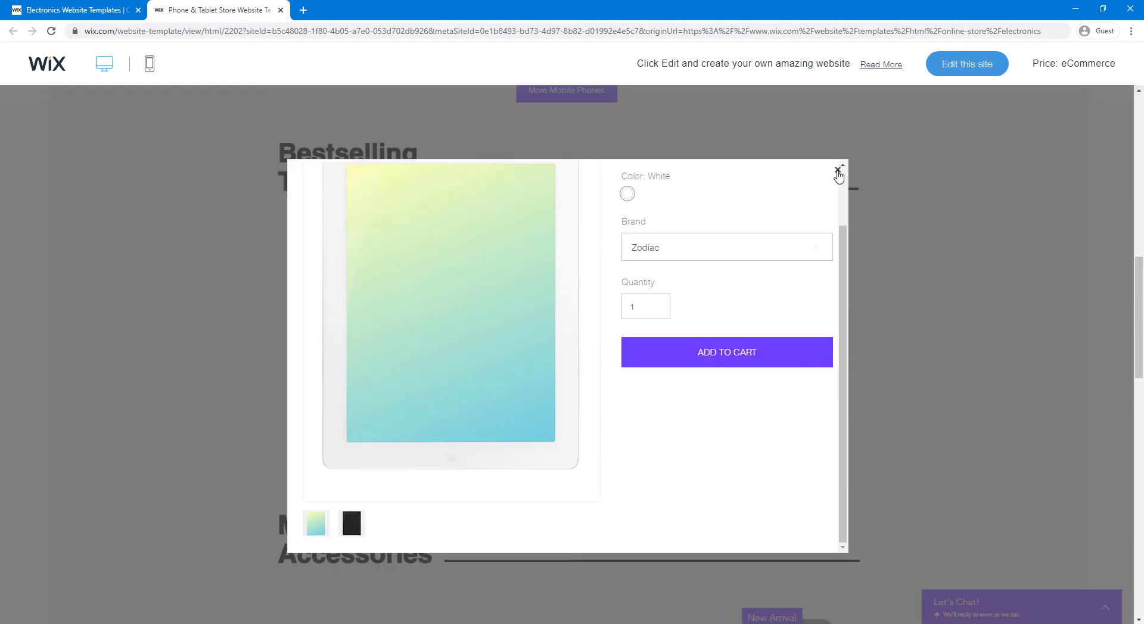
click(837, 173)
Examine a mobile phone's product page in the Phone & Tablet Store preview, and close the preview.
scroll(1027, 216, up, 7)
click(333, 357)
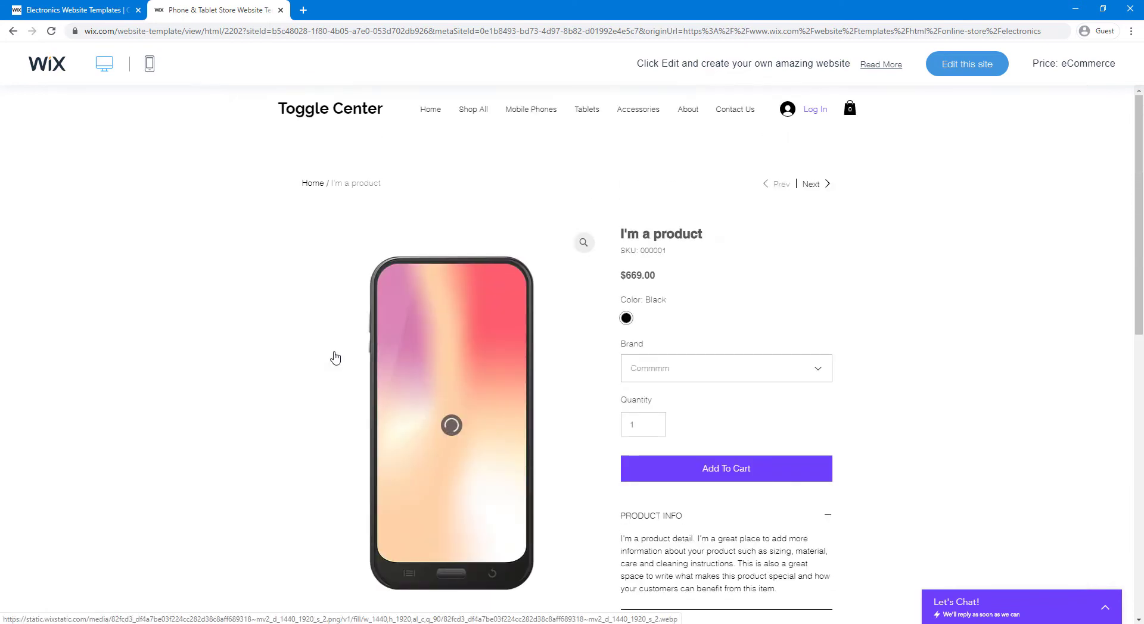
scroll(335, 357, down, 5)
scroll(335, 357, up, 6)
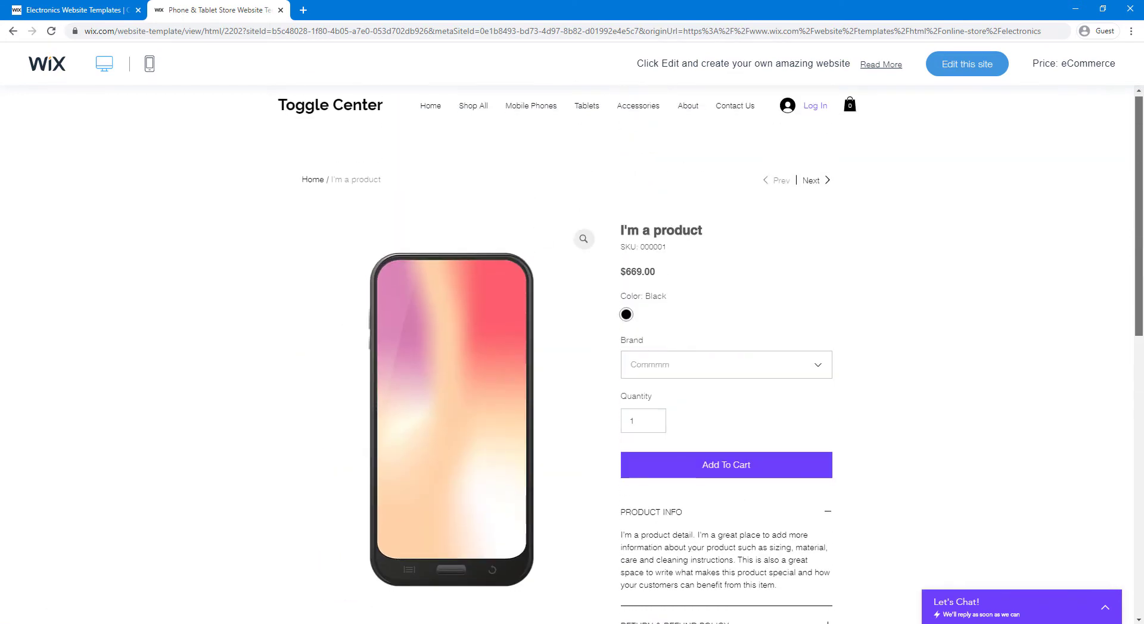
scroll(1127, 234, down, 1)
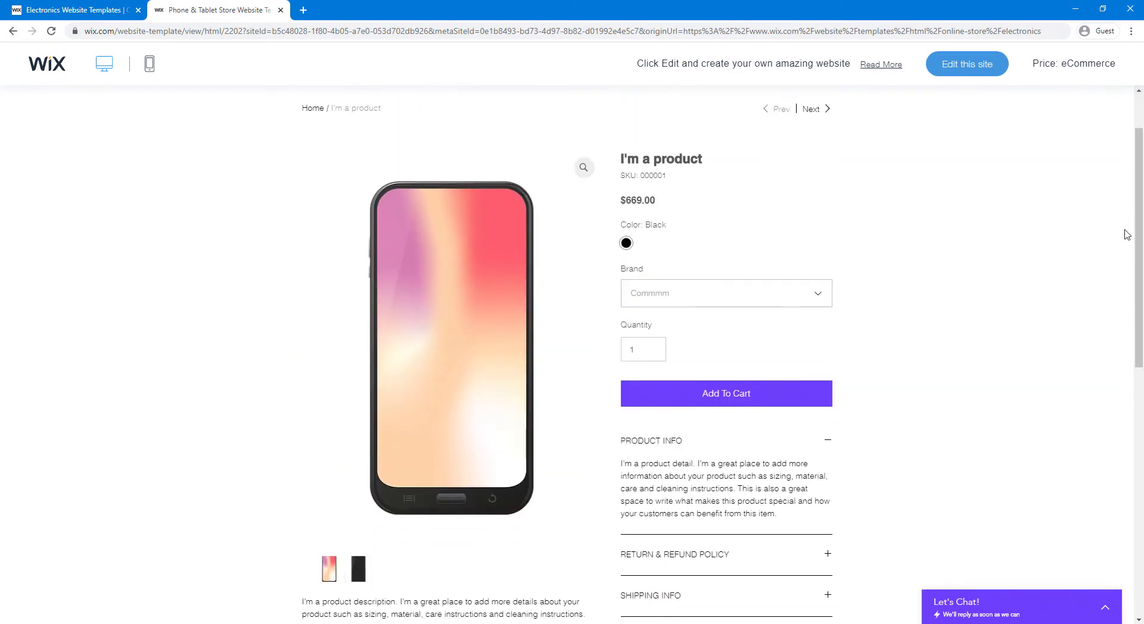
click(280, 10)
Open the Camera Shop template for editing in the Wix Editor.
mouse_move(665, 419)
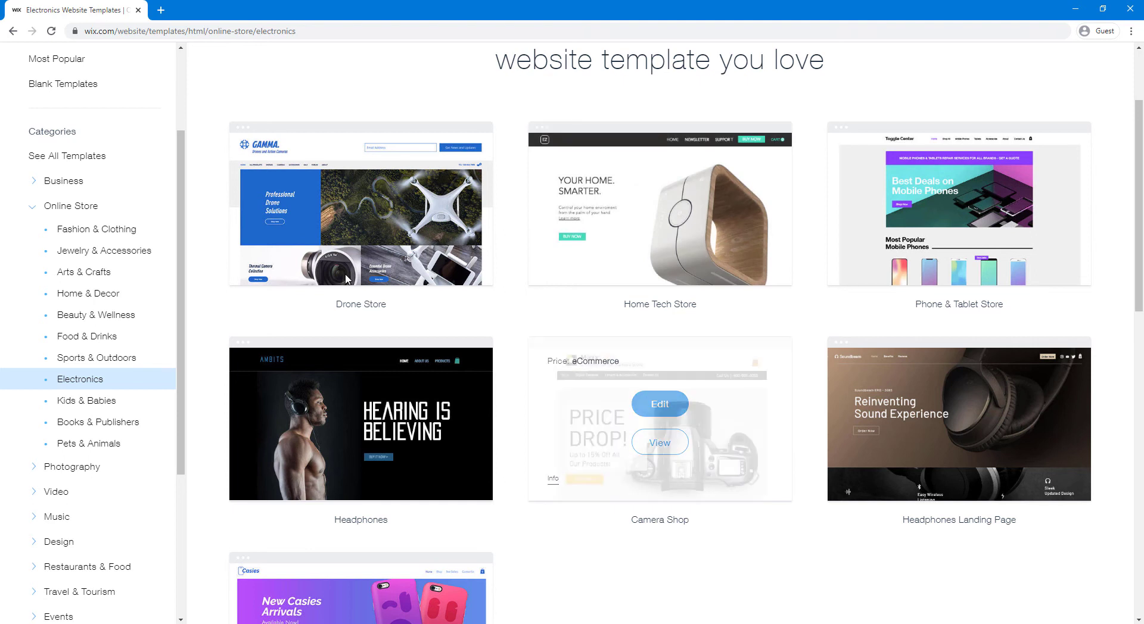
mouse_move(489, 373)
mouse_move(651, 394)
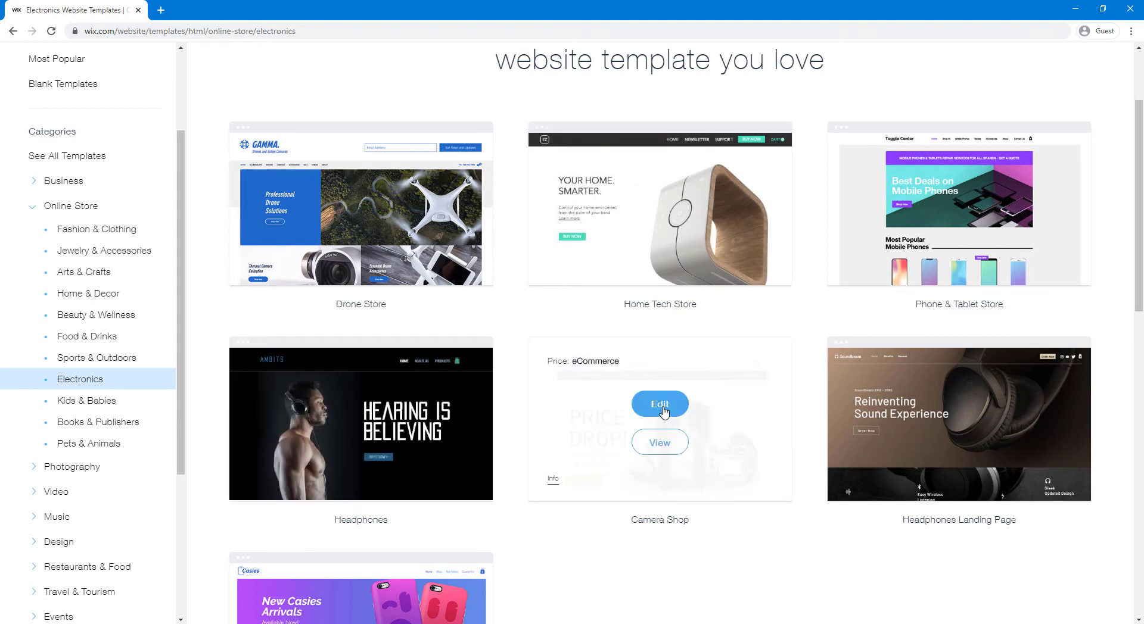
click(663, 411)
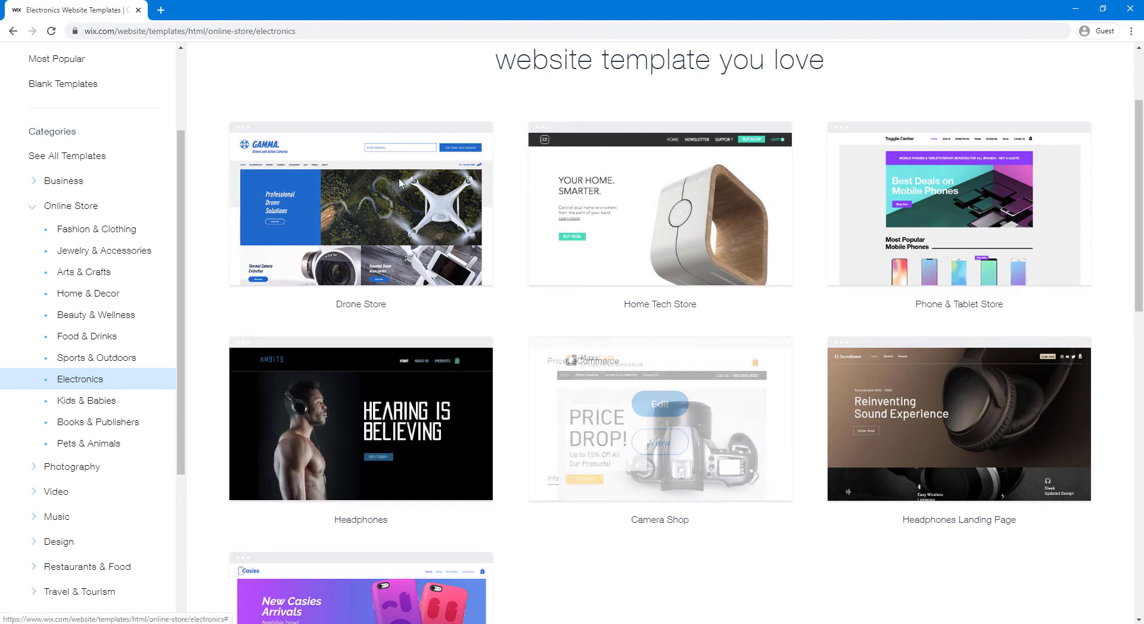
mouse_move(661, 411)
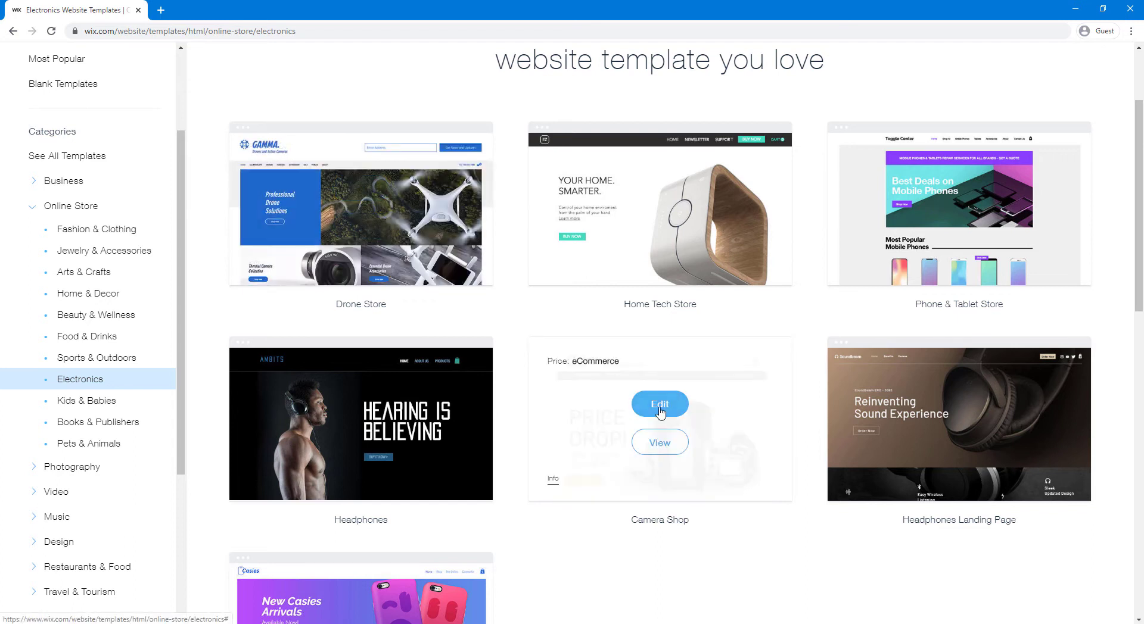
click(660, 406)
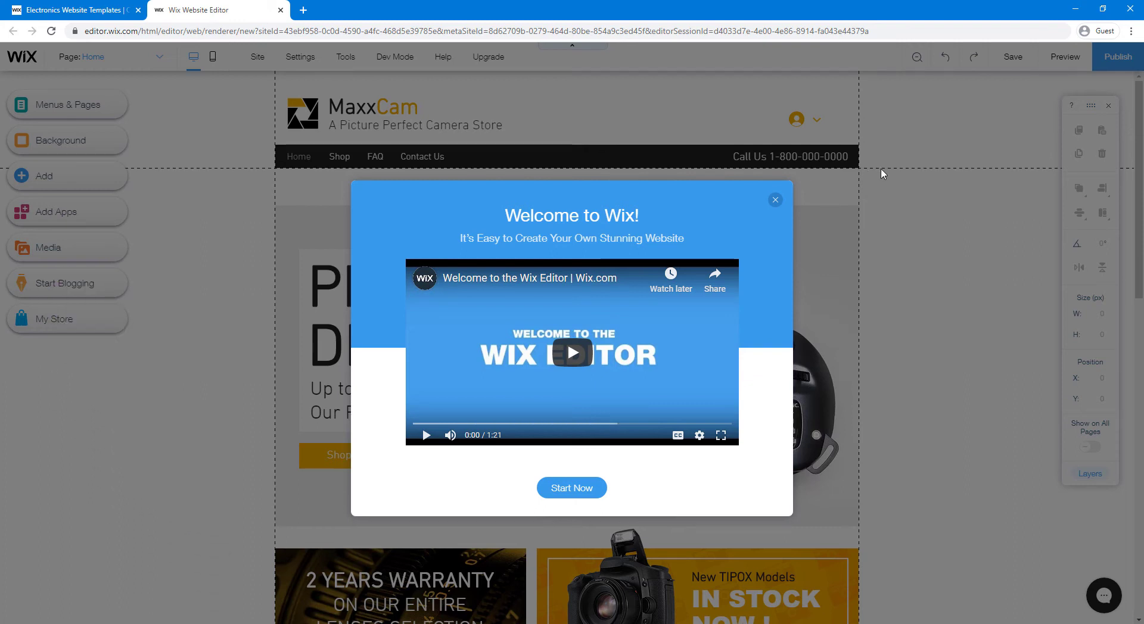
Dismiss the welcome video, check the home page's product galleries, and reload the editor page.
click(775, 200)
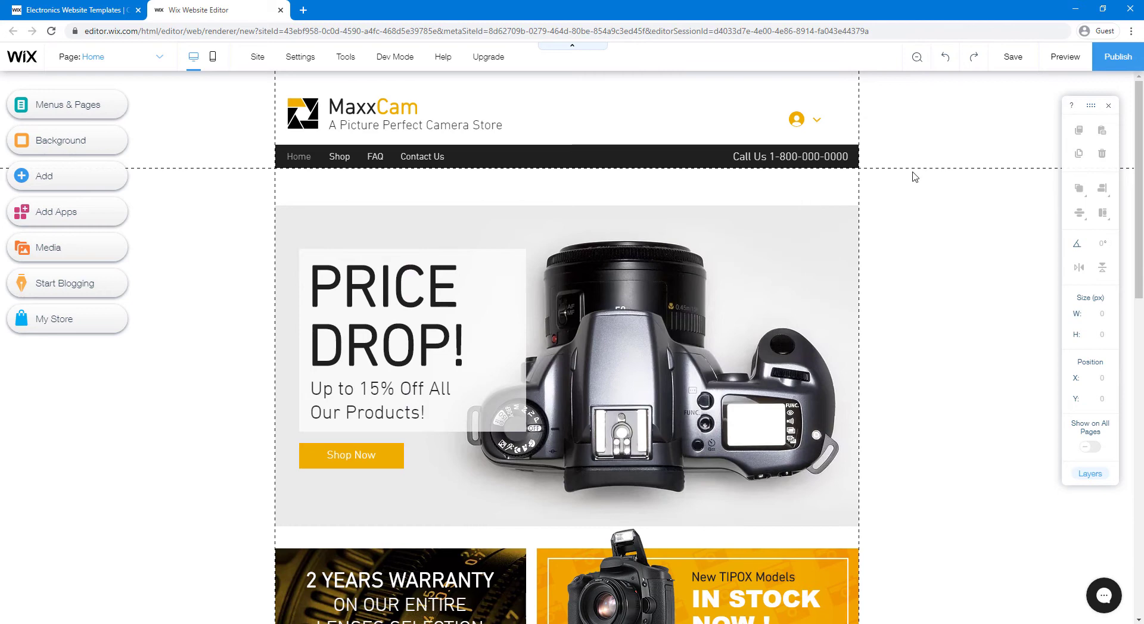
drag(1141, 169, 1142, 400)
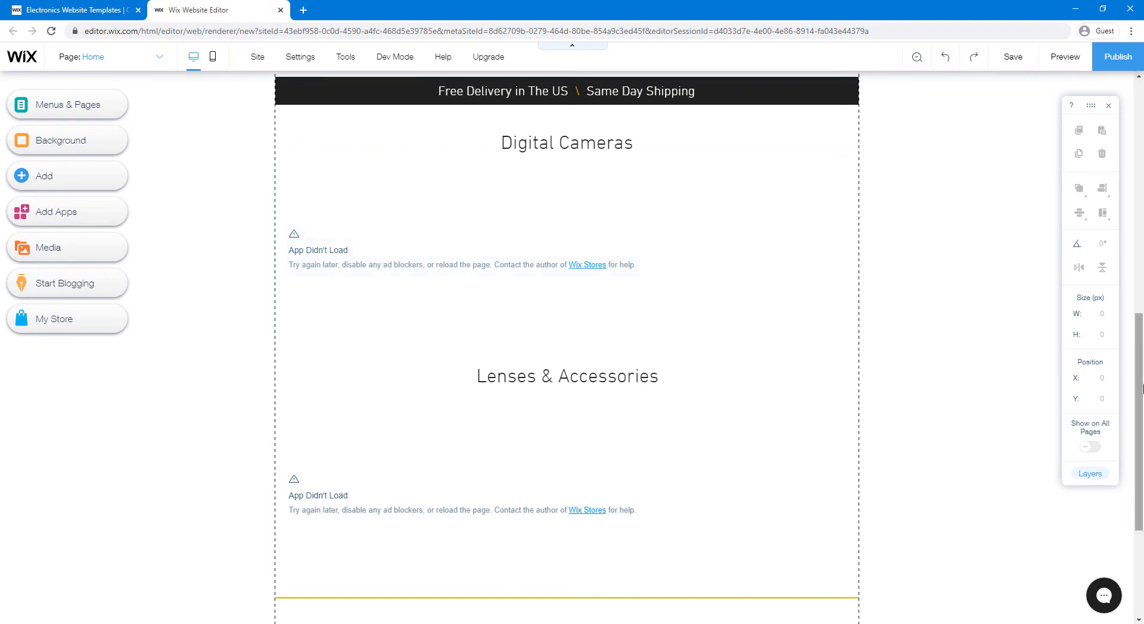
drag(1139, 374, 1138, 142)
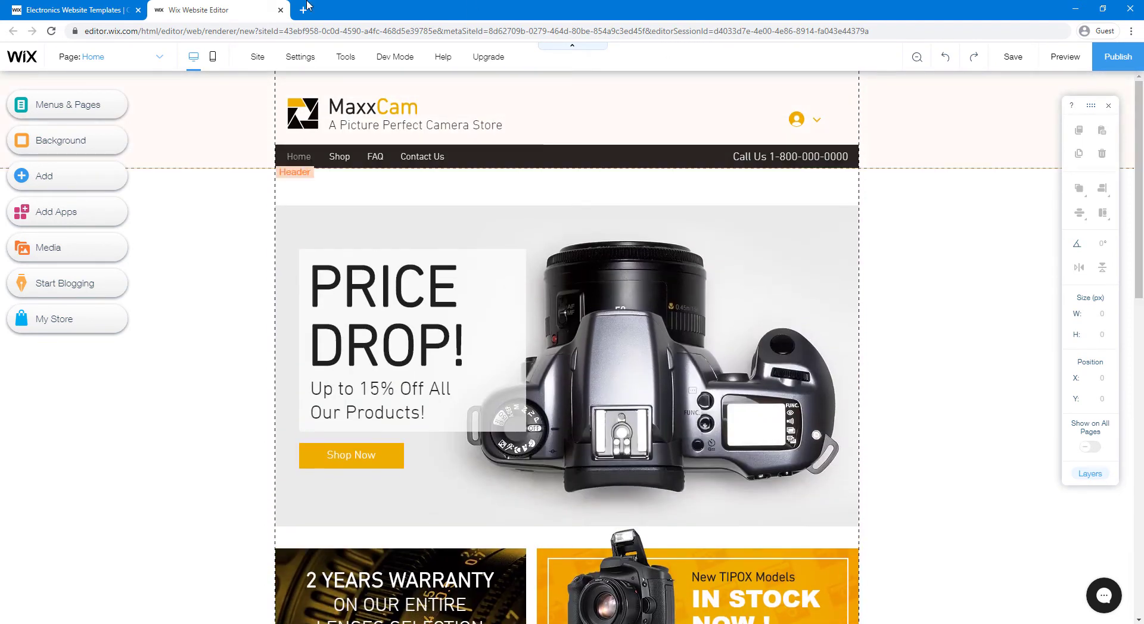
click(50, 35)
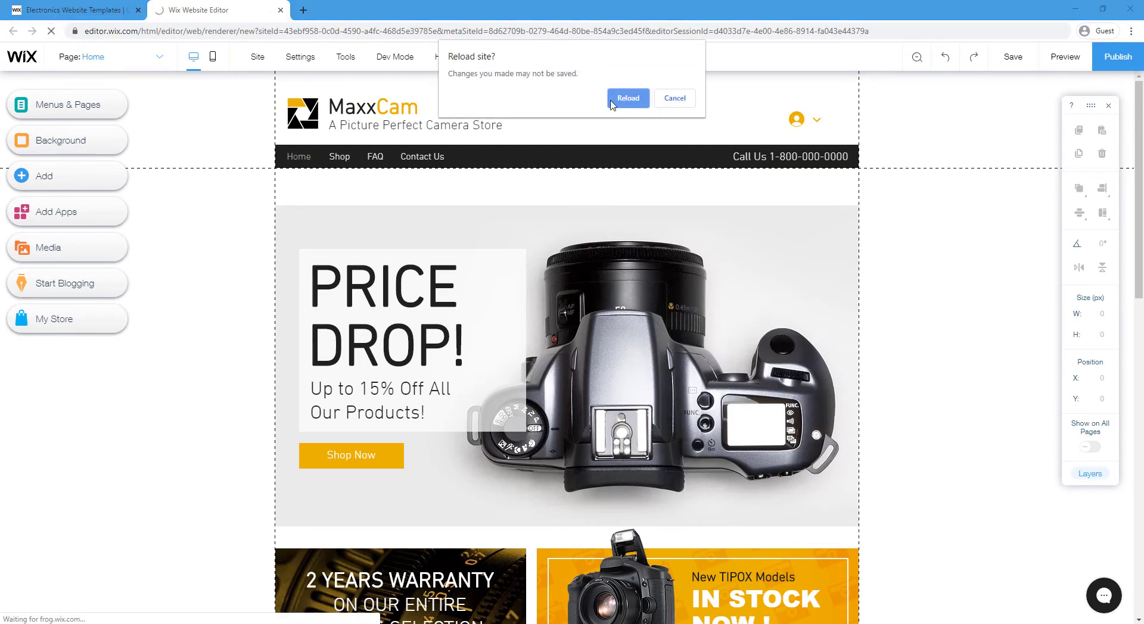
click(612, 104)
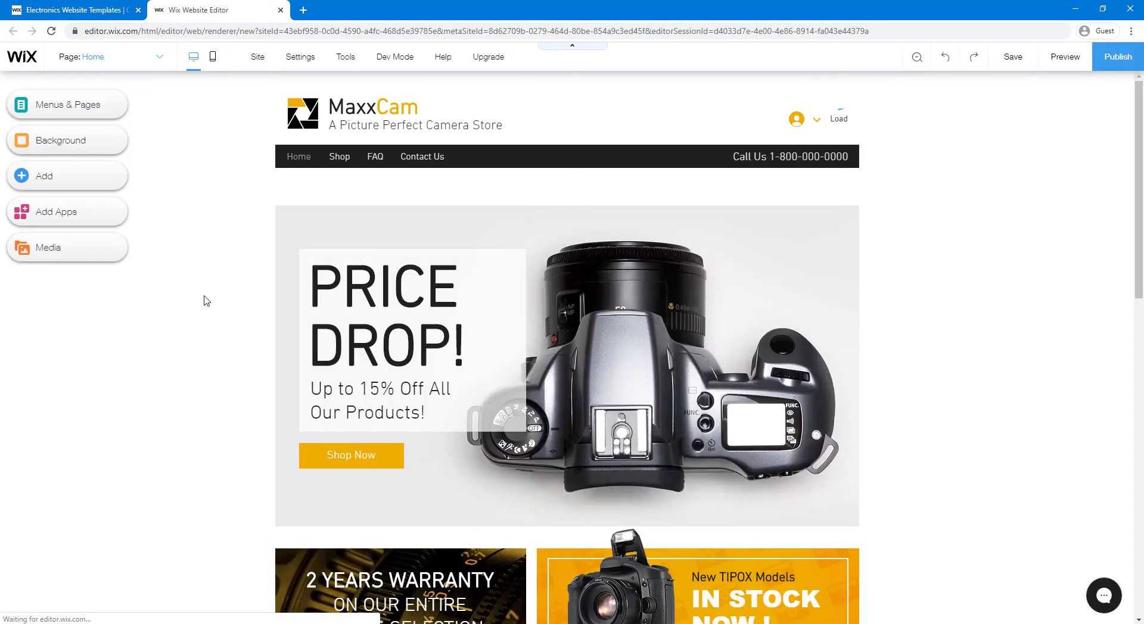
Look over the reloaded home page from the product galleries down to the footer.
scroll(207, 301, down, 8)
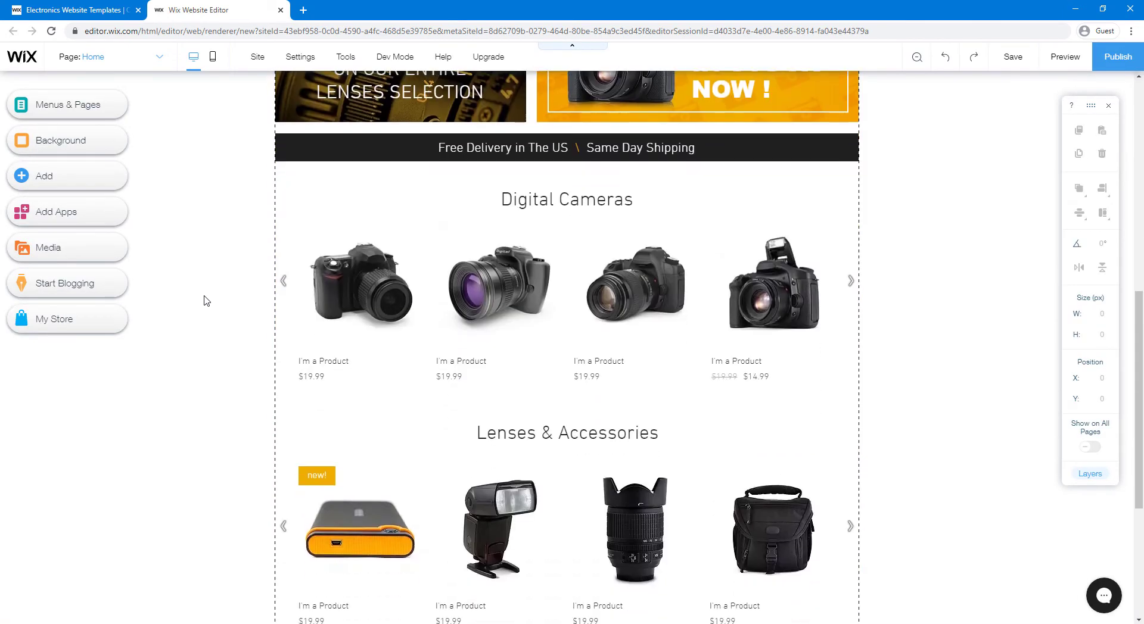
scroll(206, 301, down, 4)
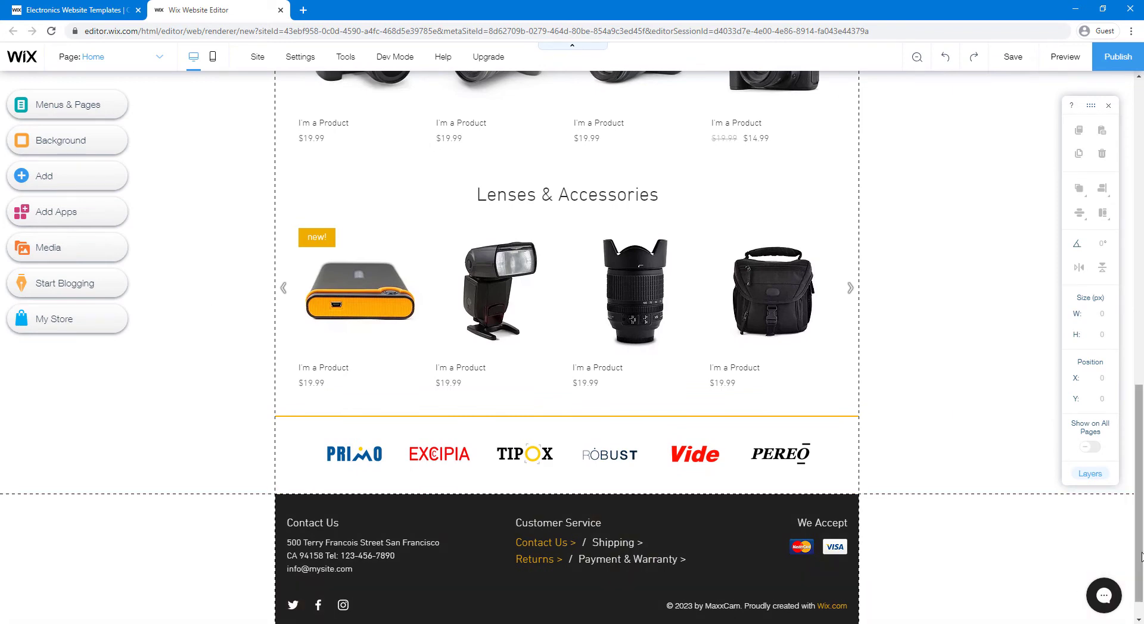
drag(1139, 557, 1141, 261)
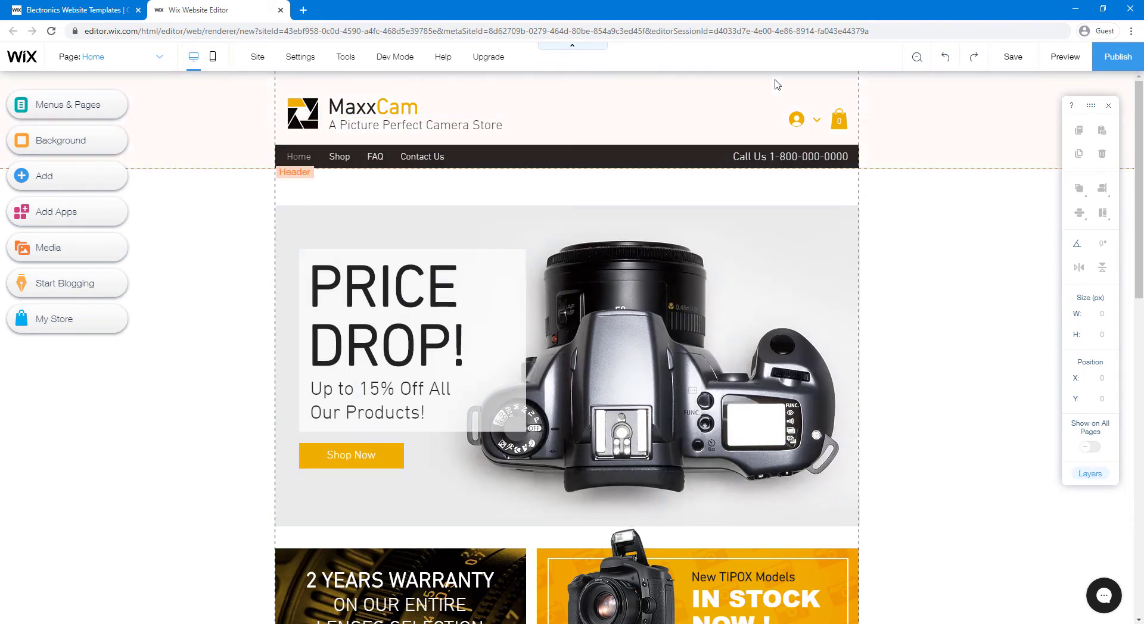
Replace the site title in the header with "MicroChoice".
click(377, 109)
double_click(377, 109)
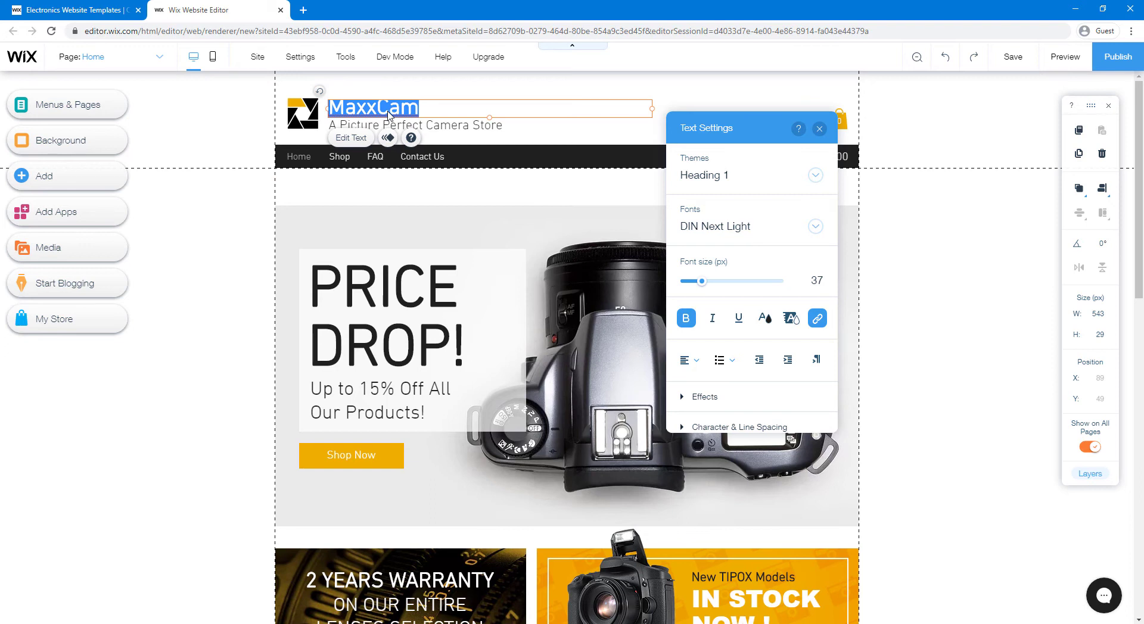
text(Micro)
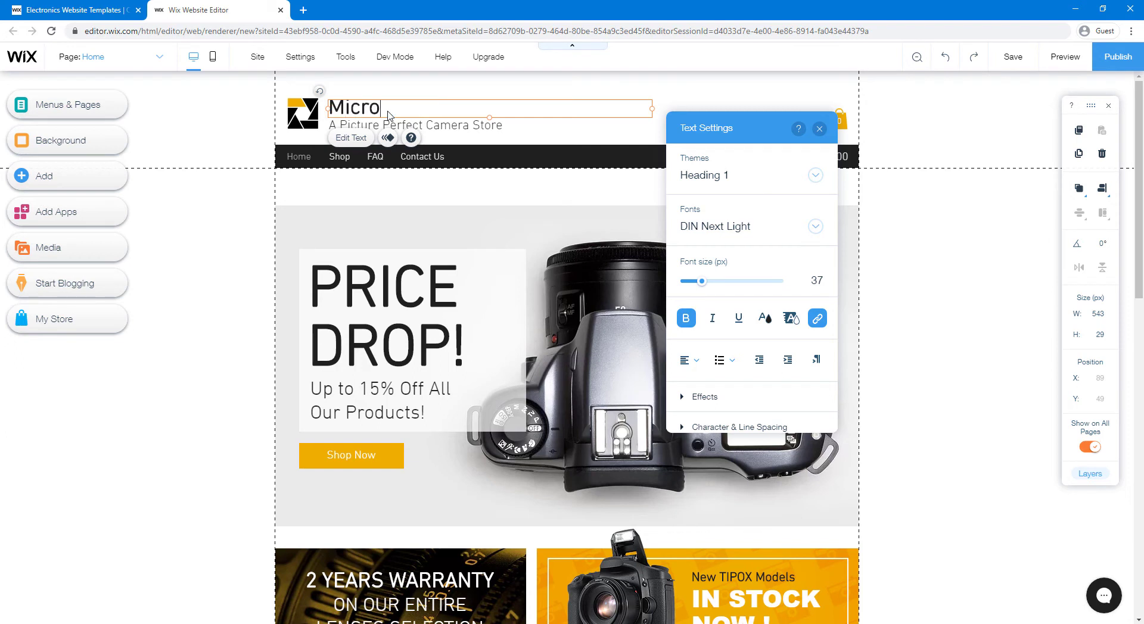
text(choice)
click(388, 108)
key(BackSpace)
text(C)
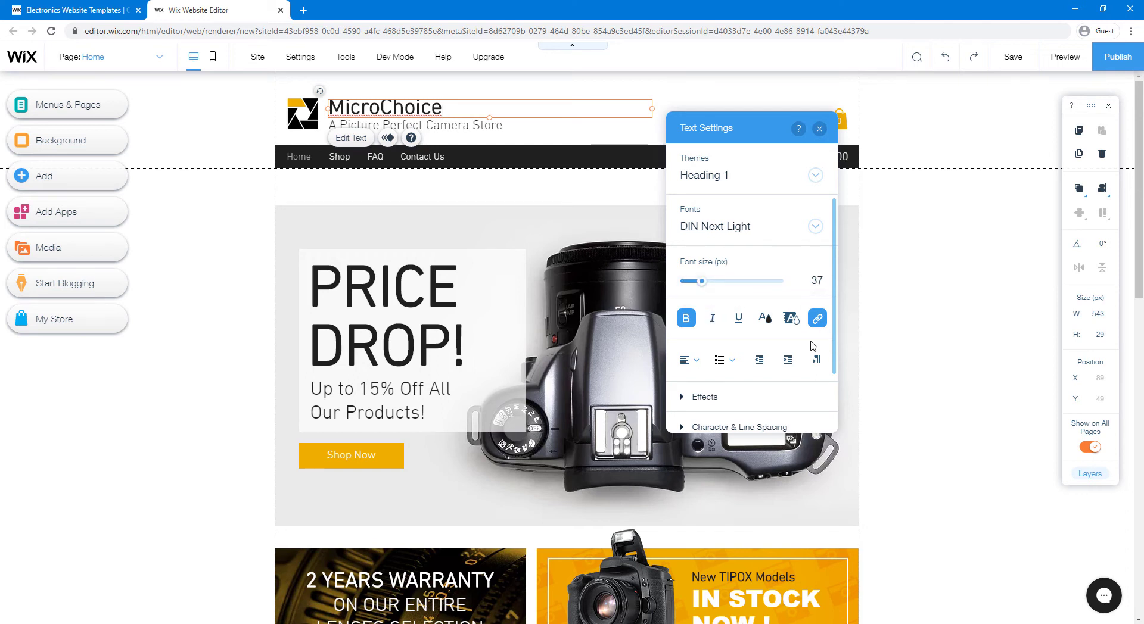
click(906, 316)
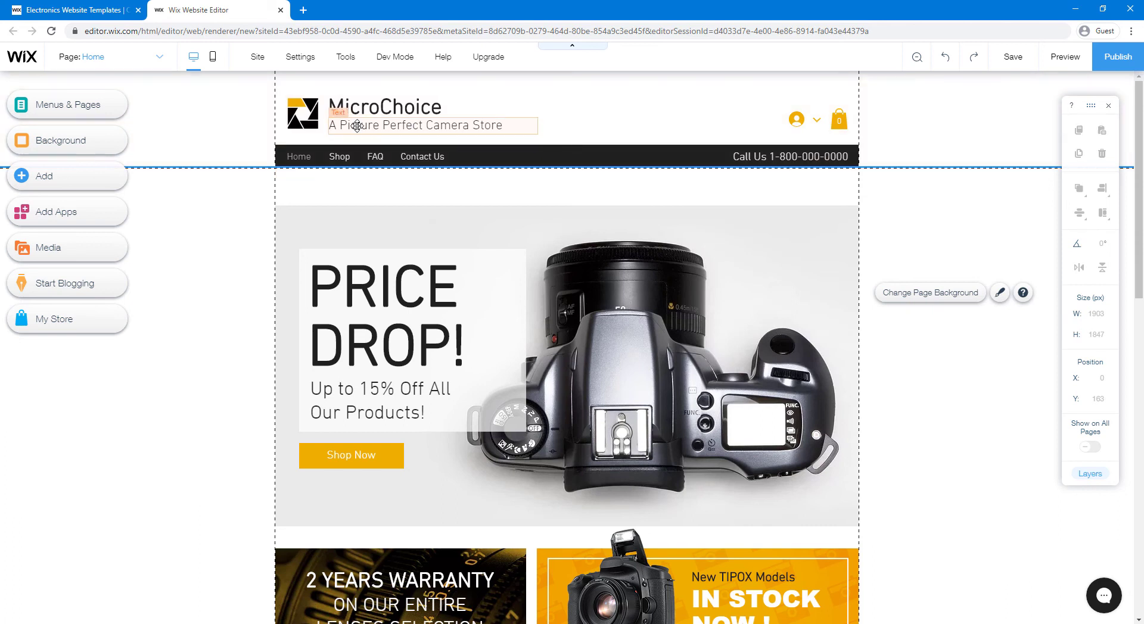
Replace the tagline under the site title with "Grab your gadget today!".
double_click(356, 126)
text(Grab you)
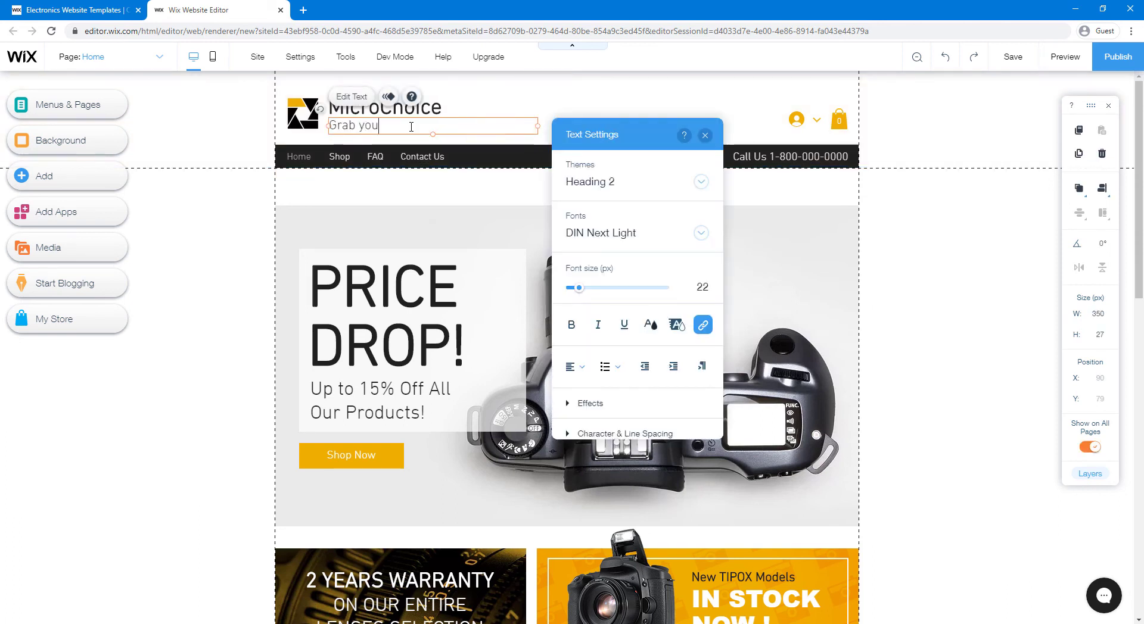
text(r gadget today!)
click(305, 195)
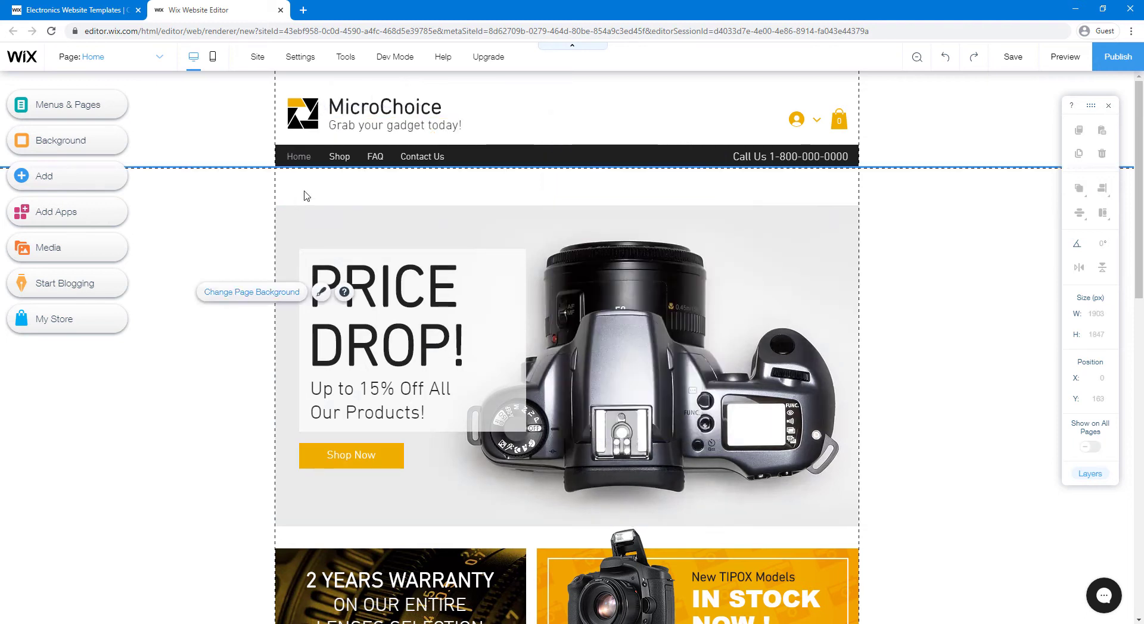
Replace the header logo with logo.png, uploaded from the computer's Desktop folder.
click(305, 106)
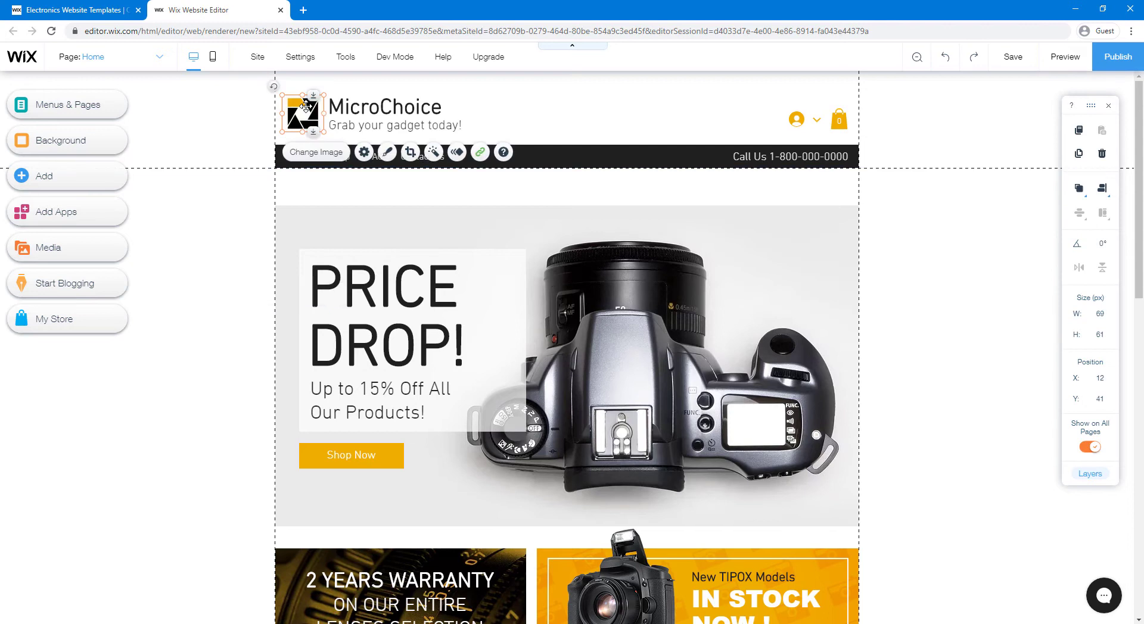
click(323, 154)
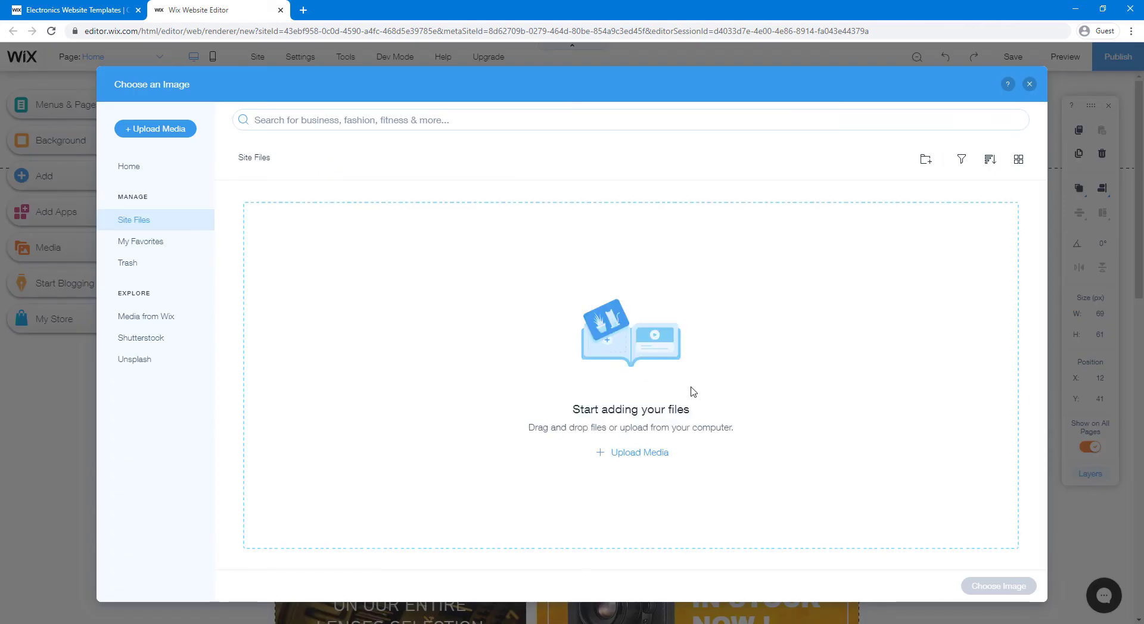
click(648, 439)
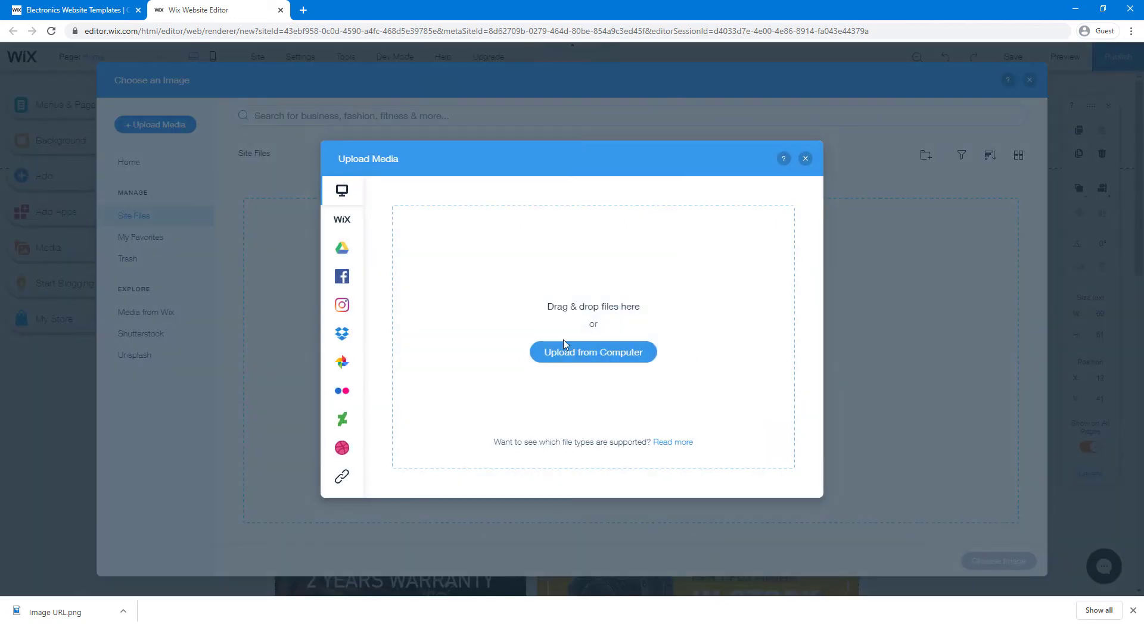
click(593, 359)
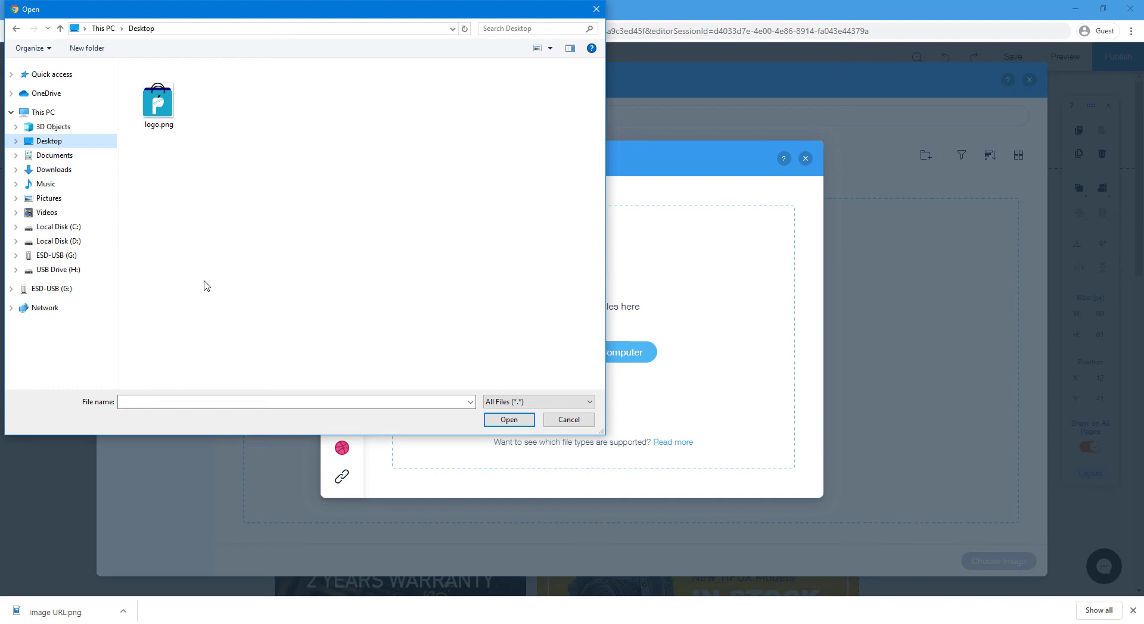
click(156, 113)
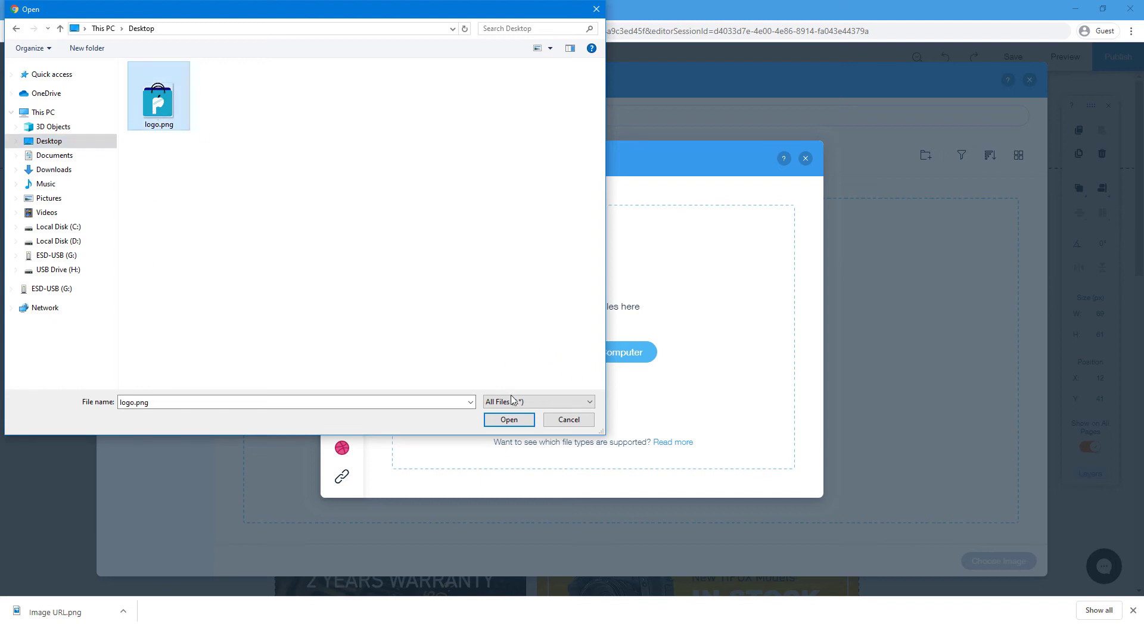
click(508, 421)
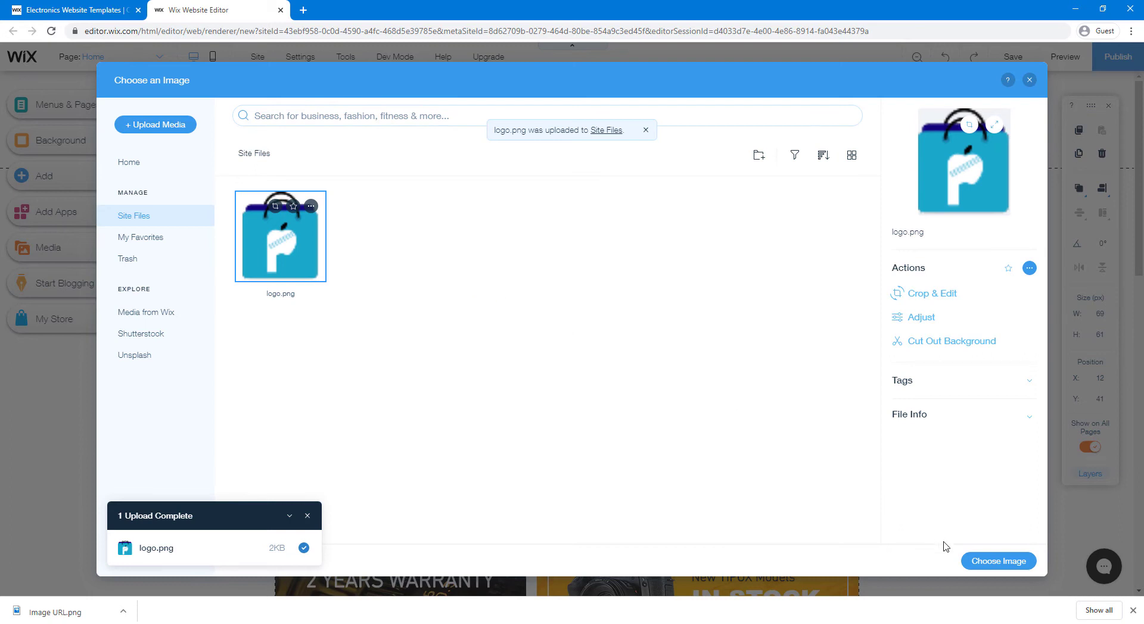
click(996, 563)
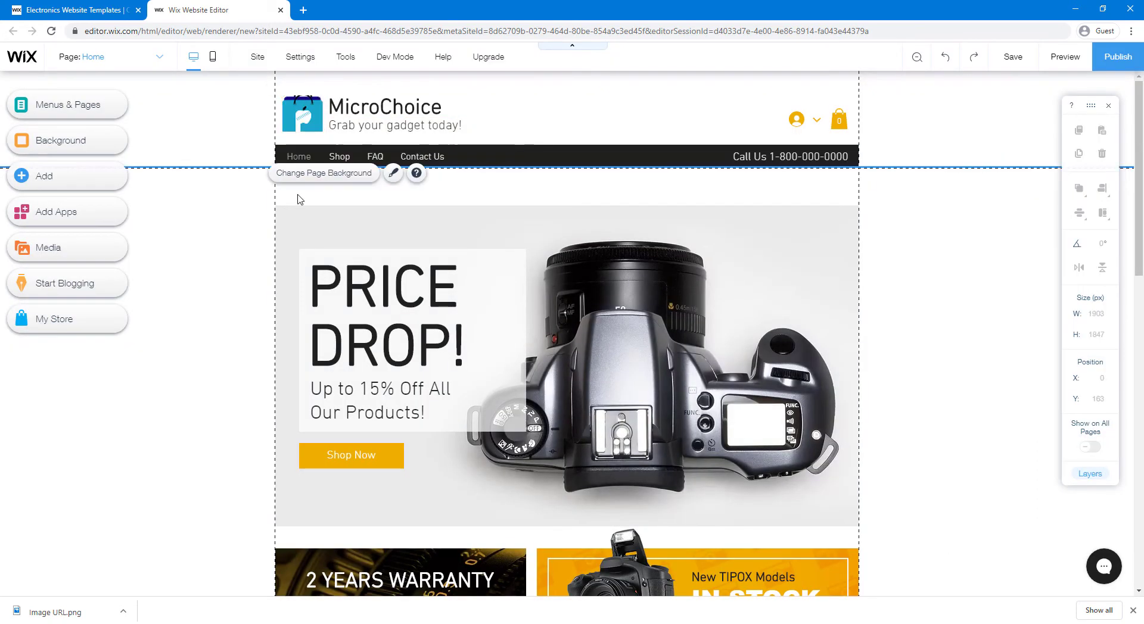
Review the new logo's image settings and frame design options without changing them.
click(301, 116)
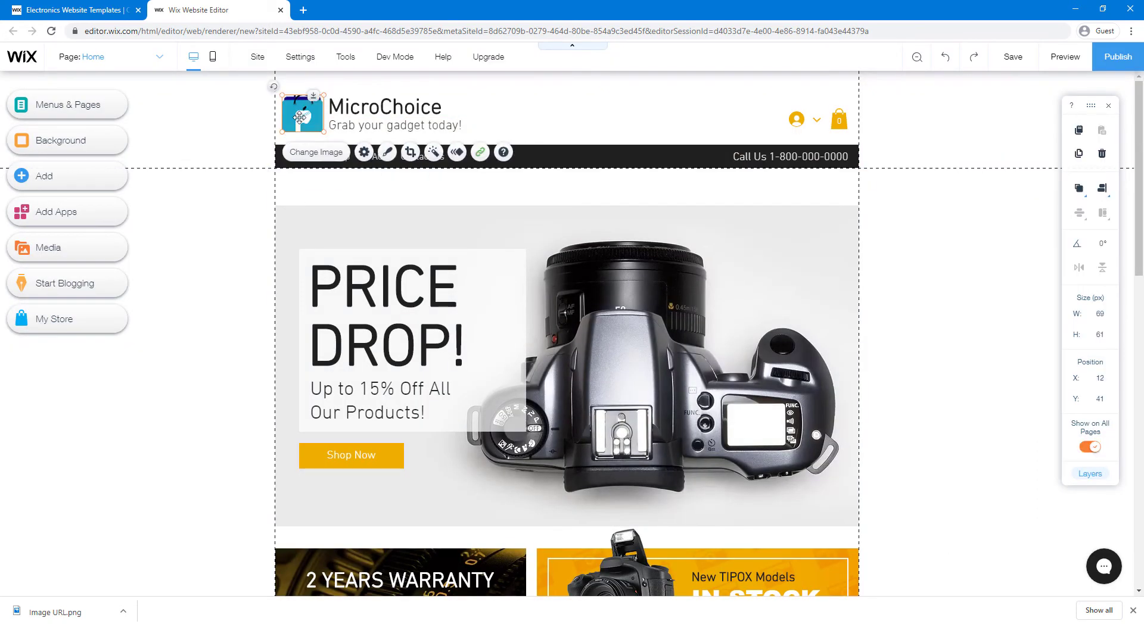
click(364, 153)
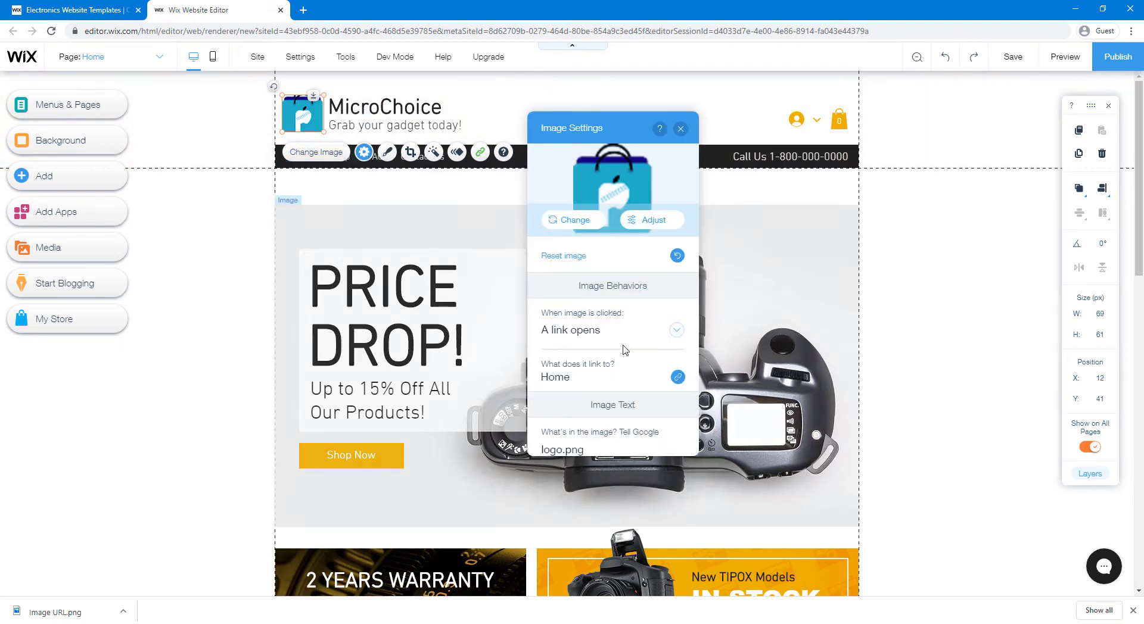
scroll(624, 350, down, 3)
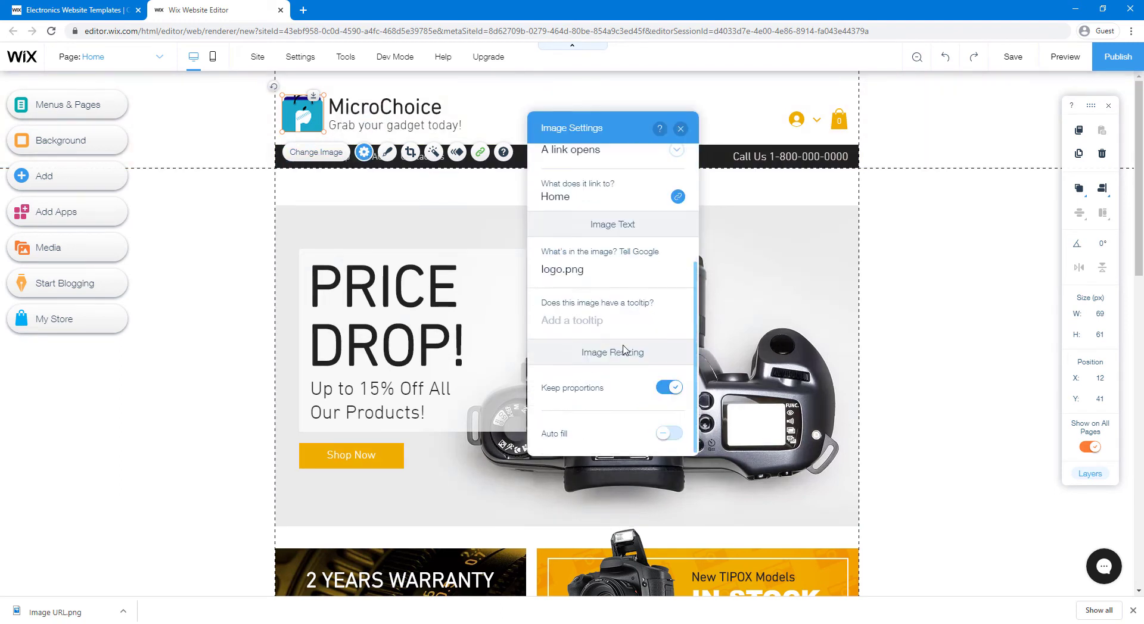
click(681, 129)
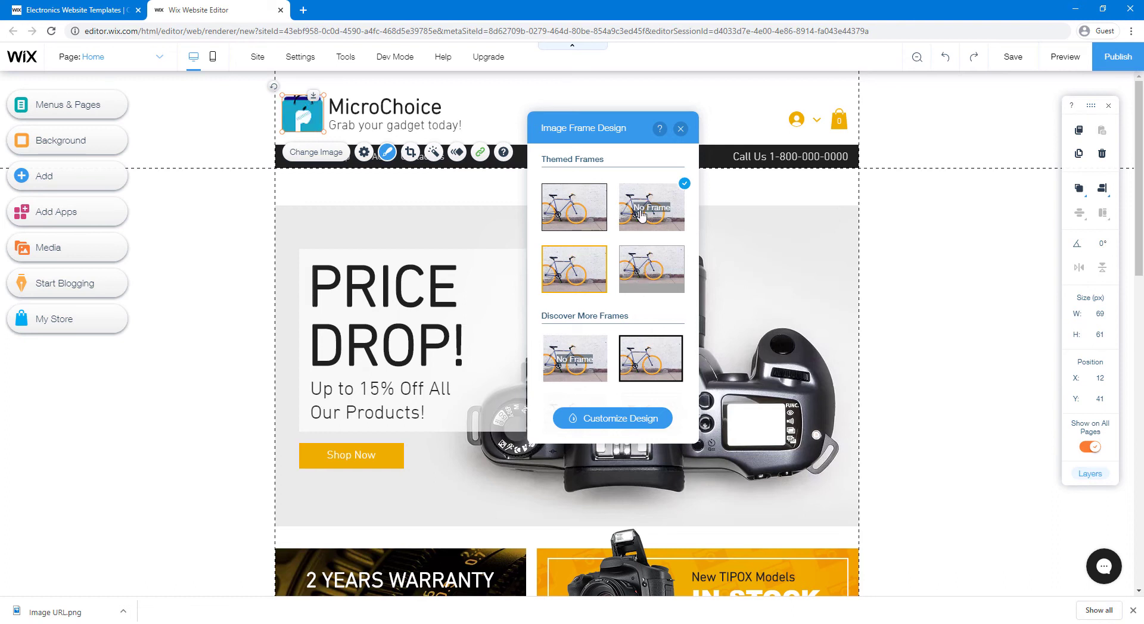
click(681, 128)
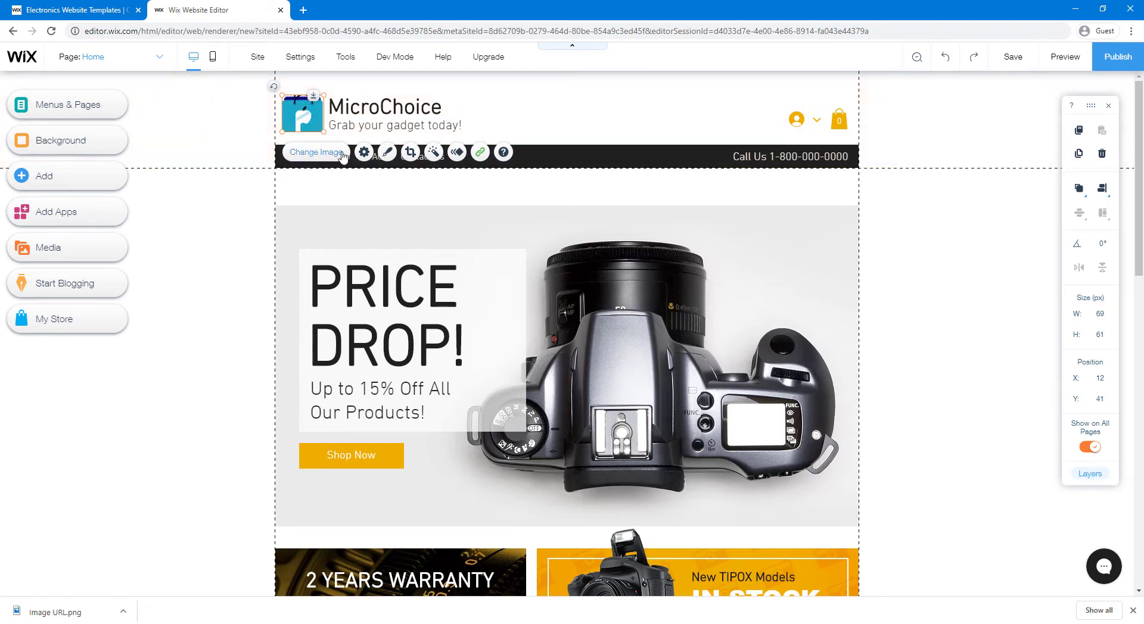
Disable Keep proportions for the header logo and stretch it upward to 69 px high.
click(363, 152)
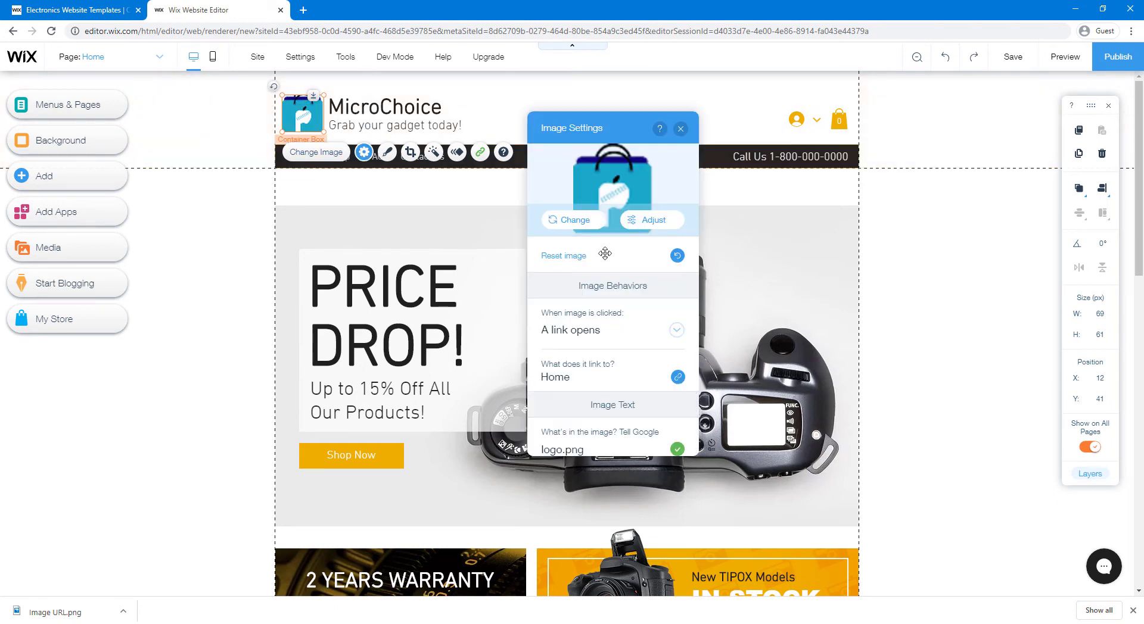
scroll(633, 330, down, 3)
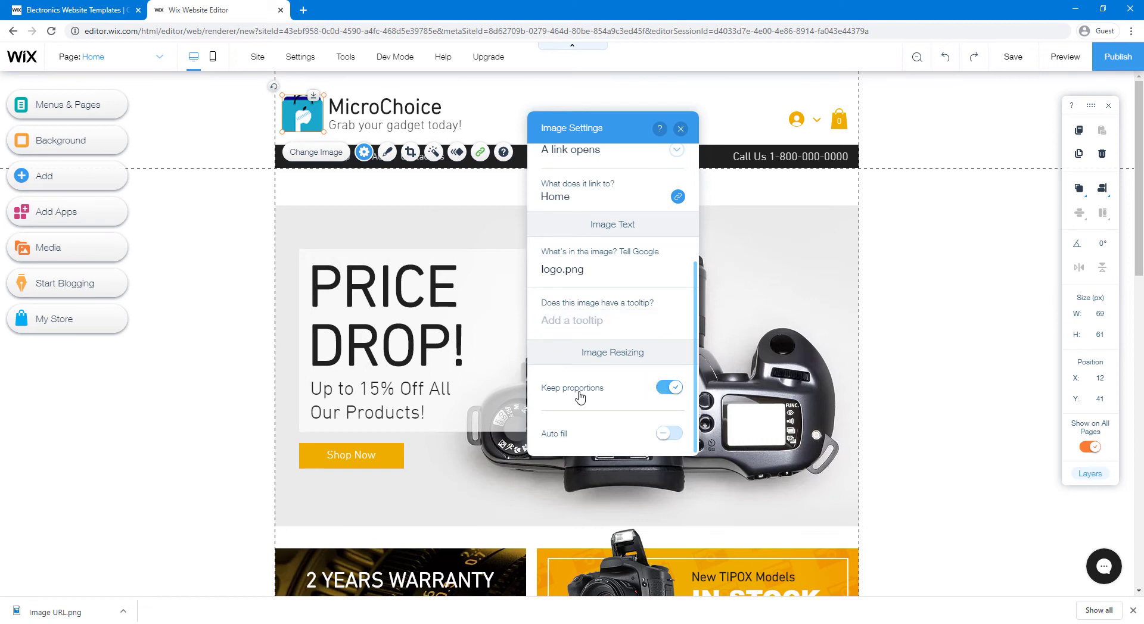
click(661, 388)
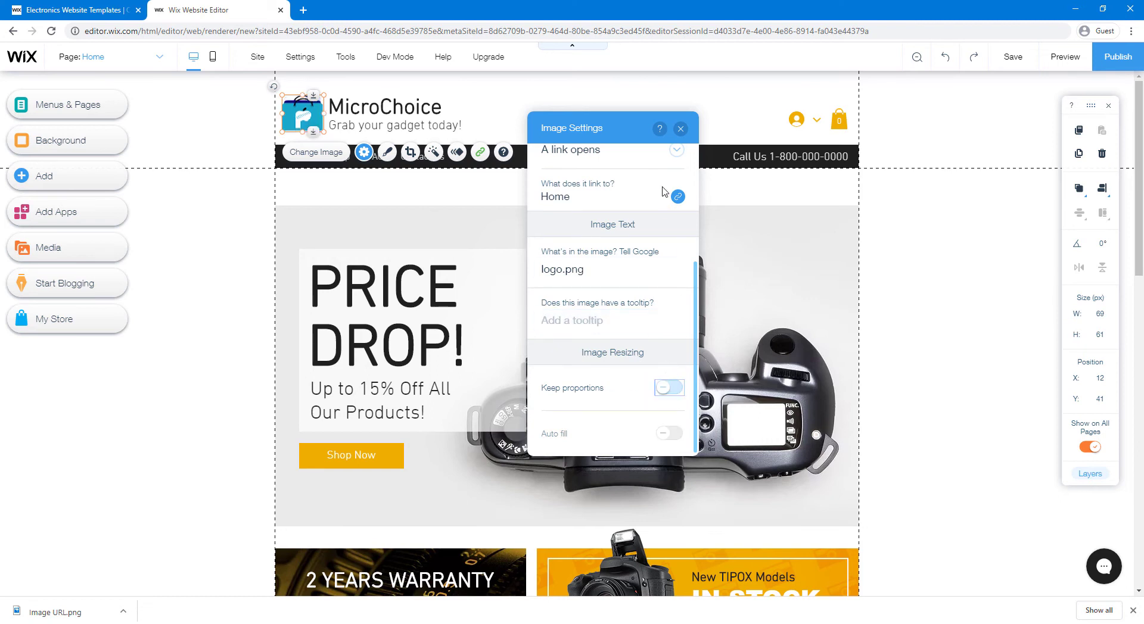
click(680, 130)
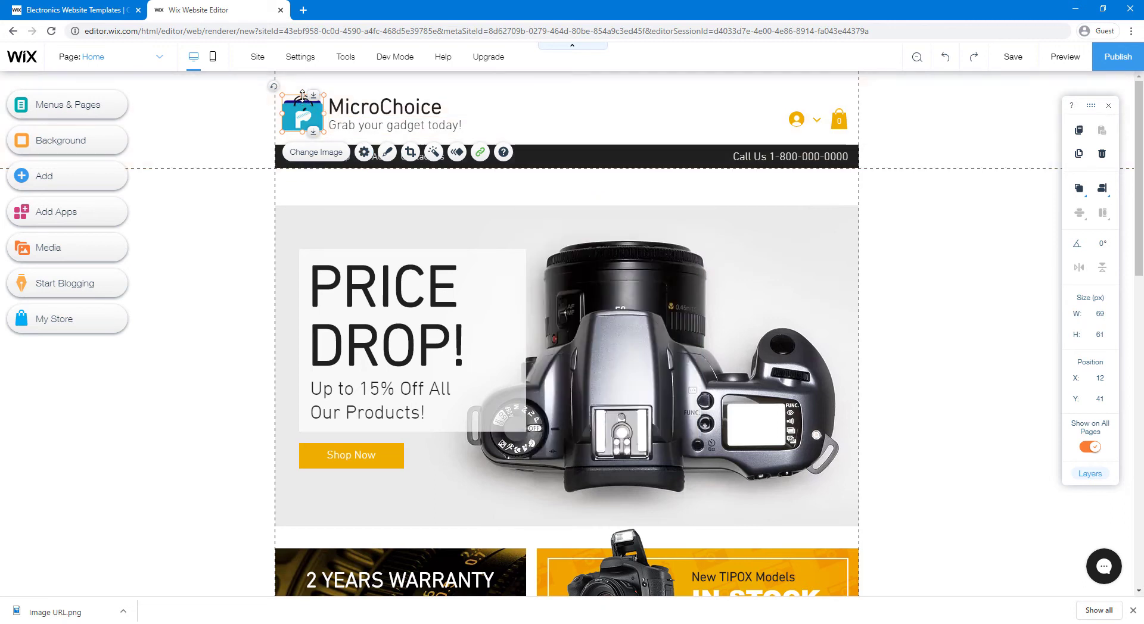
drag(302, 94, 302, 89)
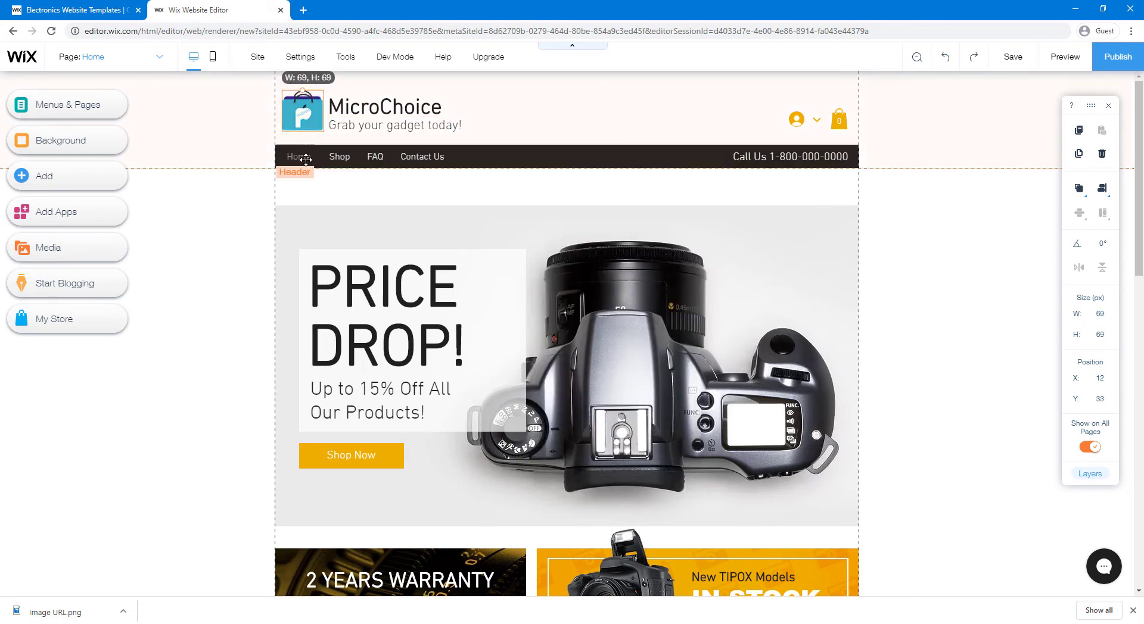
click(227, 272)
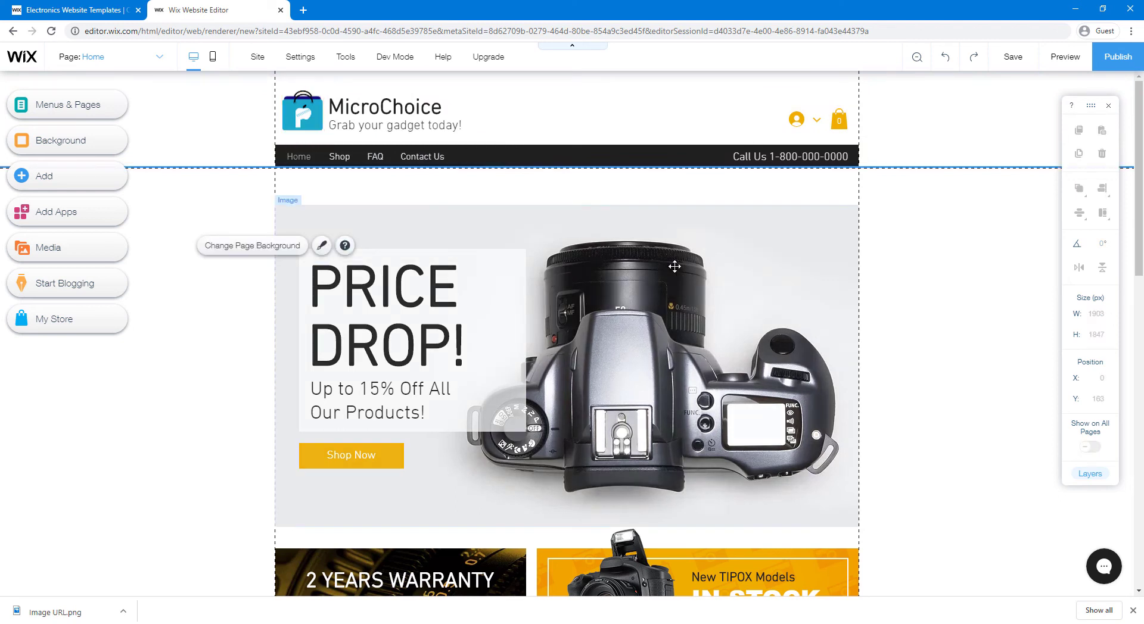
Select the large camera banner image and look over the promotional banners below it.
click(648, 311)
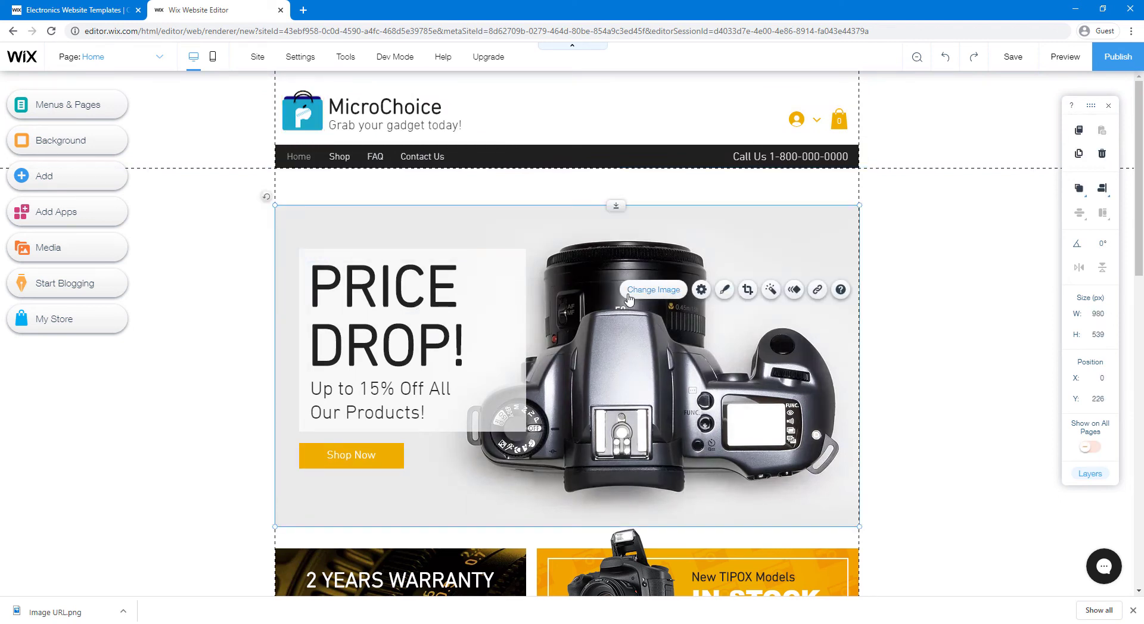
scroll(955, 389, down, 4)
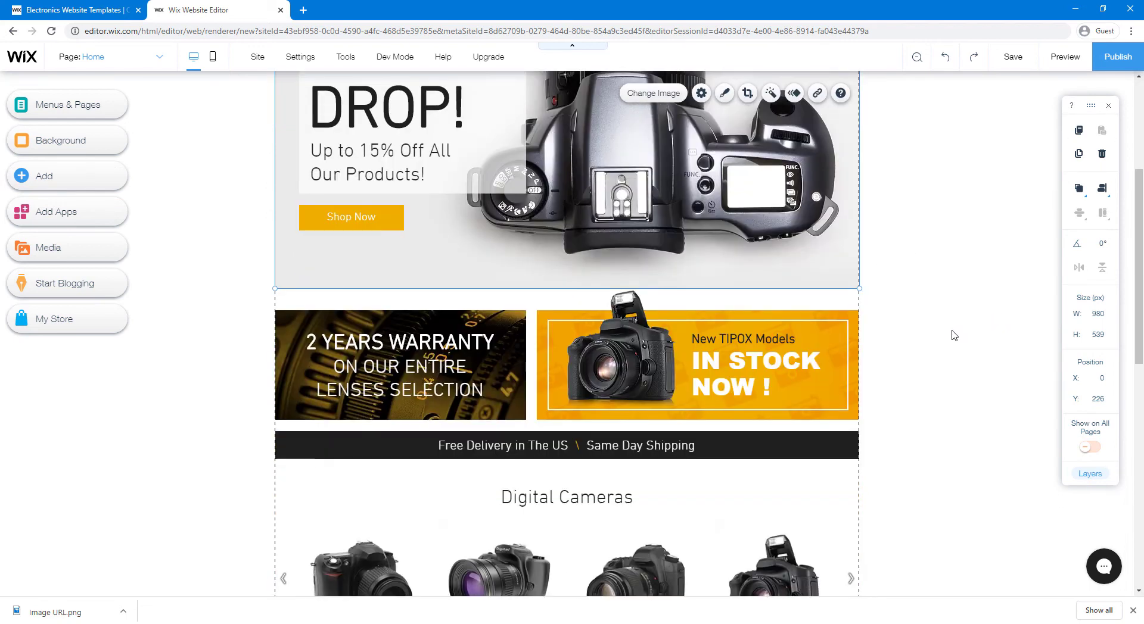
drag(1138, 329, 1126, 298)
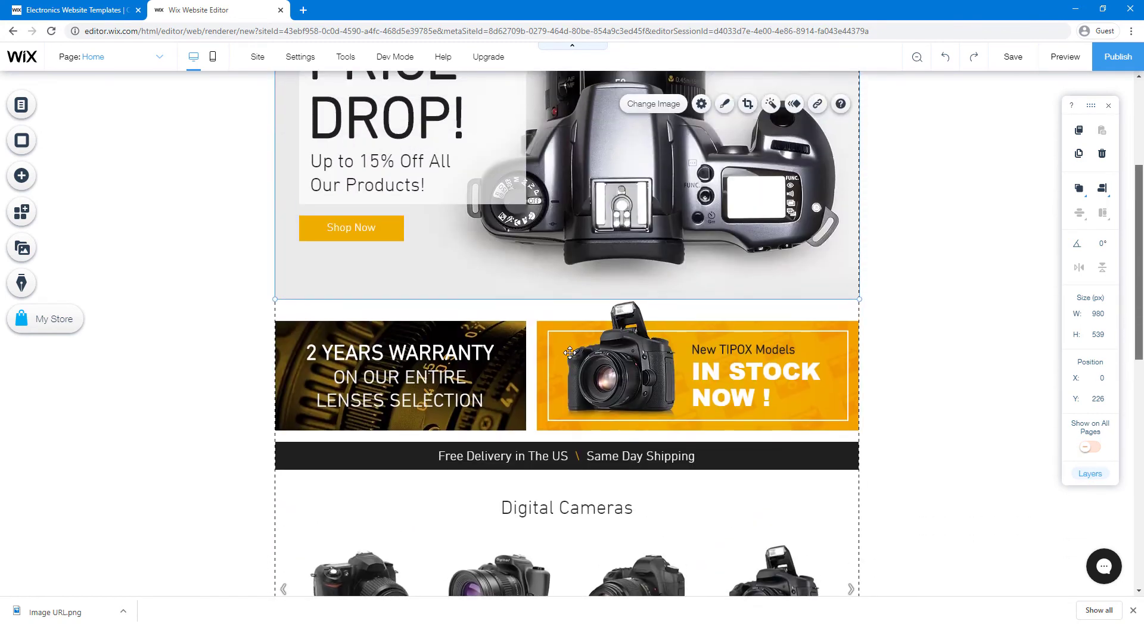
Browse the text, image, gallery and shape elements available for adding to the page without inserting any.
scroll(352, 304, up, 2)
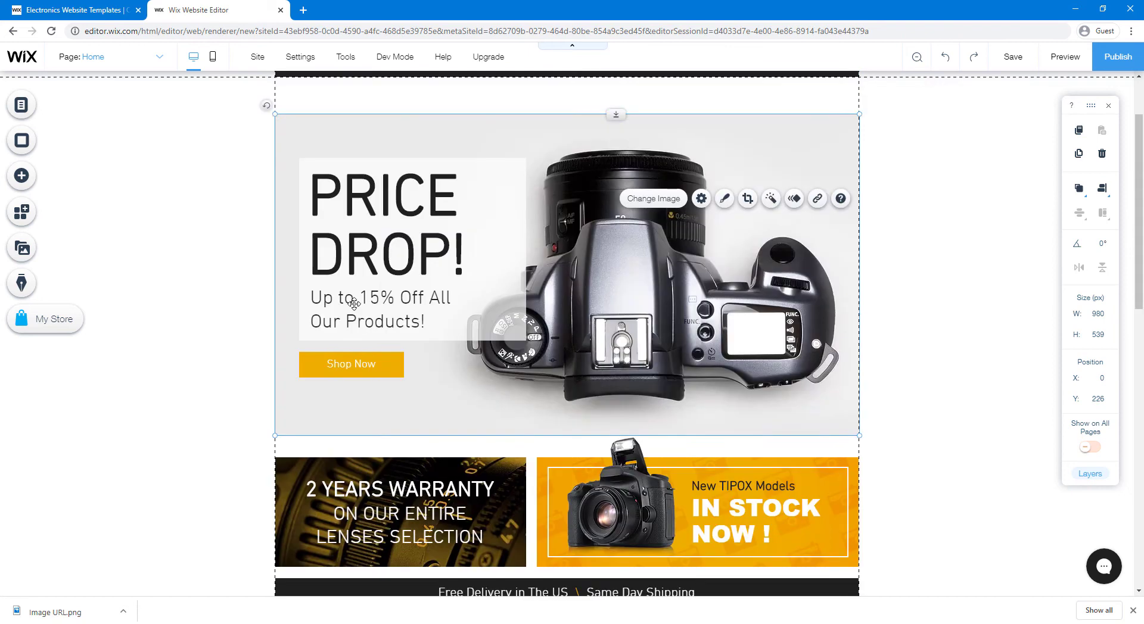
click(26, 177)
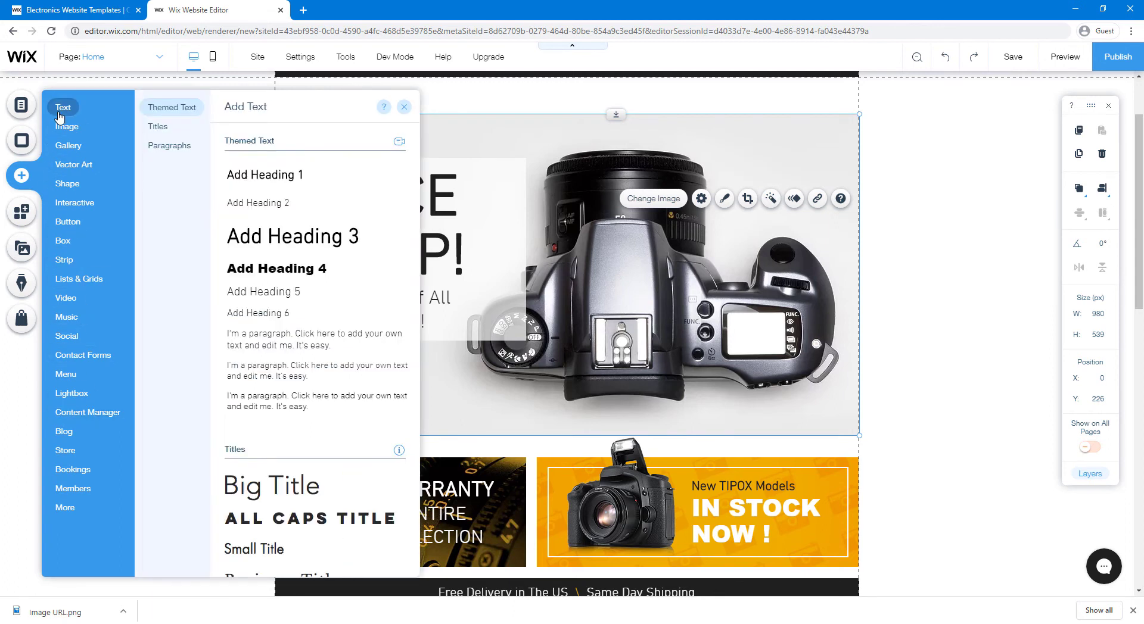
mouse_move(64, 130)
mouse_move(70, 152)
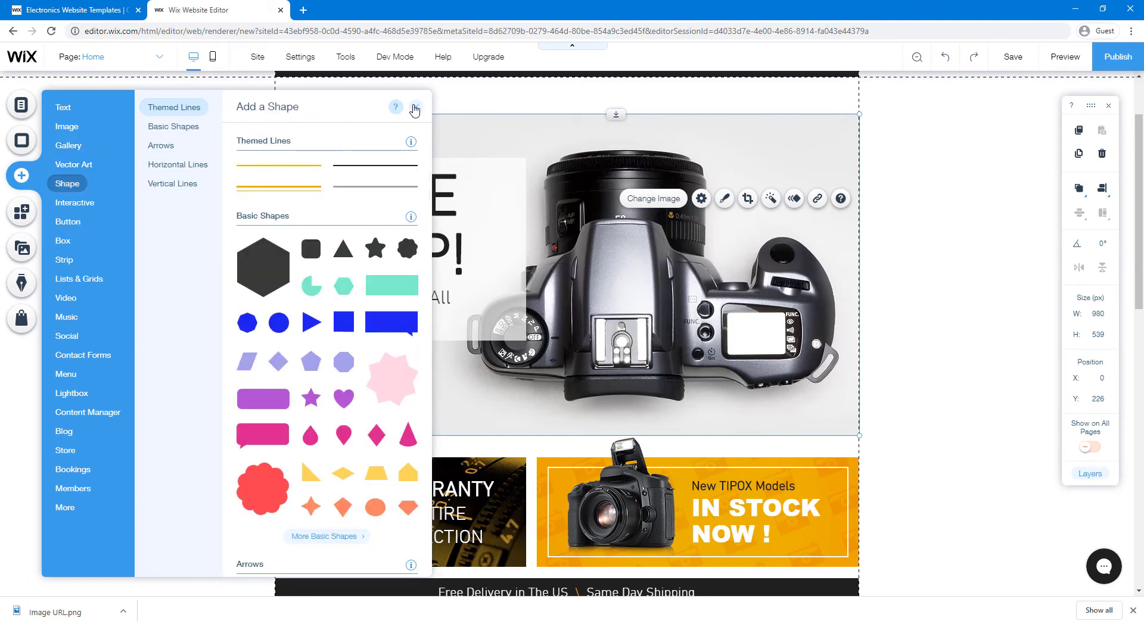
click(415, 108)
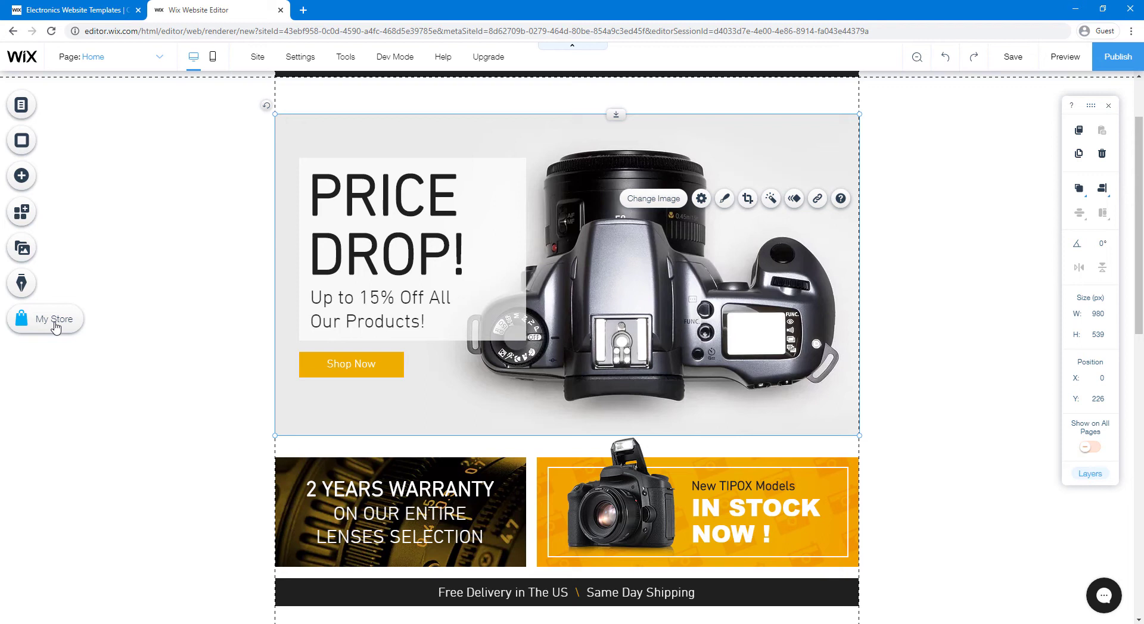
Start the My Store setup, go through the product gallery page introduction and open the site dashboard.
click(55, 327)
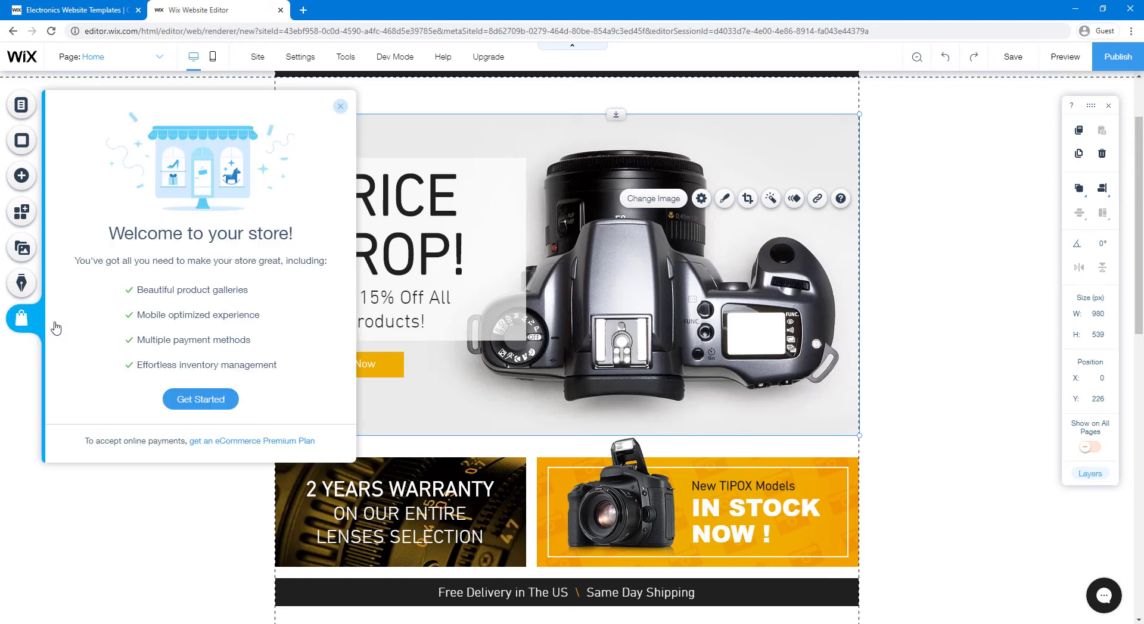
click(199, 404)
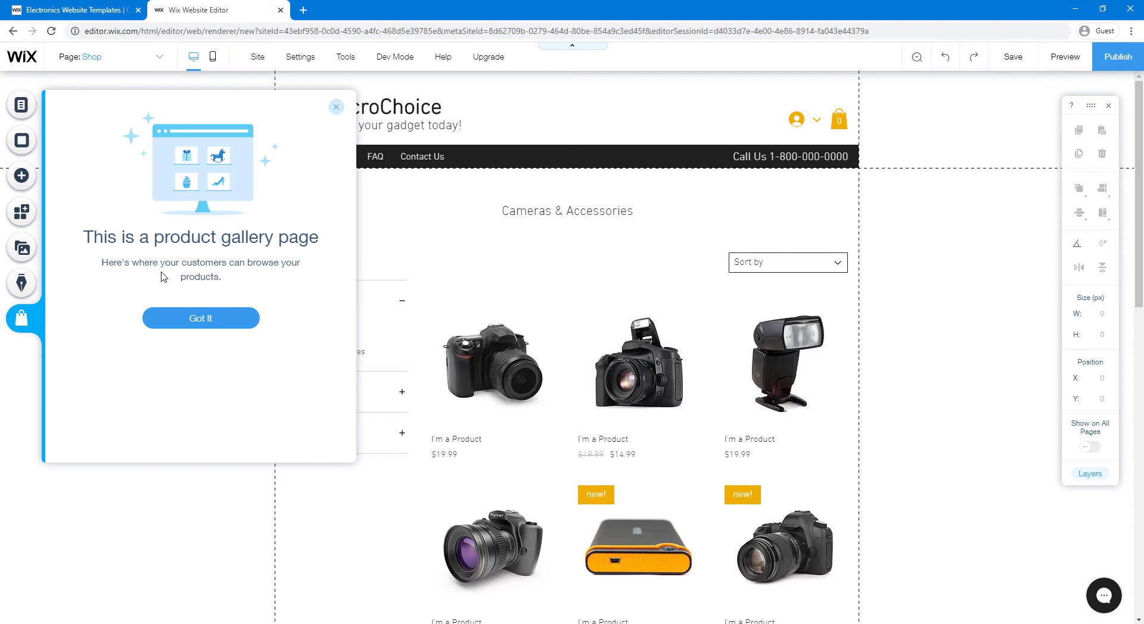
click(220, 310)
click(265, 288)
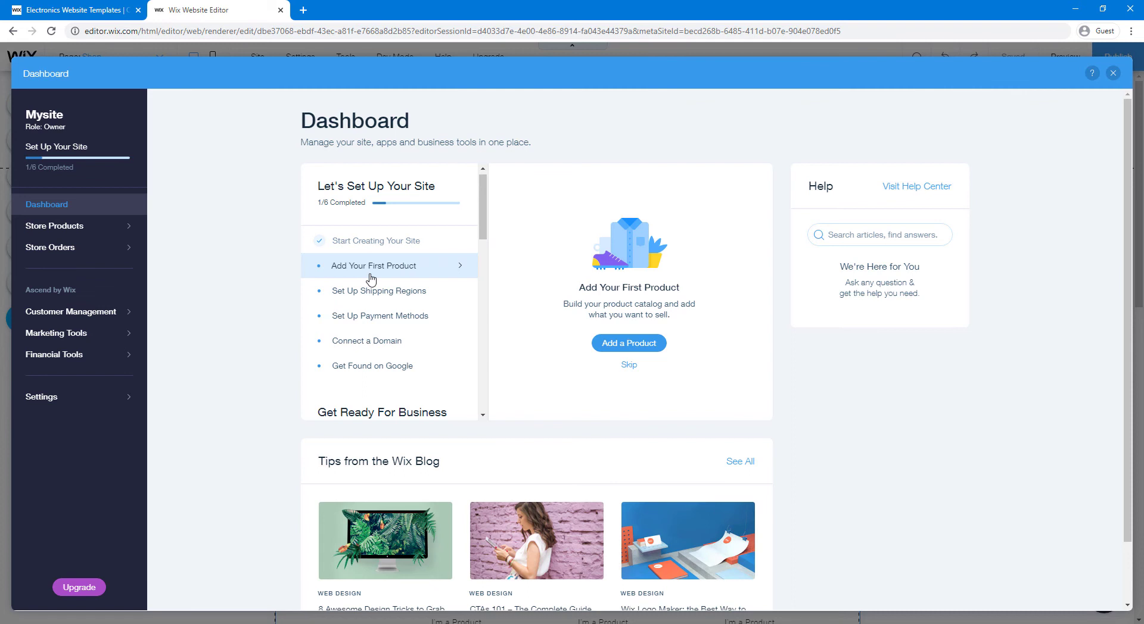
Open the store's product list from the Add Your First Product task and start a new physical product.
click(637, 342)
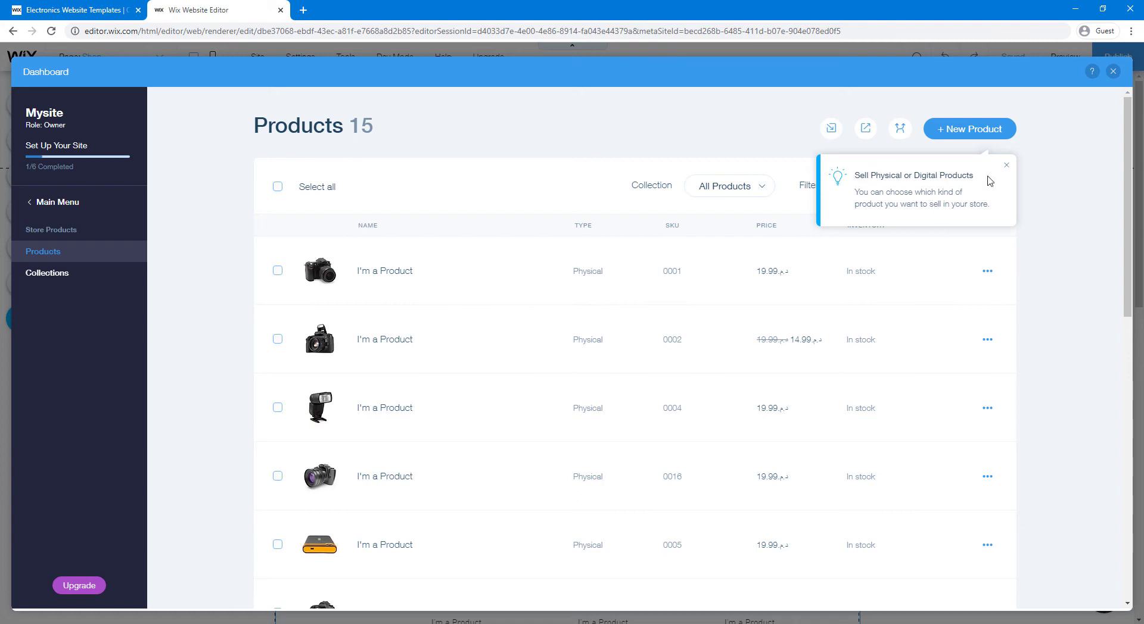
click(1006, 165)
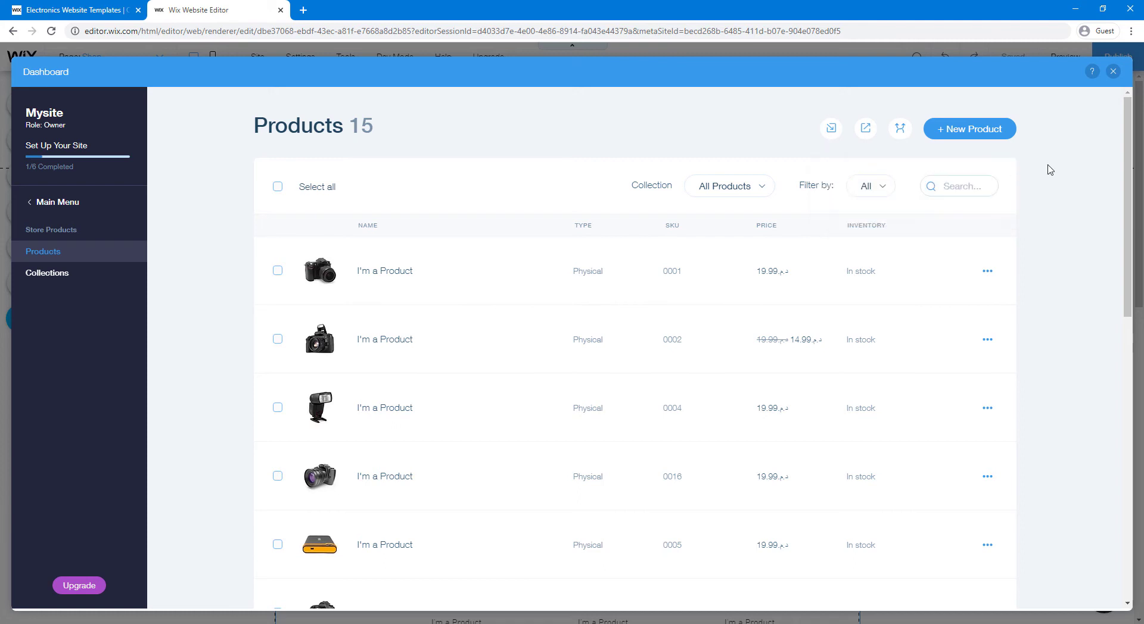
drag(1128, 140, 1077, 160)
click(1002, 136)
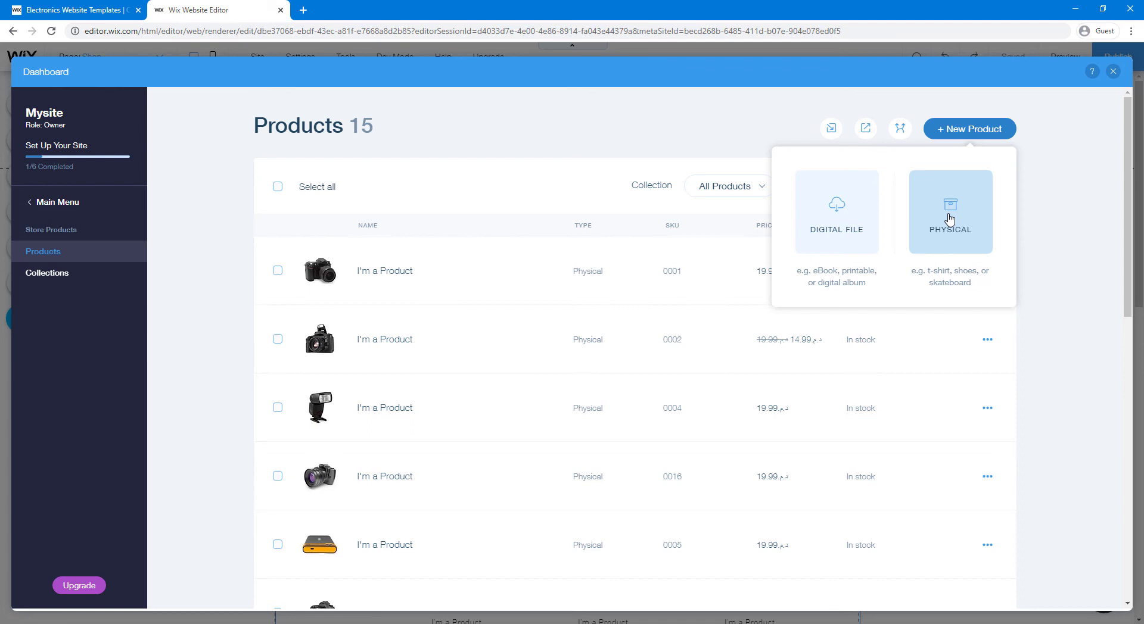
click(950, 219)
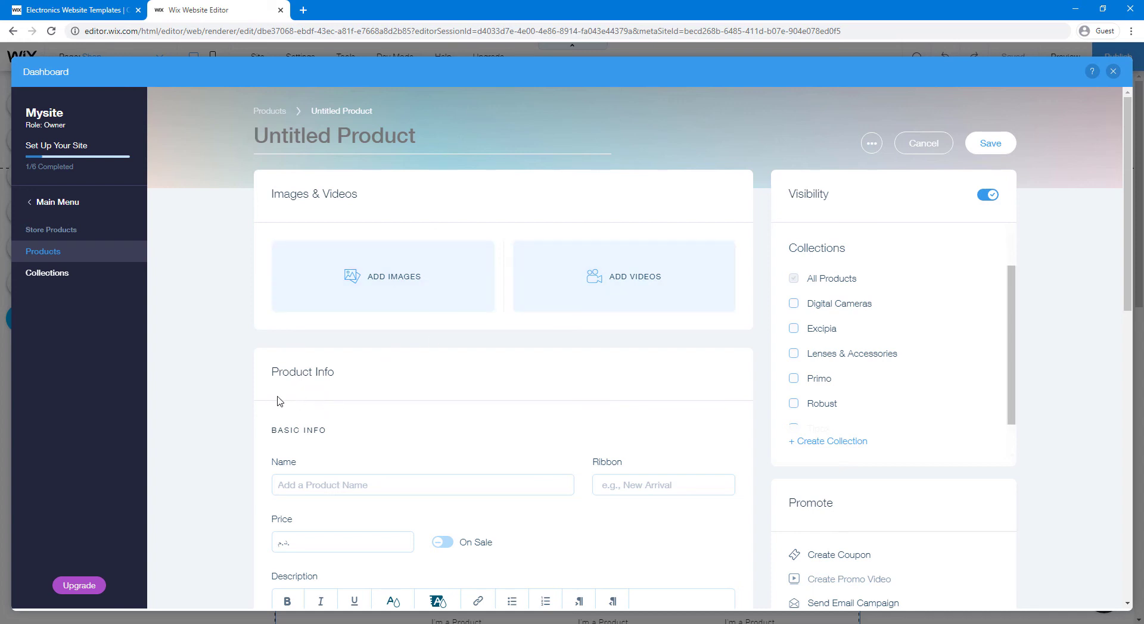
Examine the new product form's media, product info, options, inventory, shipping and collection sections, and discard the untitled product.
scroll(197, 401, down, 3)
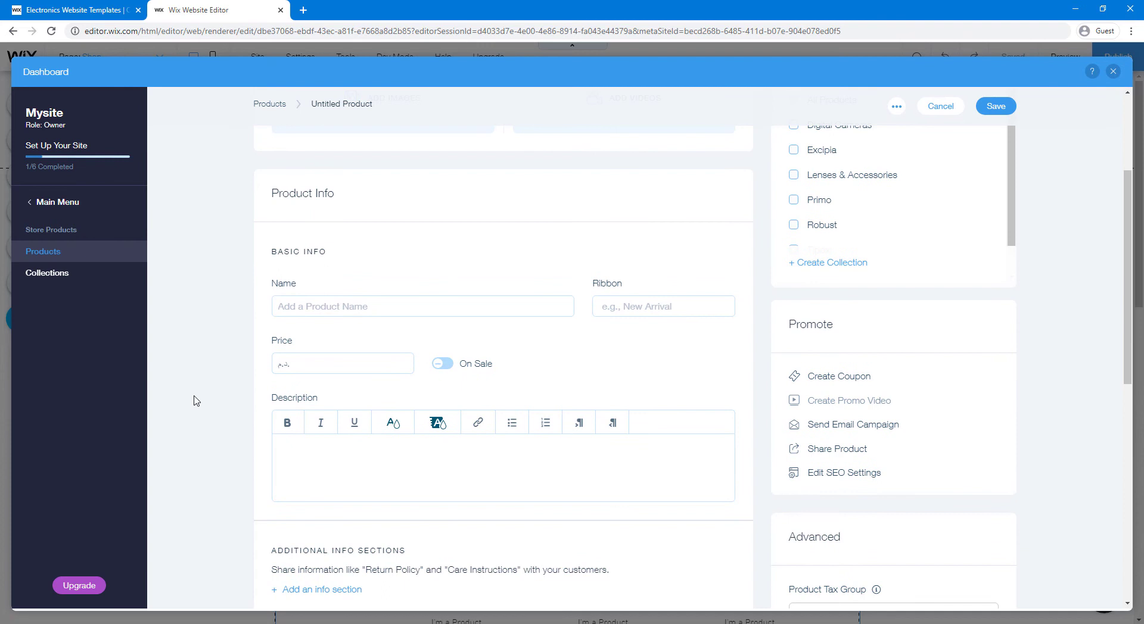
scroll(295, 368, down, 6)
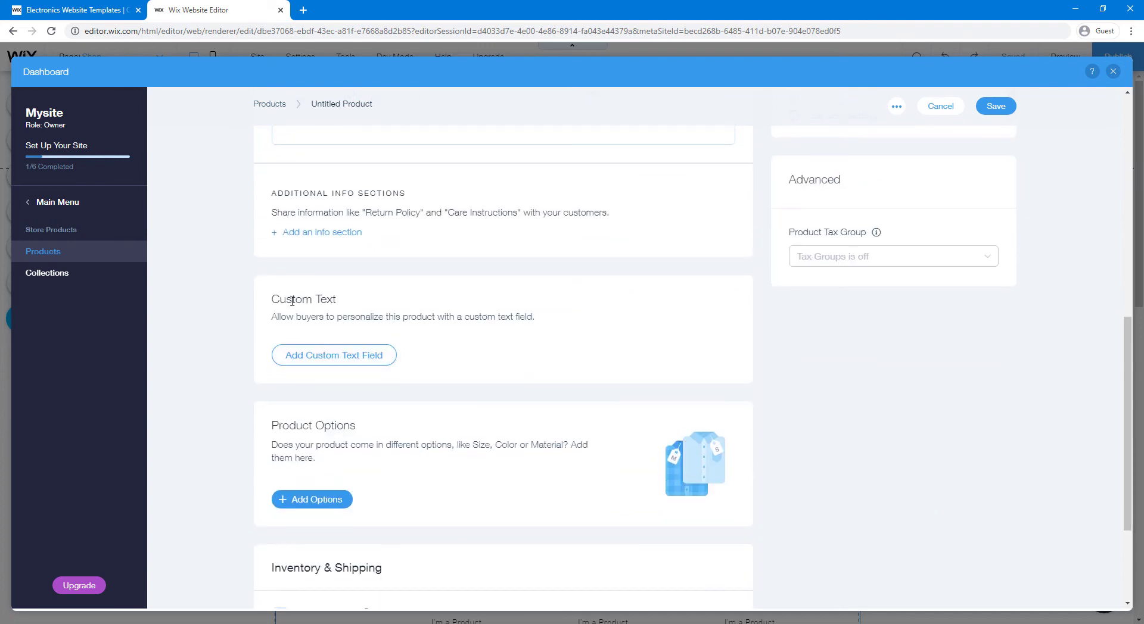
scroll(218, 305, down, 3)
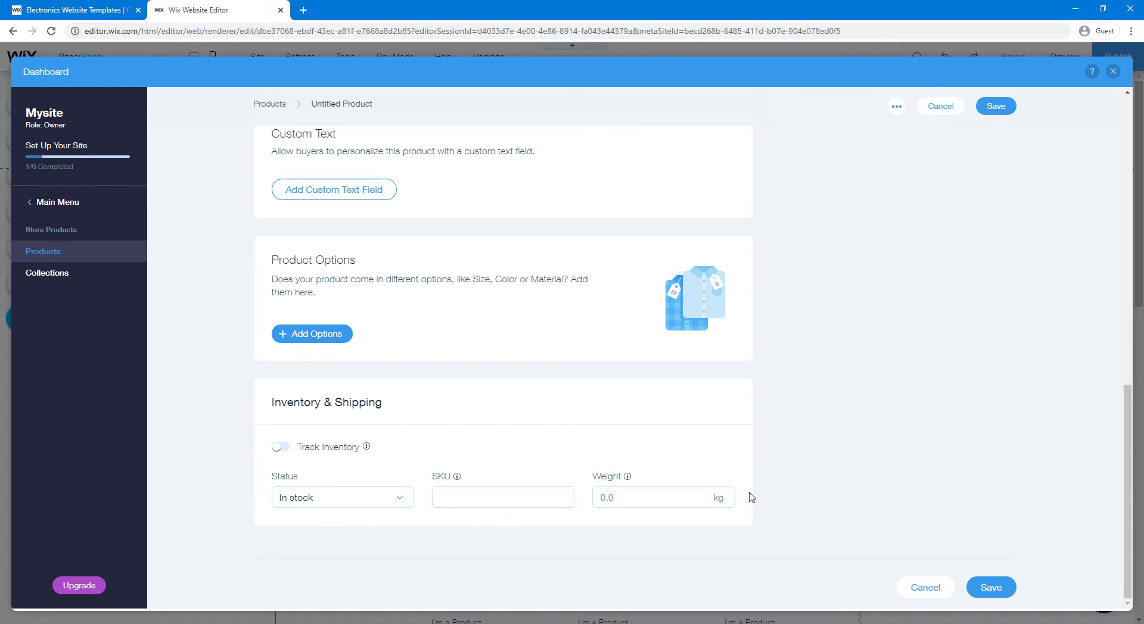
scroll(947, 481, up, 7)
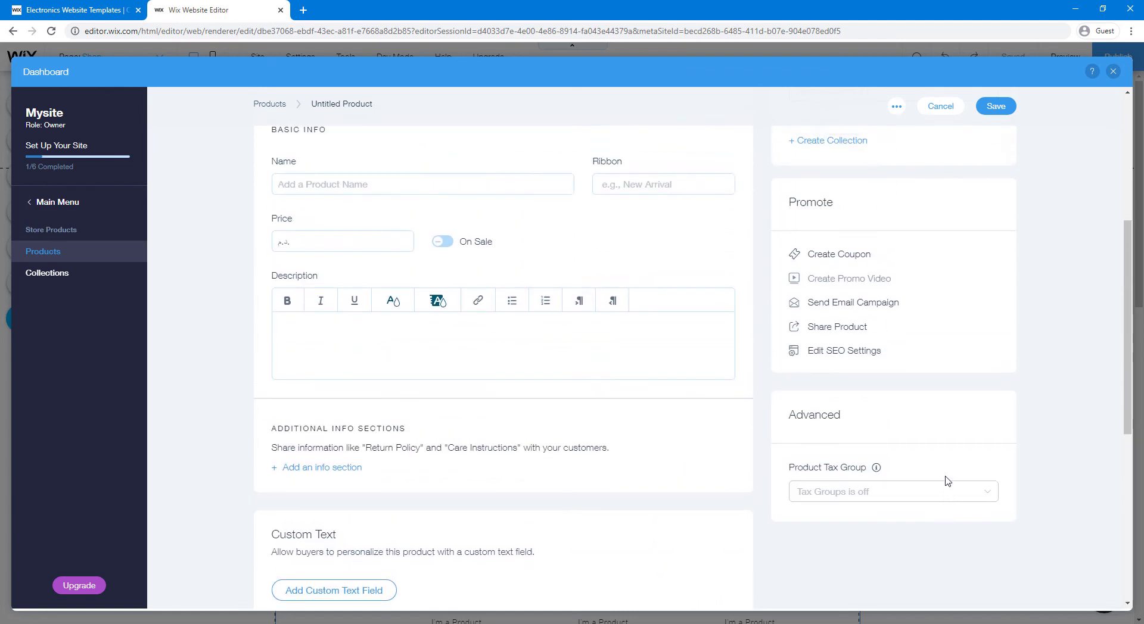
scroll(947, 481, up, 3)
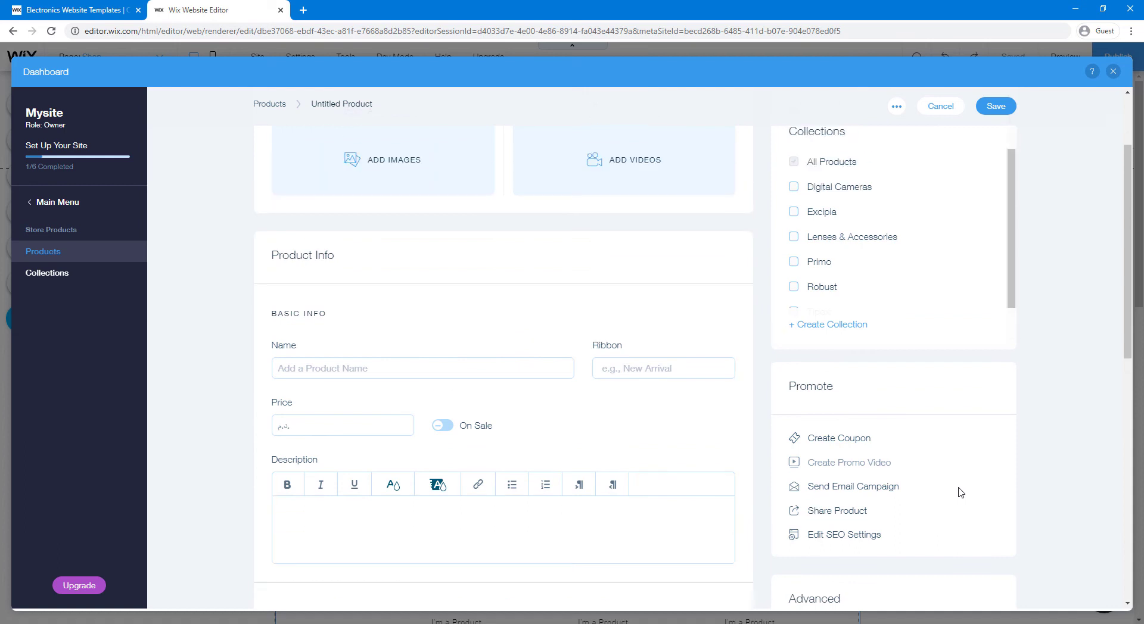
scroll(960, 492, up, 2)
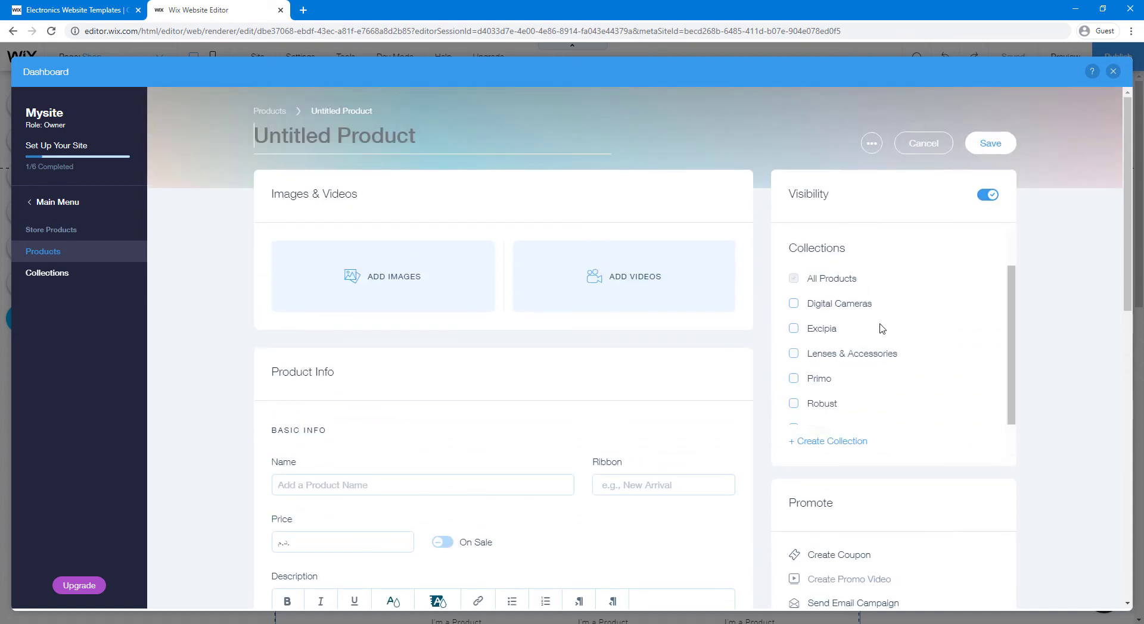
scroll(914, 396, down, 1)
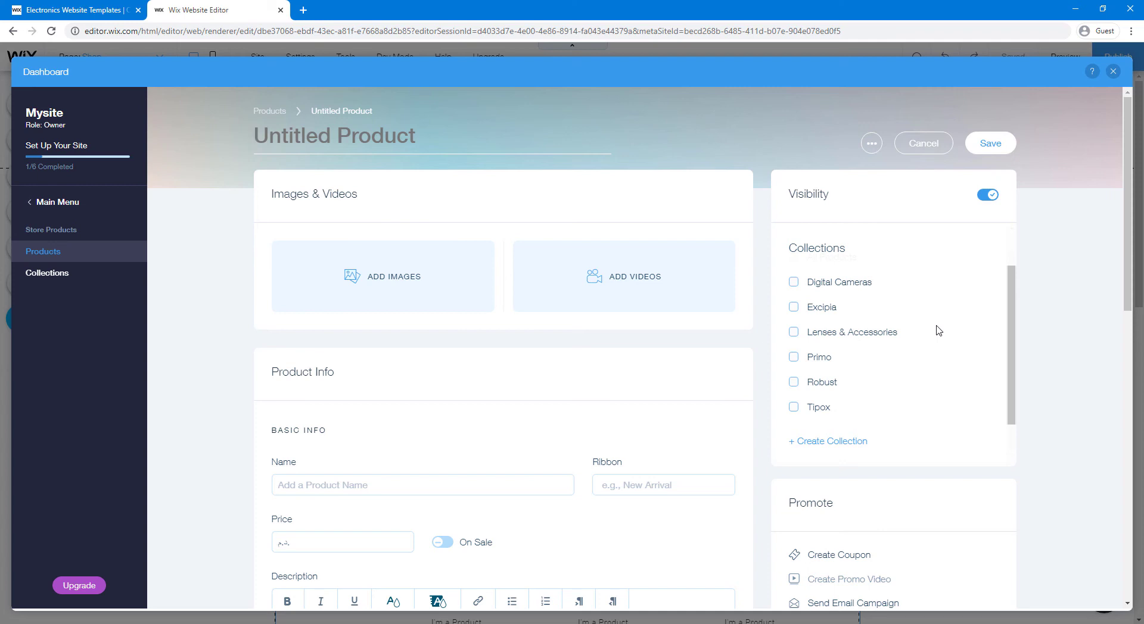
scroll(826, 450, down, 4)
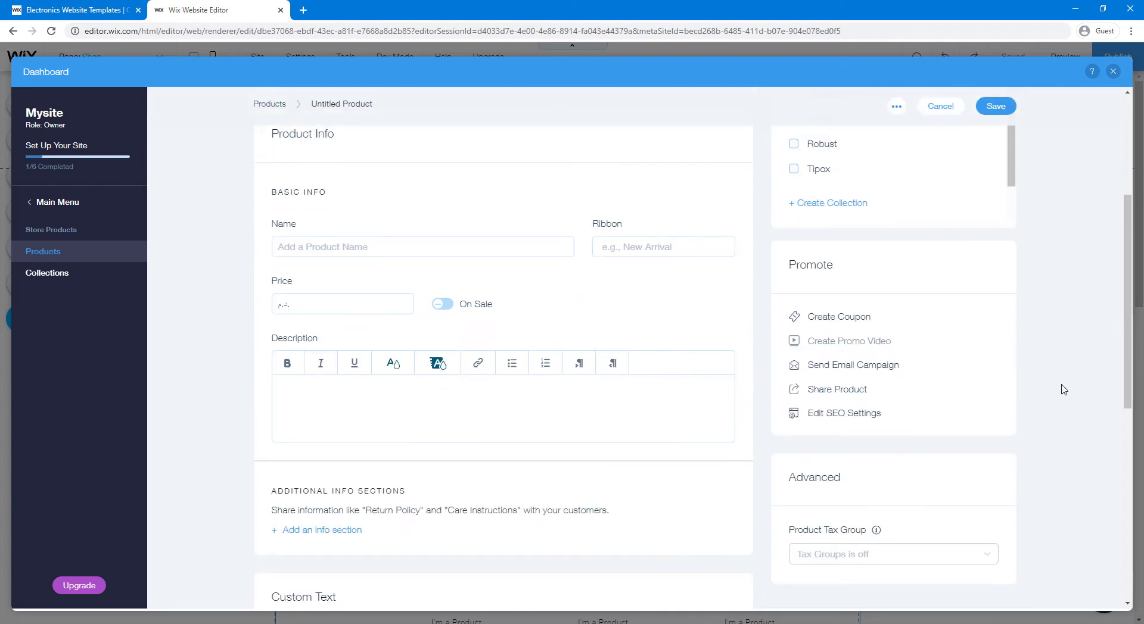
scroll(1060, 389, up, 4)
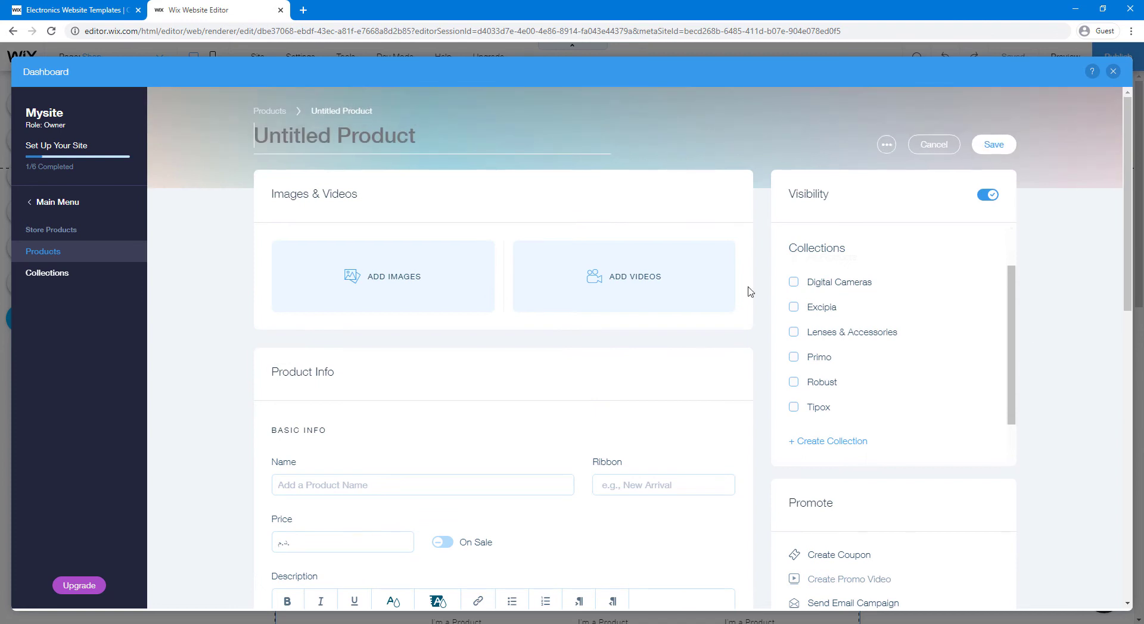
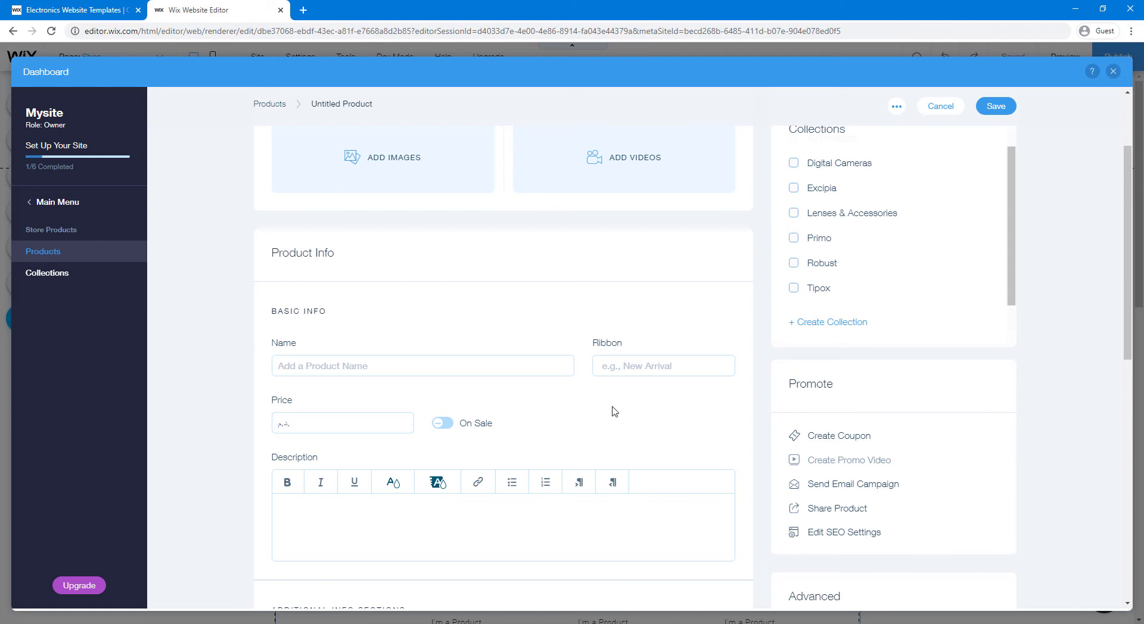
scroll(614, 411, up, 2)
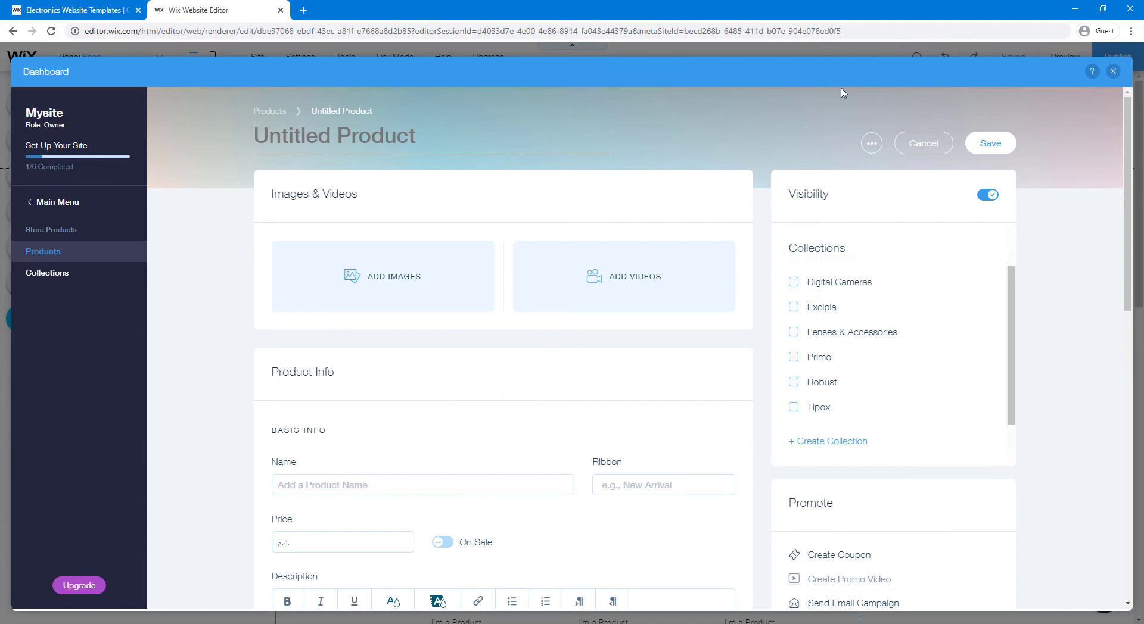
click(924, 144)
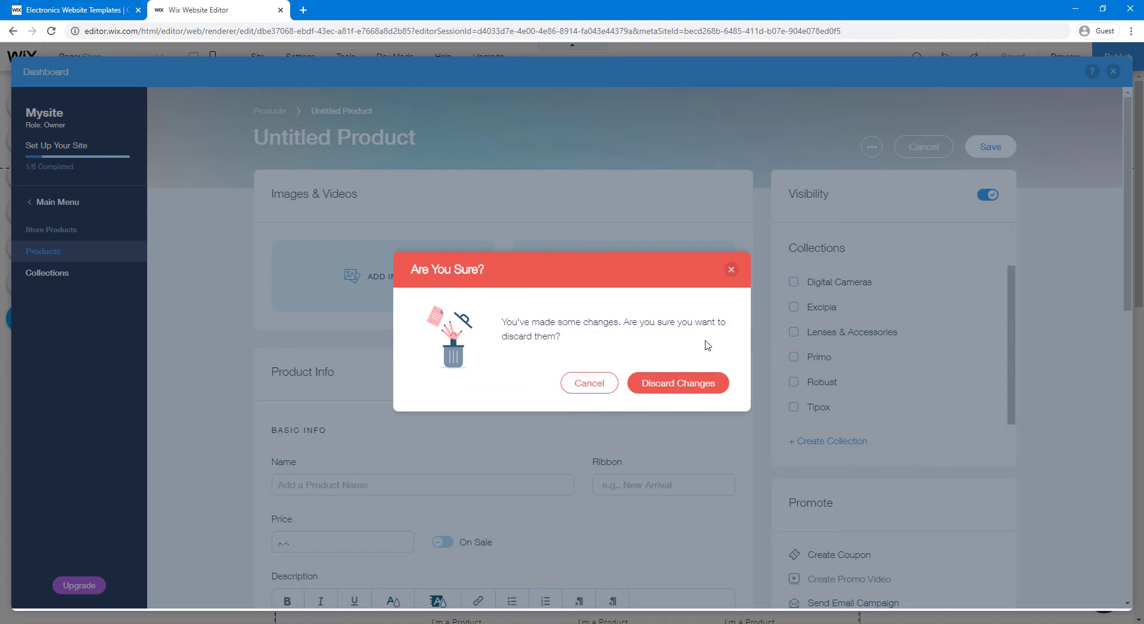
click(676, 383)
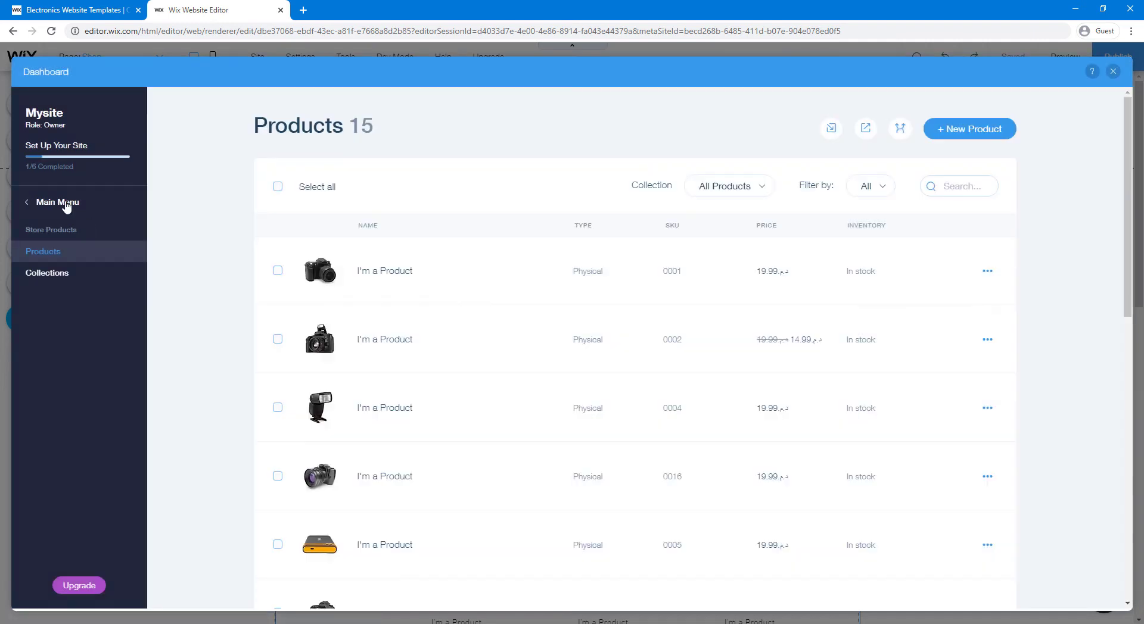
In the site's General Info settings, set the regional settings to English - United States.
click(62, 202)
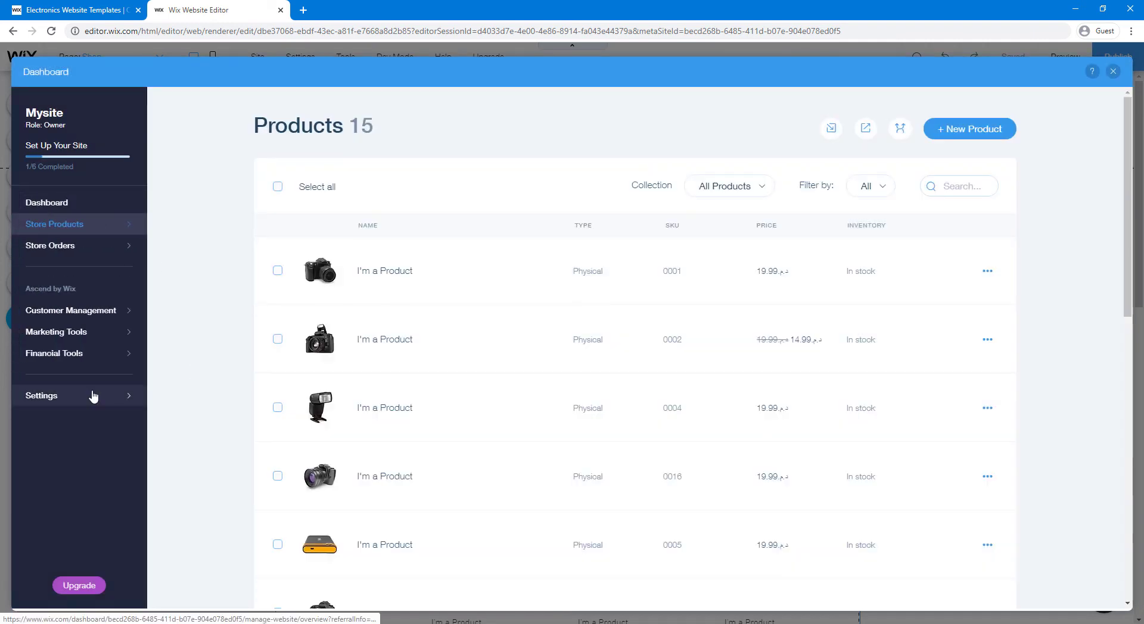
click(93, 397)
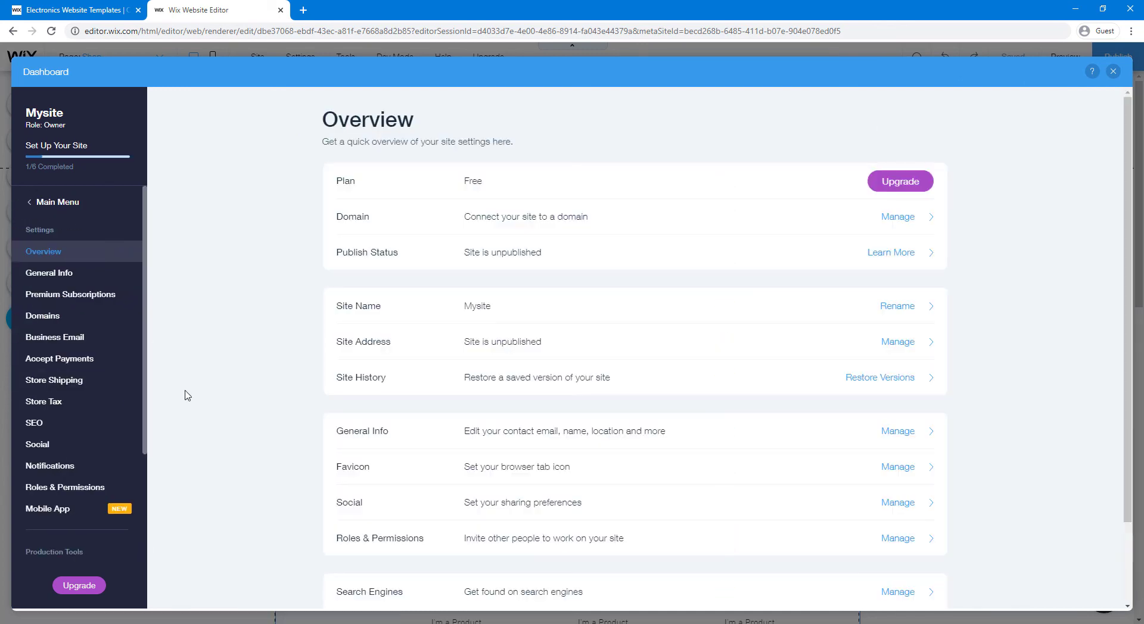
click(64, 274)
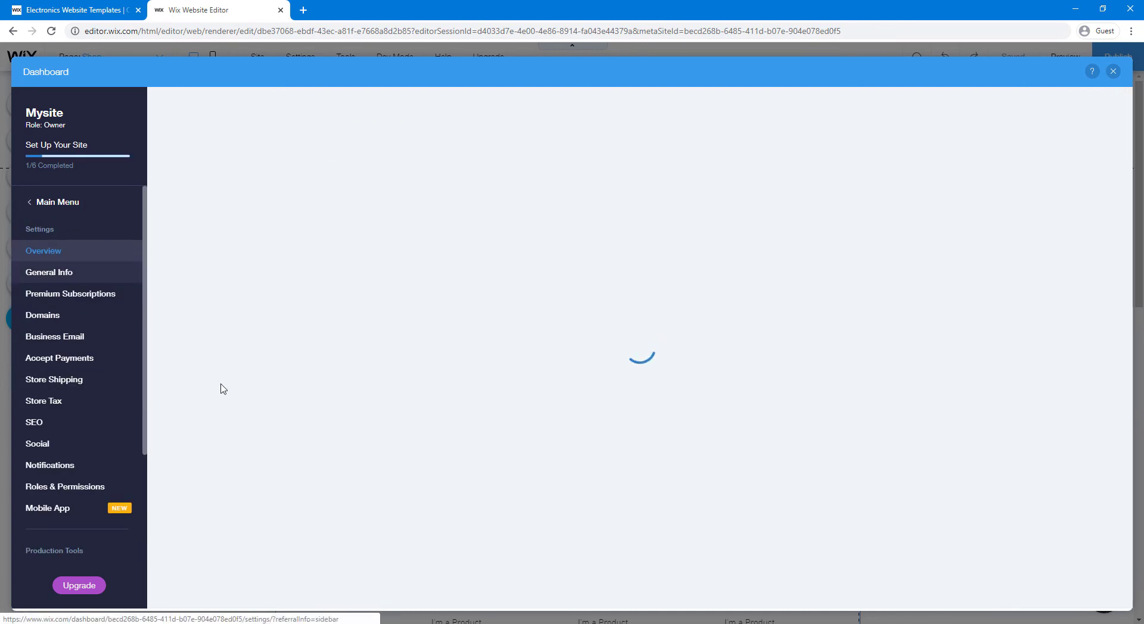
scroll(219, 390, down, 9)
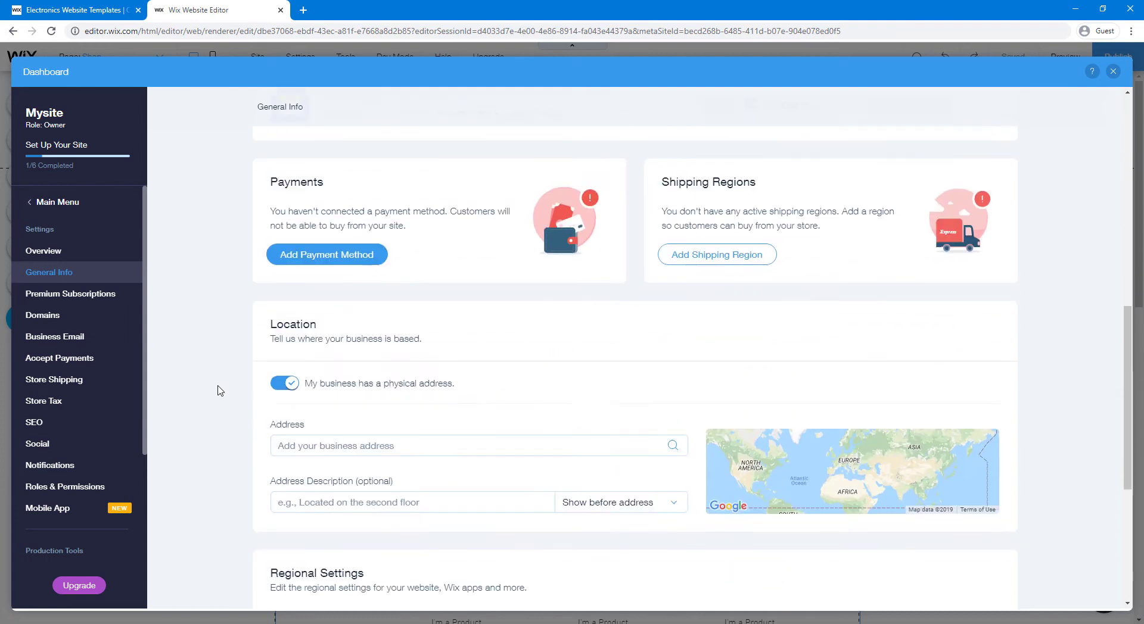
scroll(220, 390, down, 4)
scroll(220, 391, down, 2)
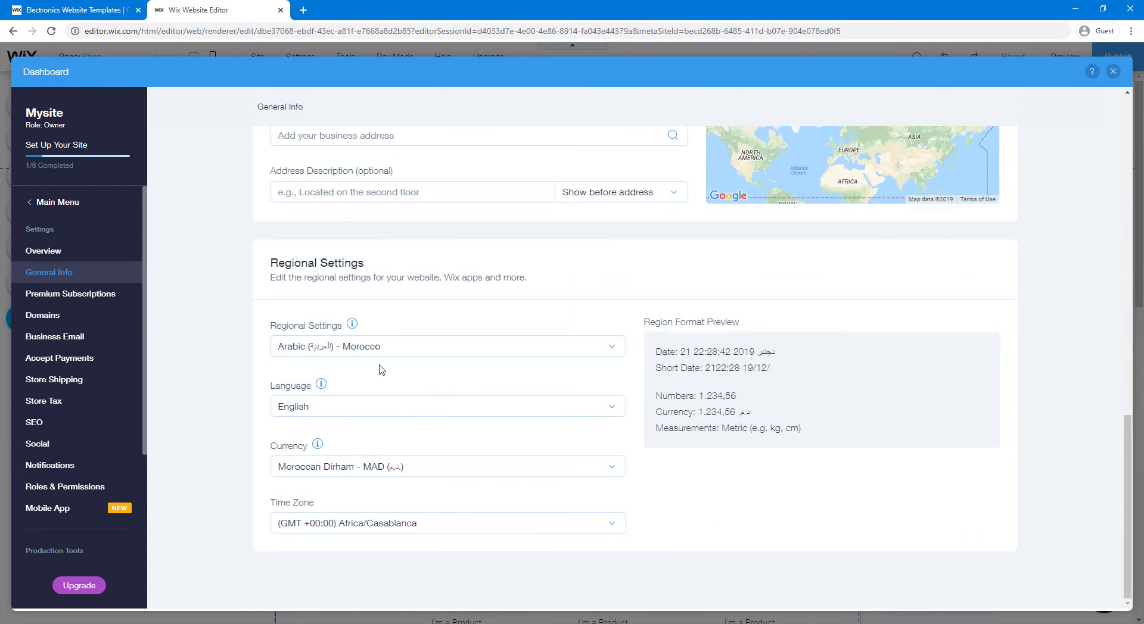
click(401, 349)
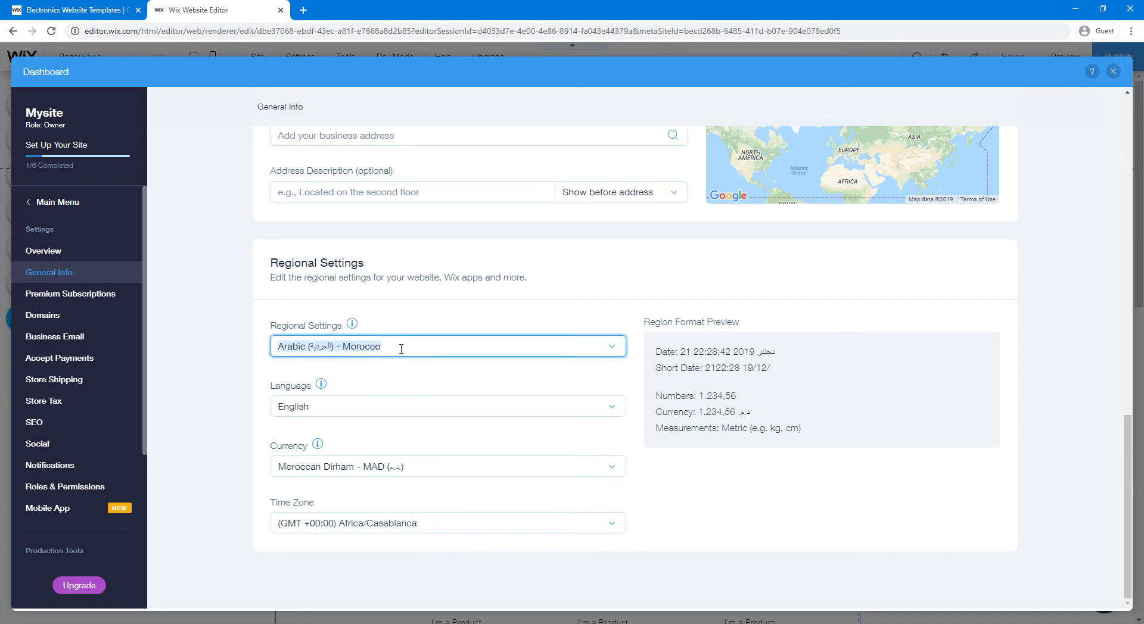
text(Uni)
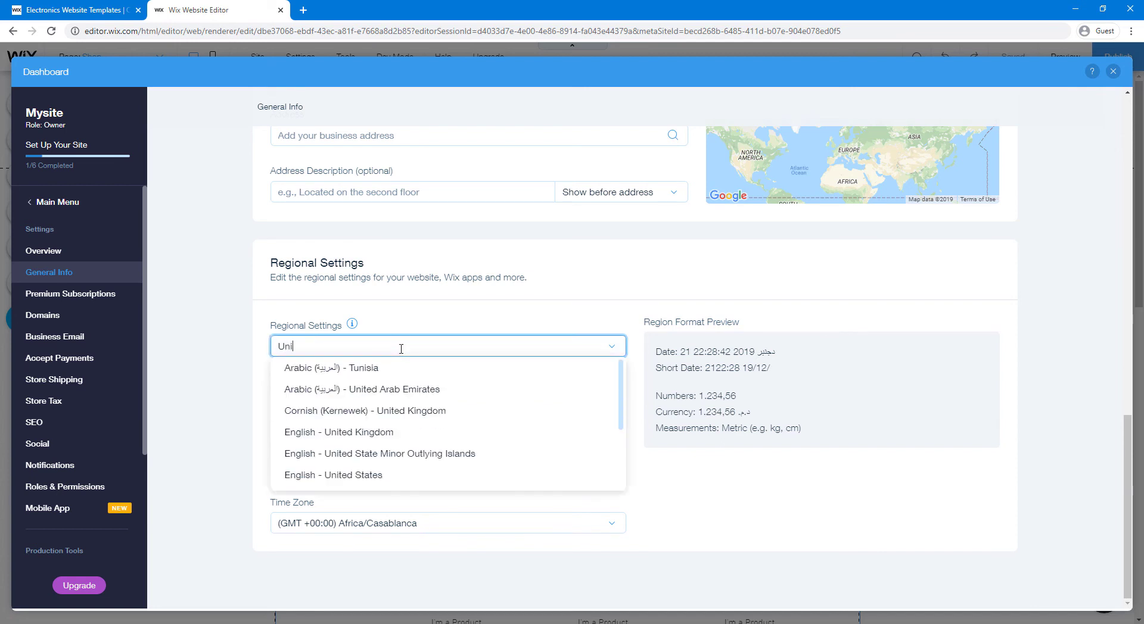
click(333, 474)
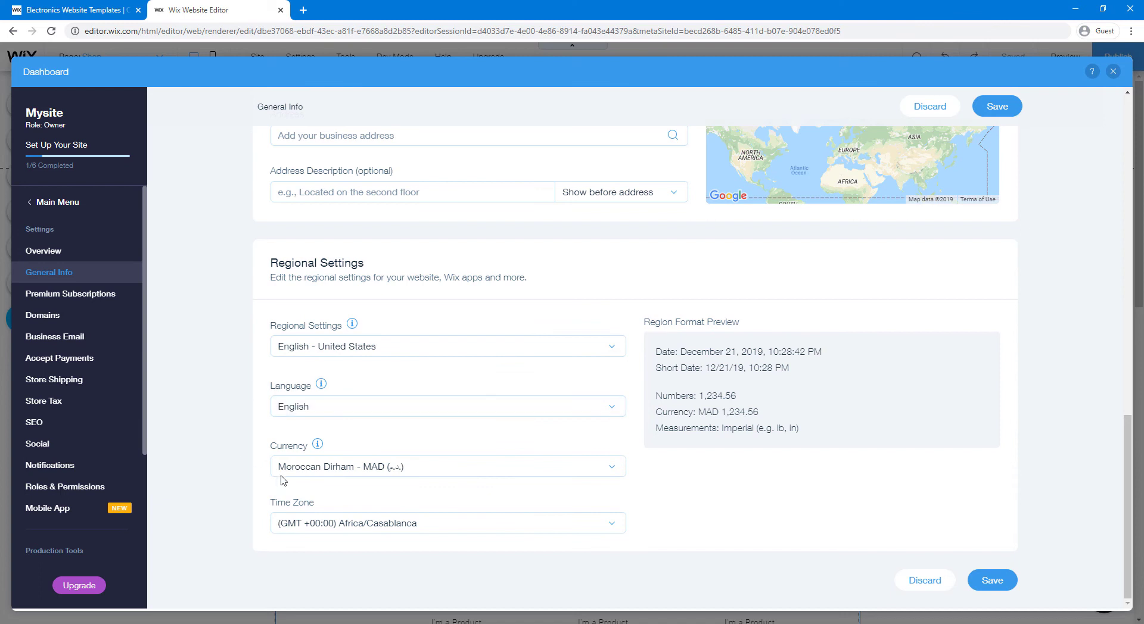
Set the site currency to Euro - EUR (€) in the regional settings.
click(373, 467)
text(Eu)
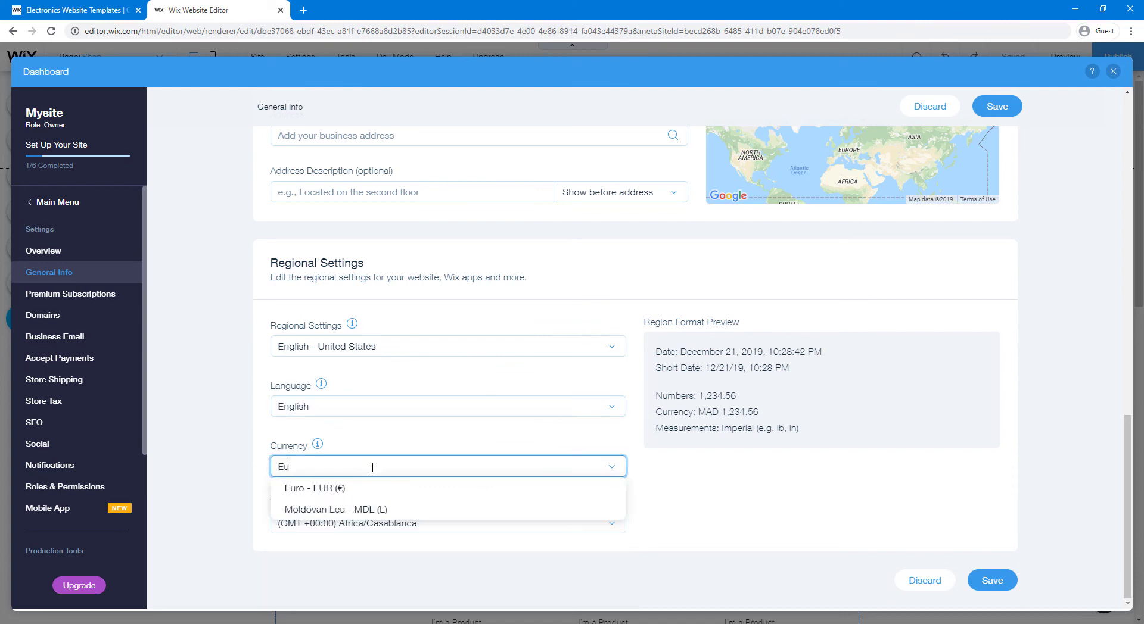
click(377, 489)
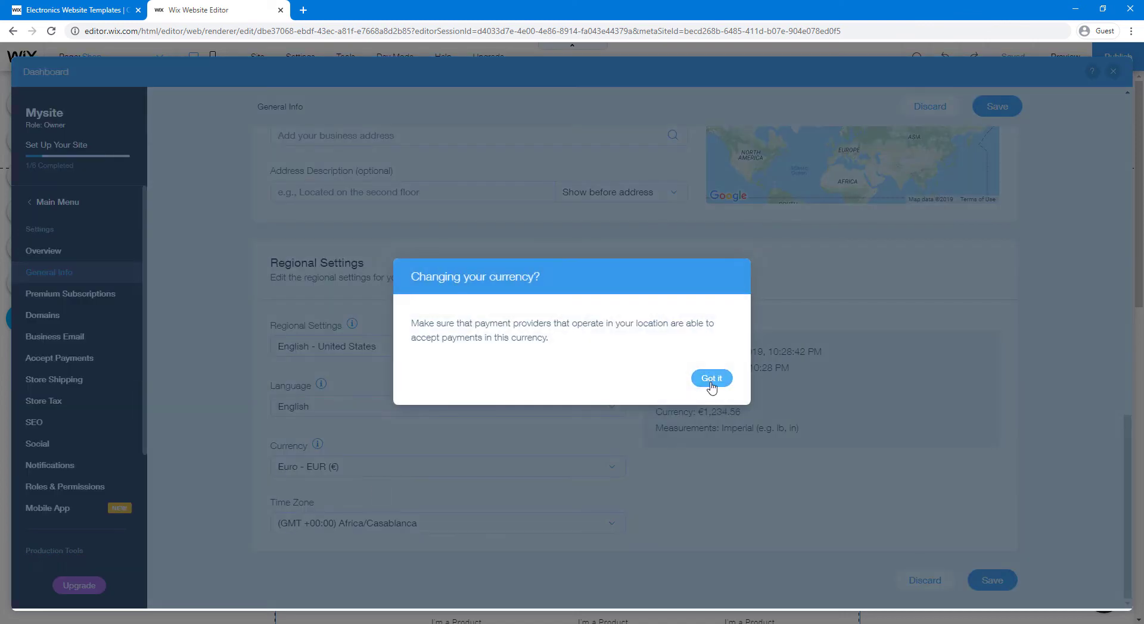
Set the time zone to (GMT +00:00) Europe/London and the regional settings to English - United Kingdom.
click(641, 495)
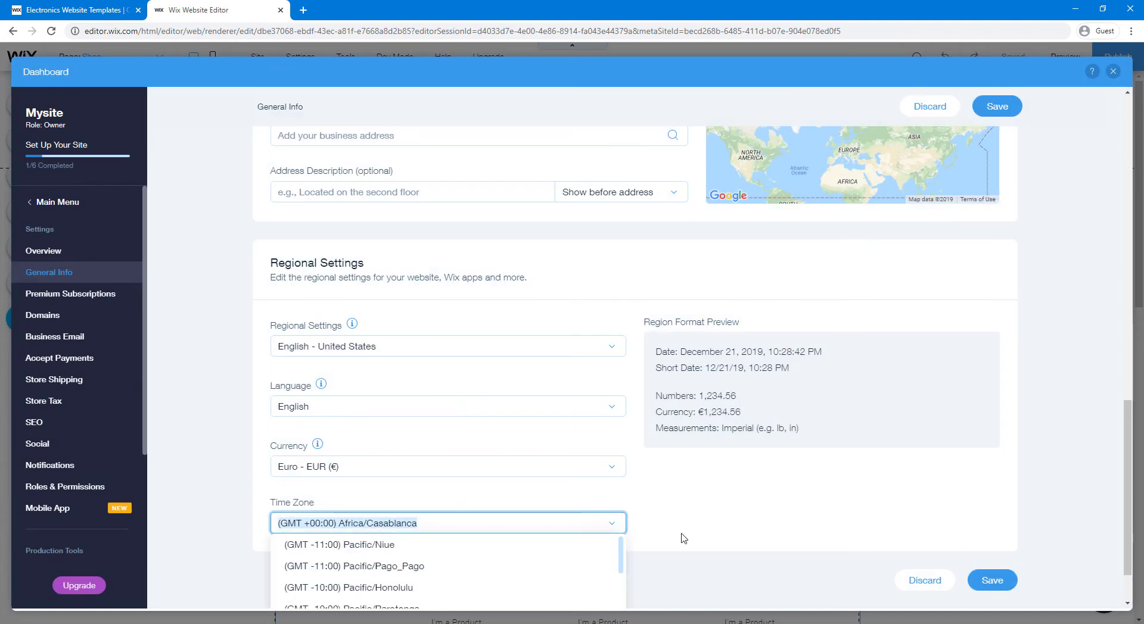
key(BackSpace)
text(london)
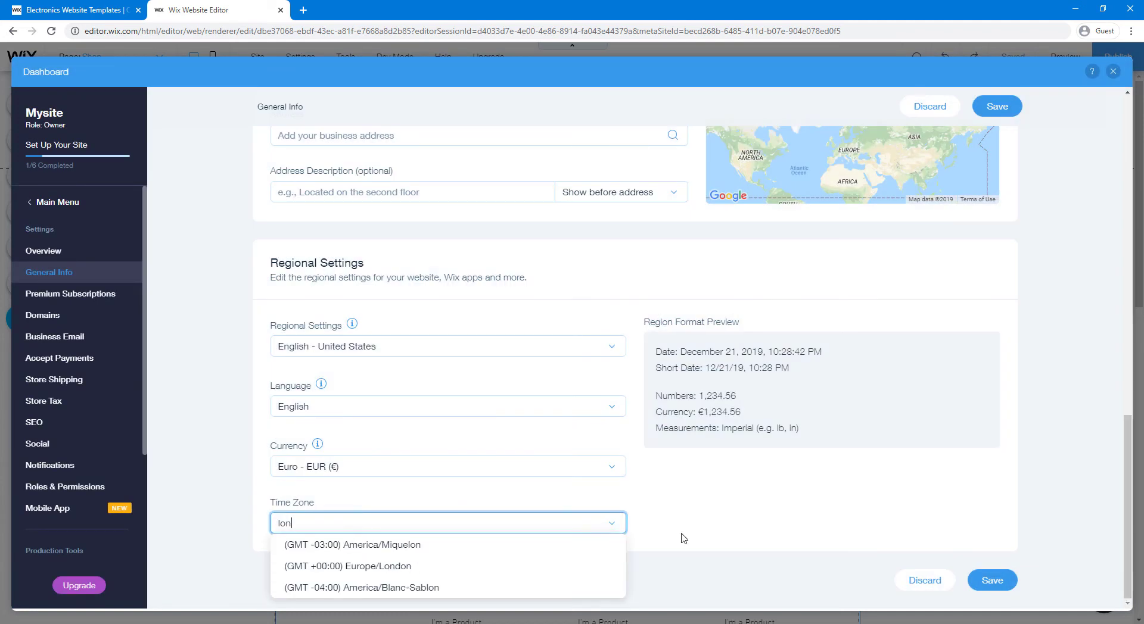
click(536, 550)
click(397, 351)
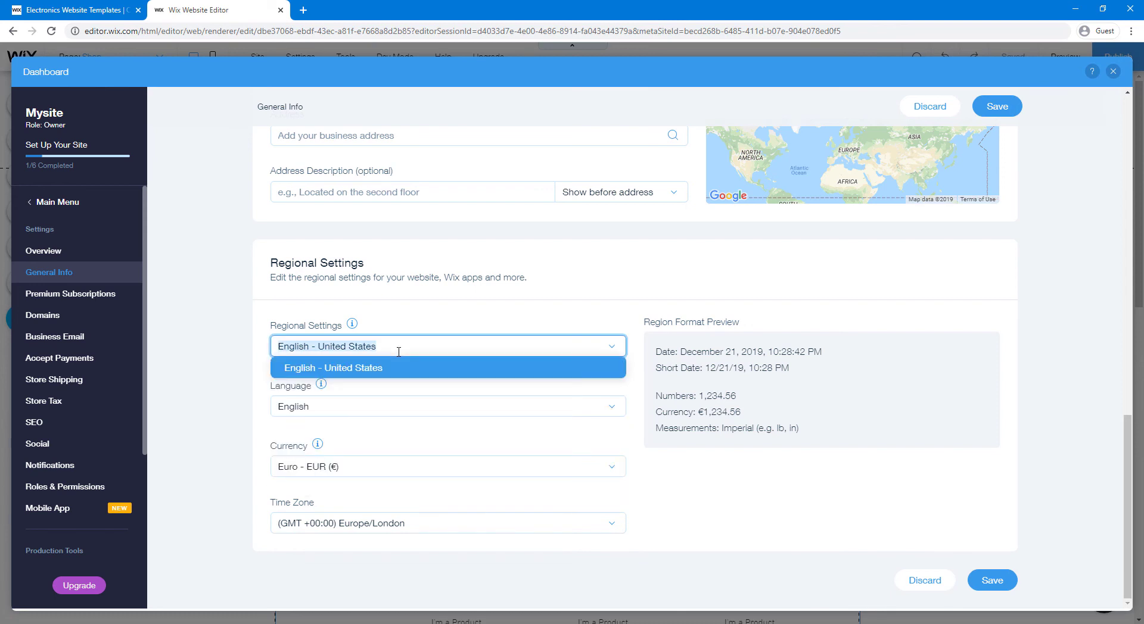
text(Unite)
click(411, 410)
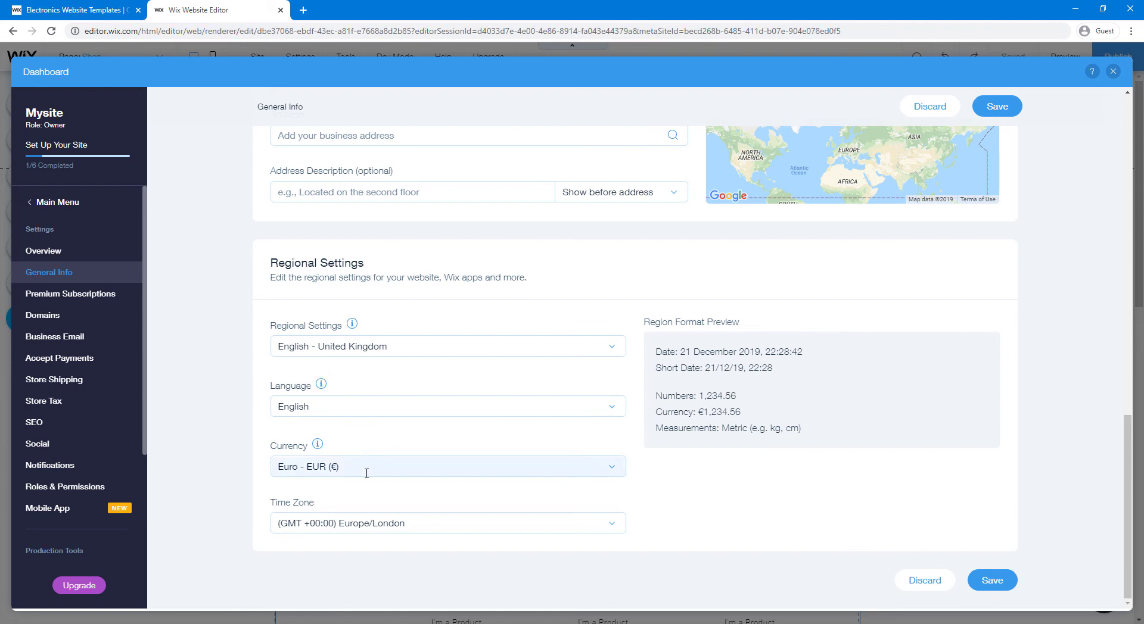
Set the currency to Pound Sterling - GBP (£), save the general info, and close the dashboard and Store Manager.
click(384, 470)
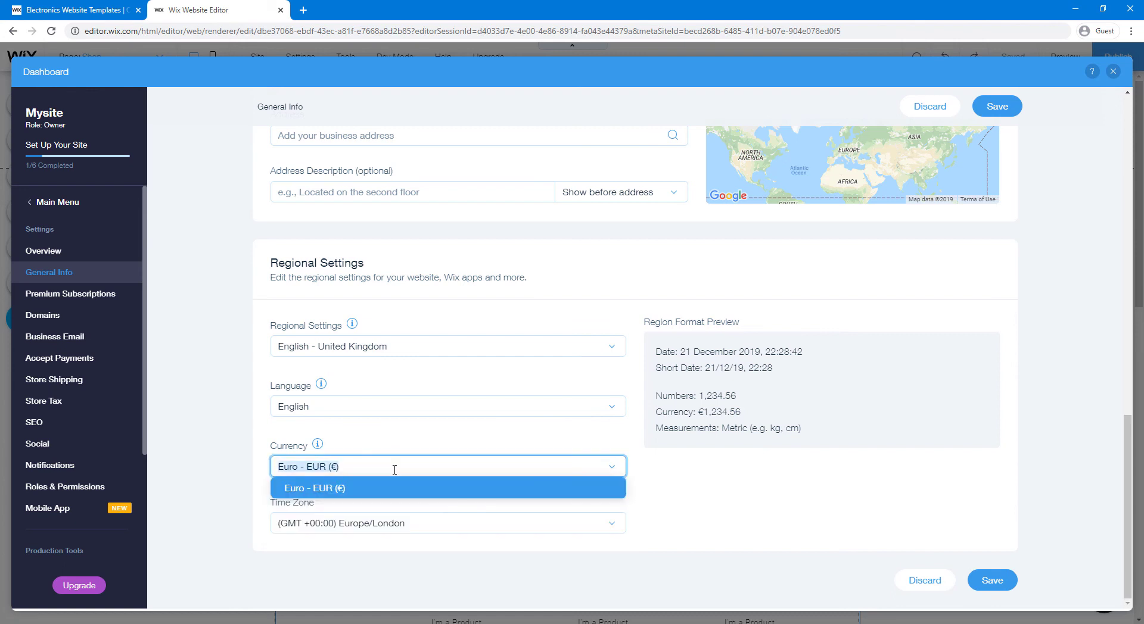
text(pou)
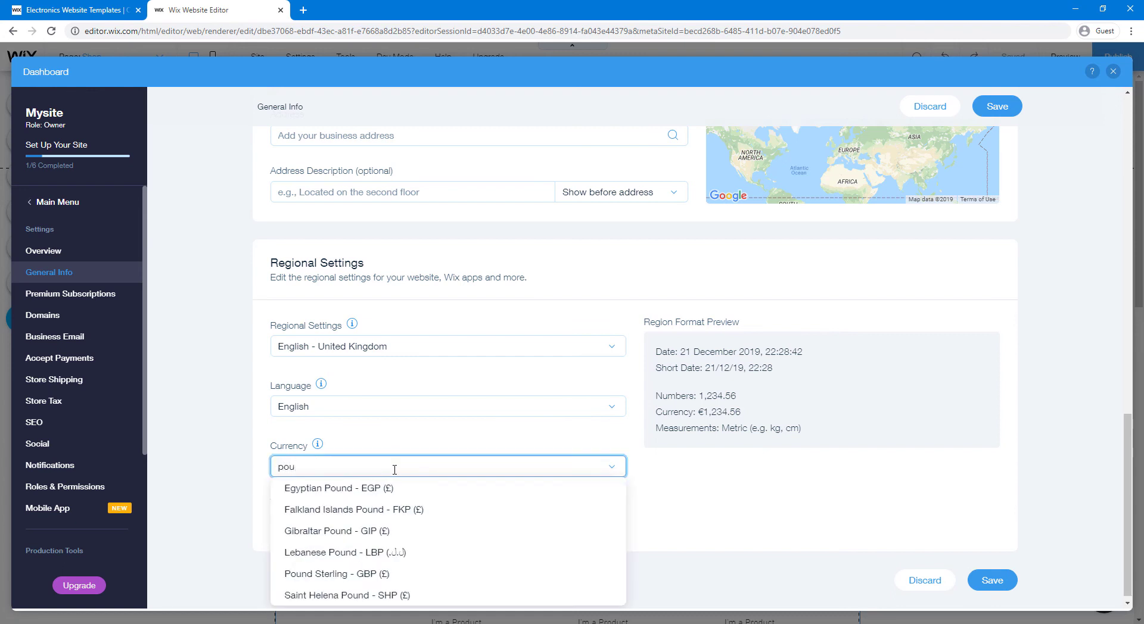
click(384, 575)
click(704, 379)
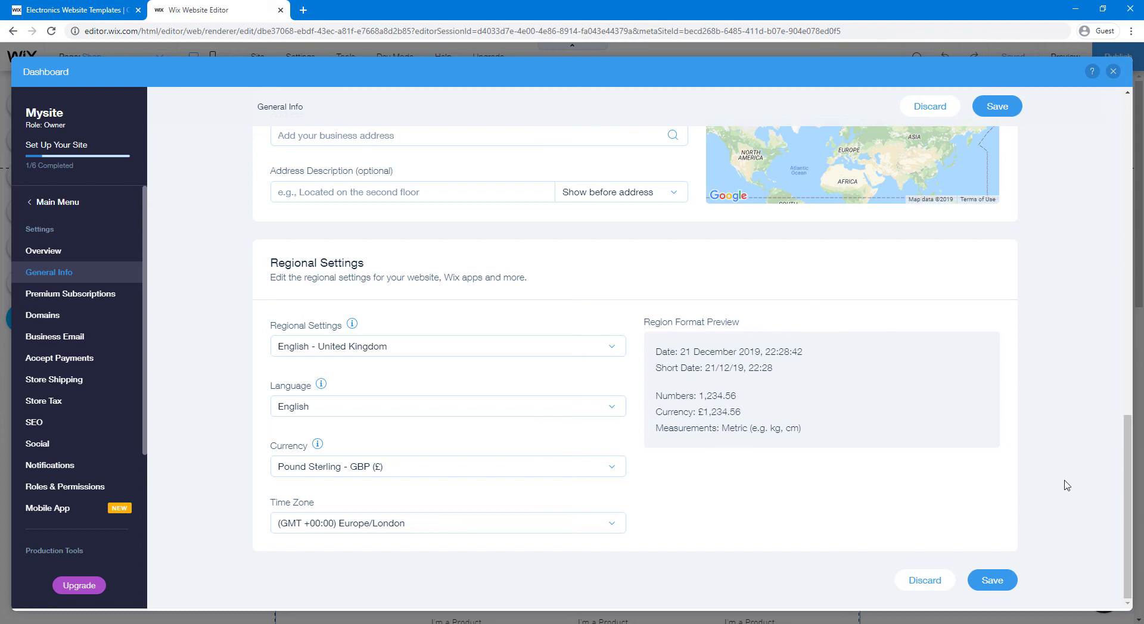
click(991, 580)
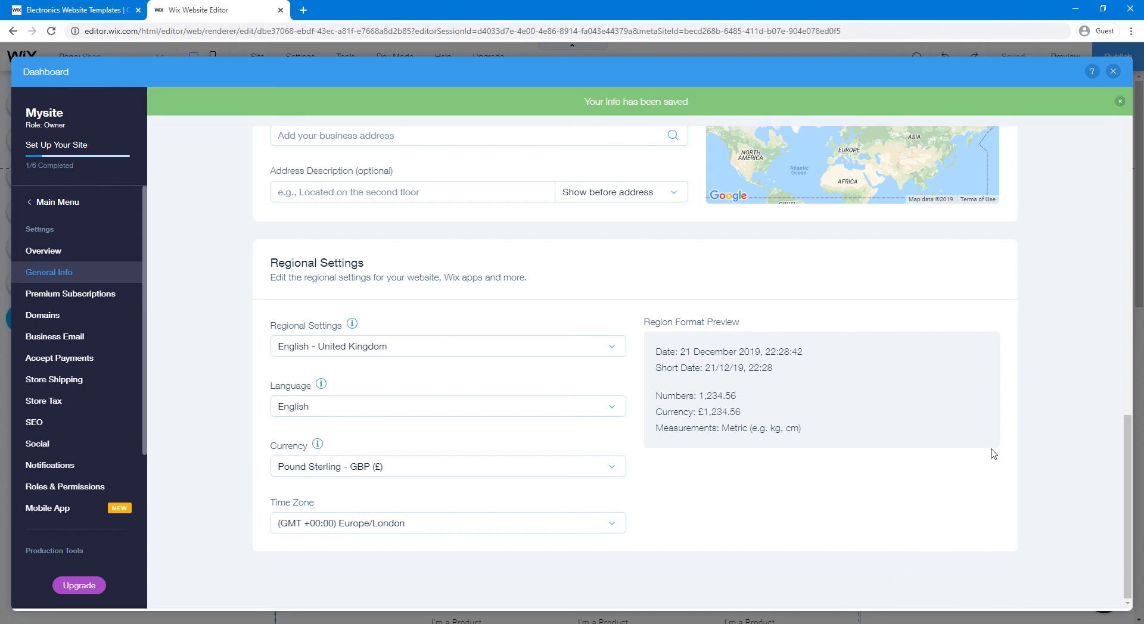
click(1113, 72)
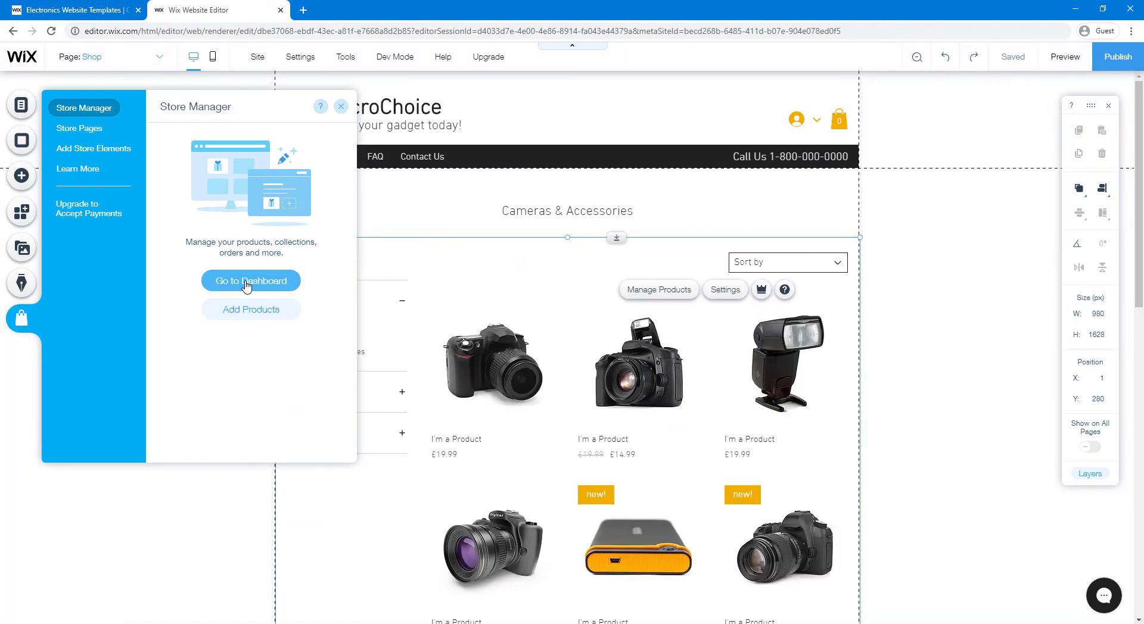
click(340, 108)
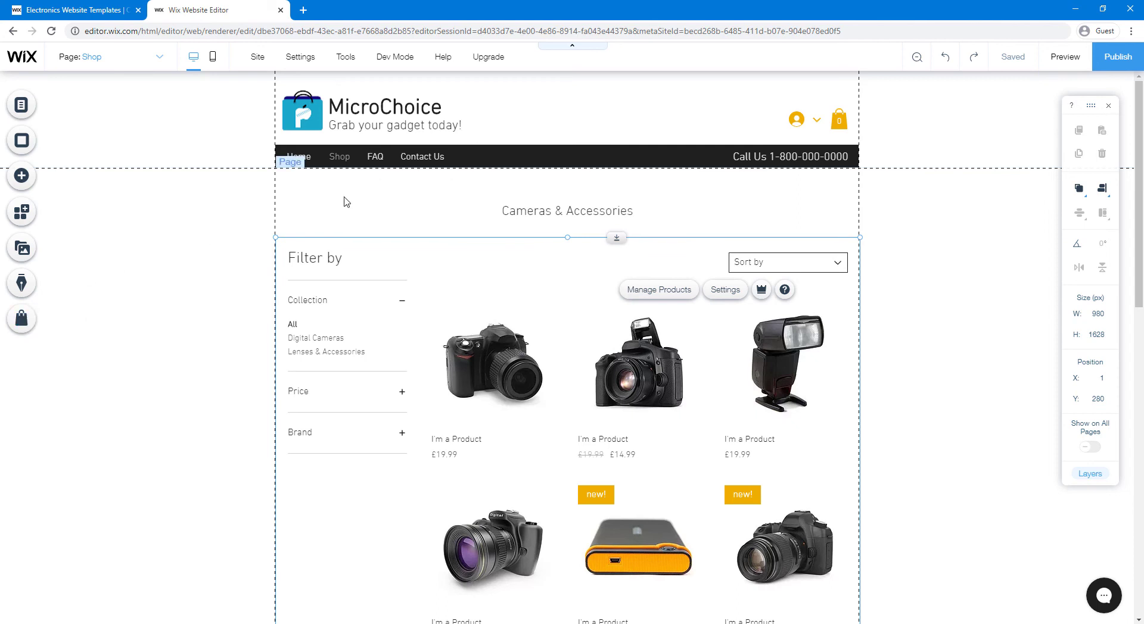
Preview the Shop page in desktop and mobile view, check the mobile layout down to the footer, and return to the editor.
click(1065, 58)
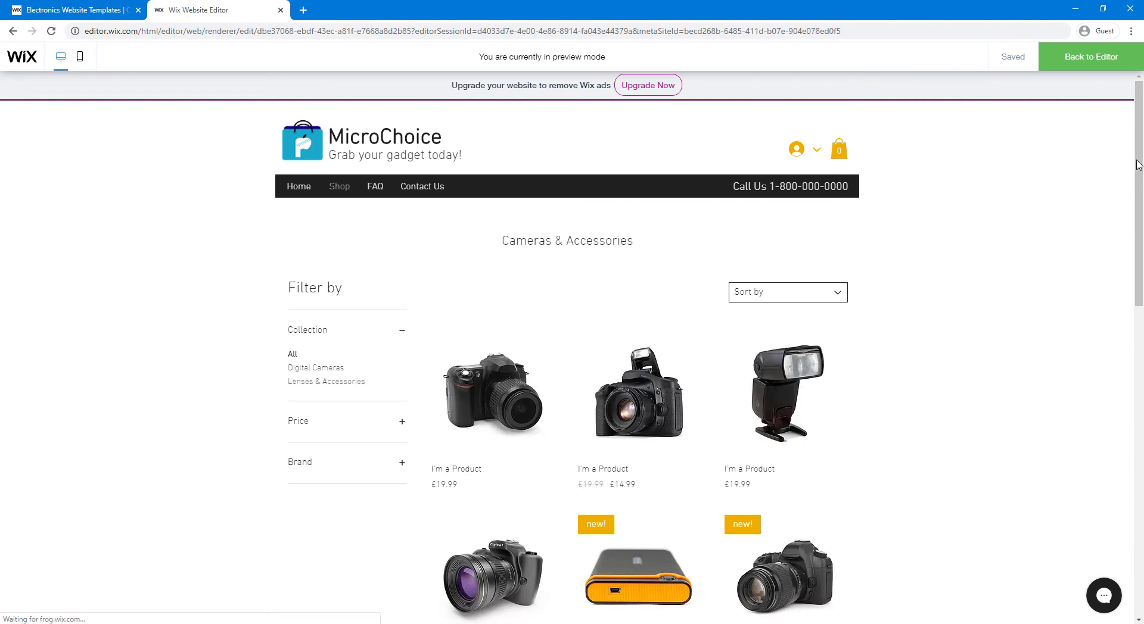
drag(1138, 165, 543, 169)
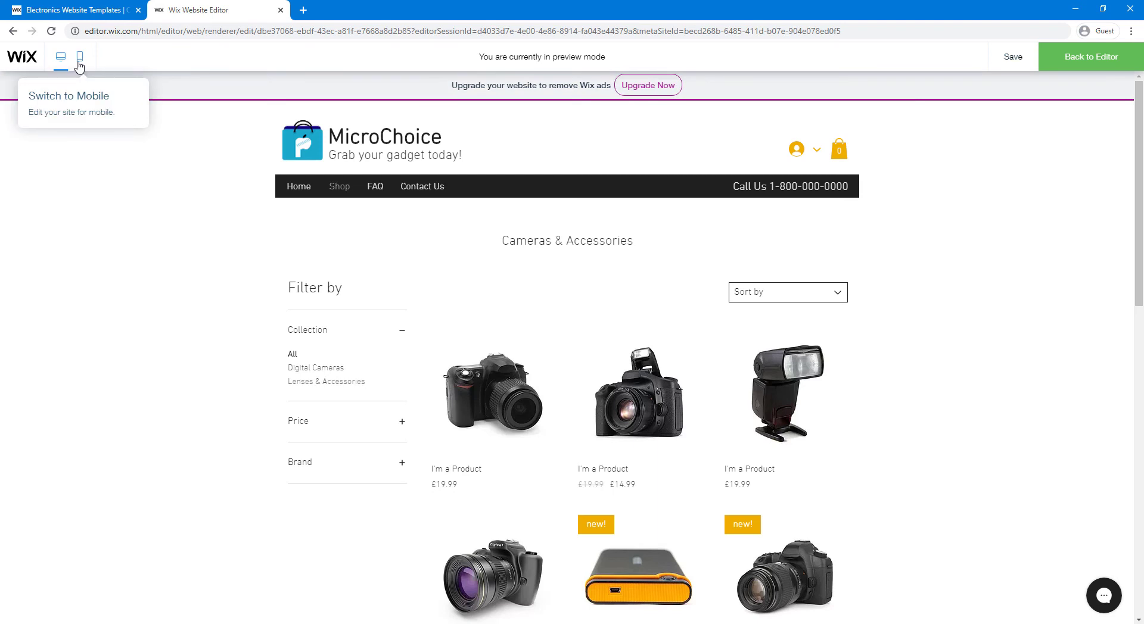
click(78, 60)
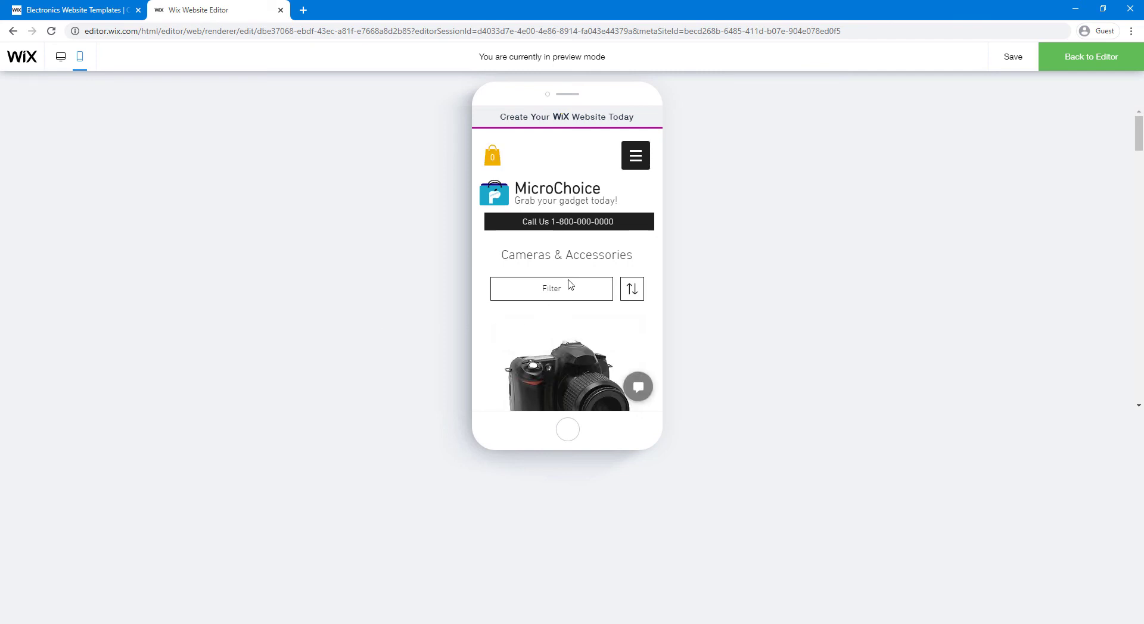
scroll(573, 251, down, 10)
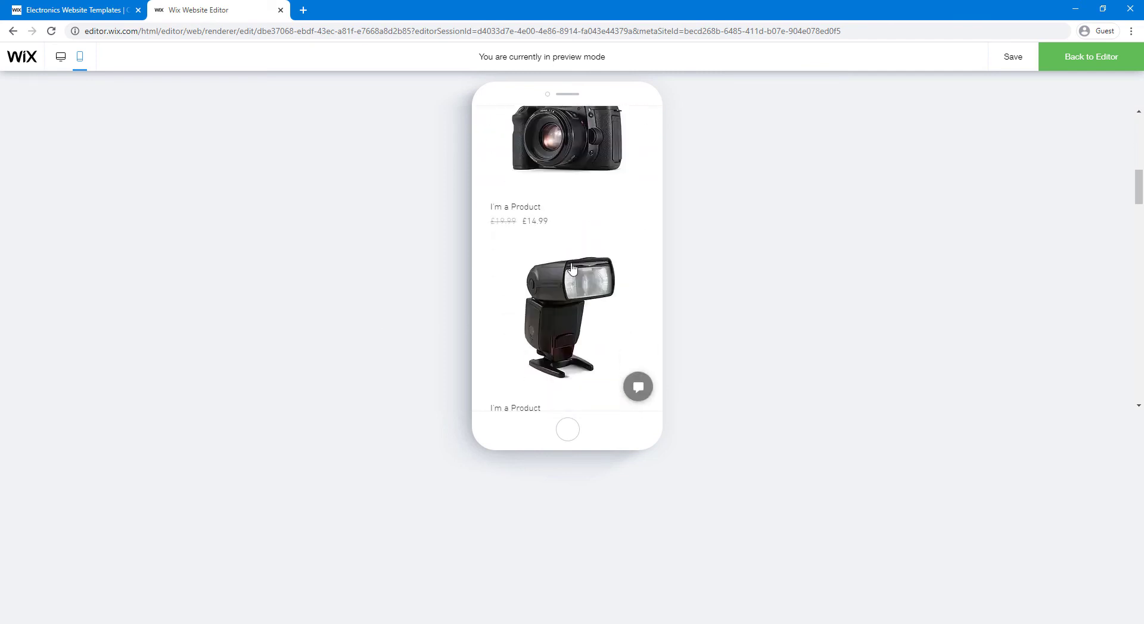
scroll(573, 269, down, 10)
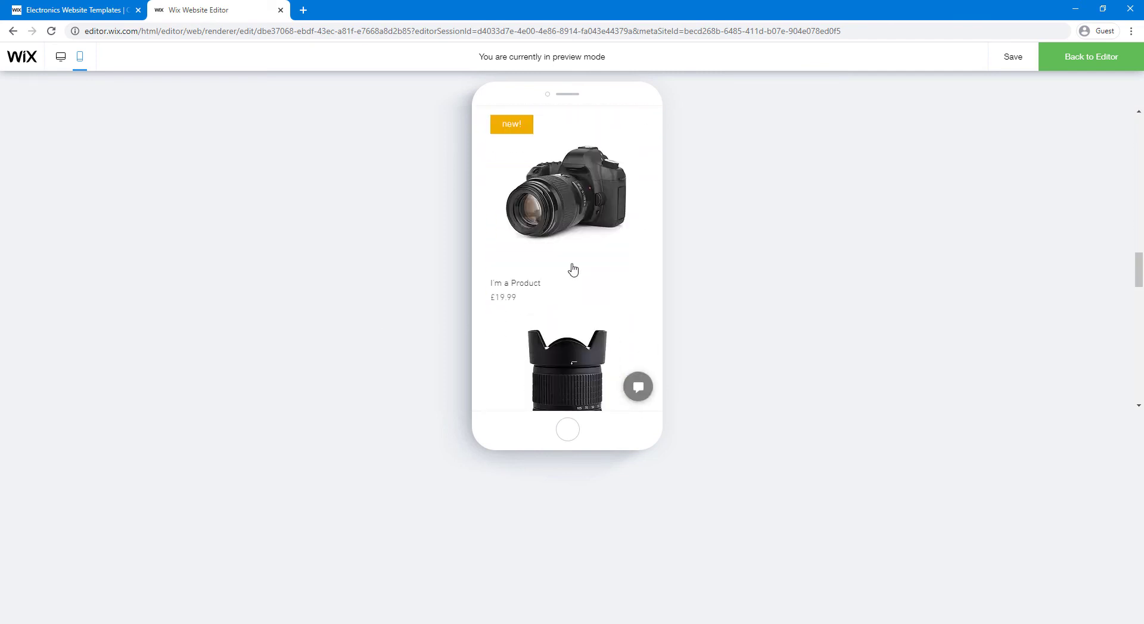
scroll(572, 324, down, 10)
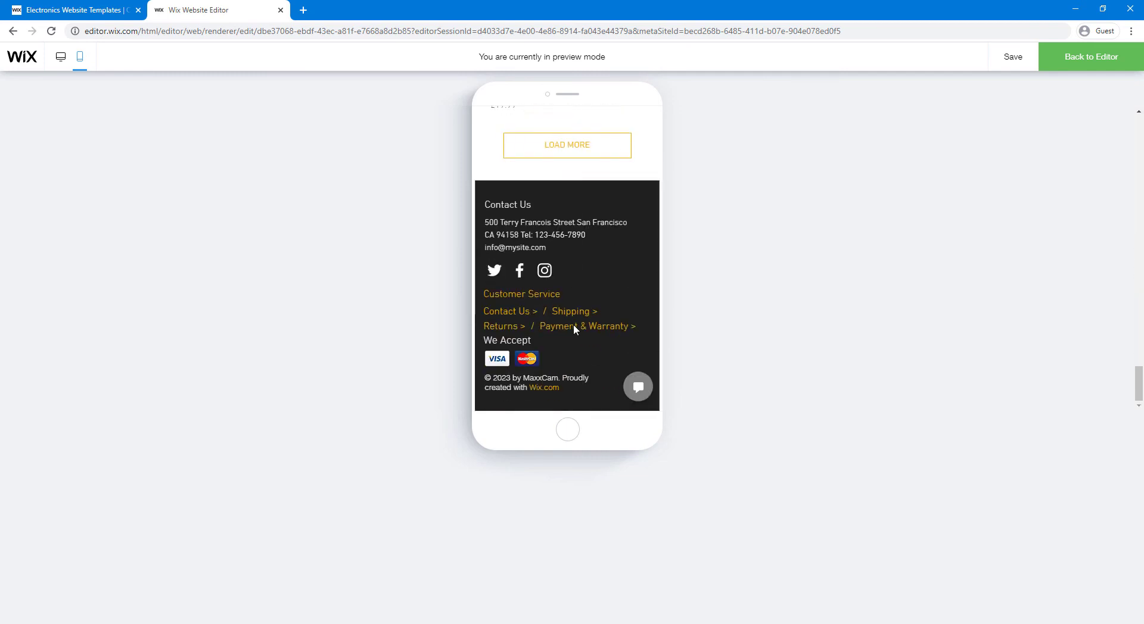
click(573, 324)
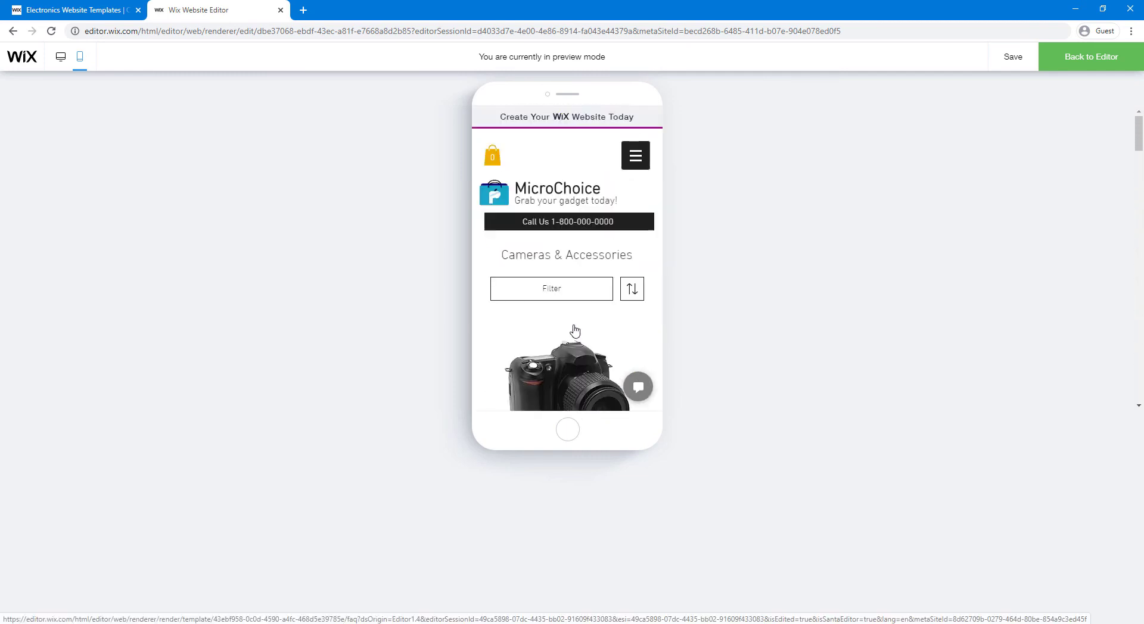
click(1086, 66)
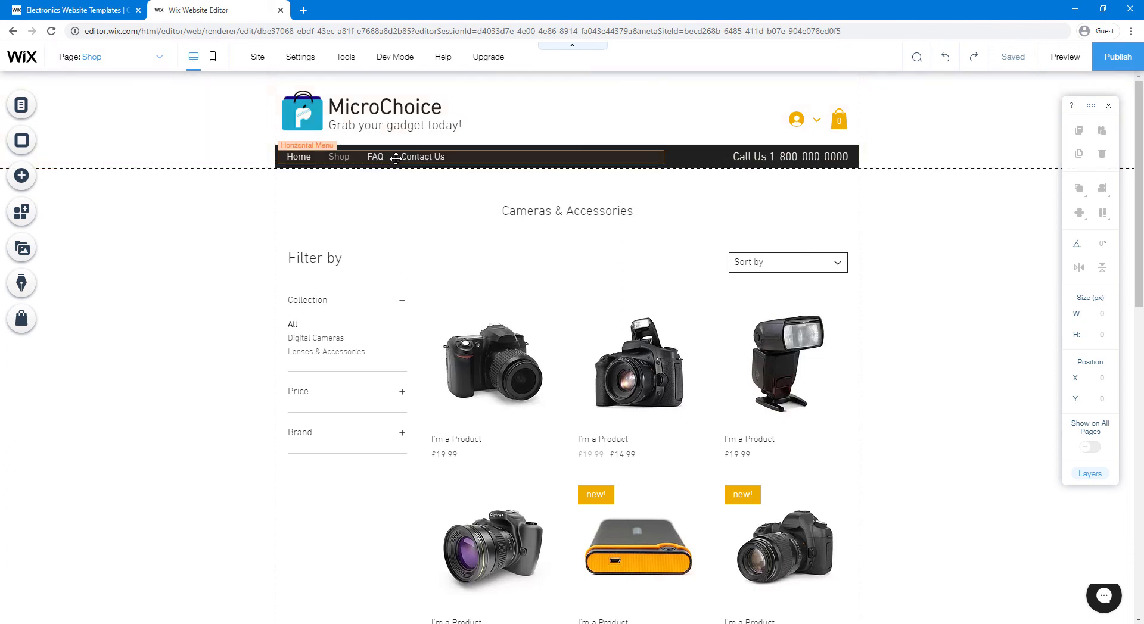
Look through the site's Product Page, My Account and Cart Page in the editor, and return to the Home page.
click(164, 59)
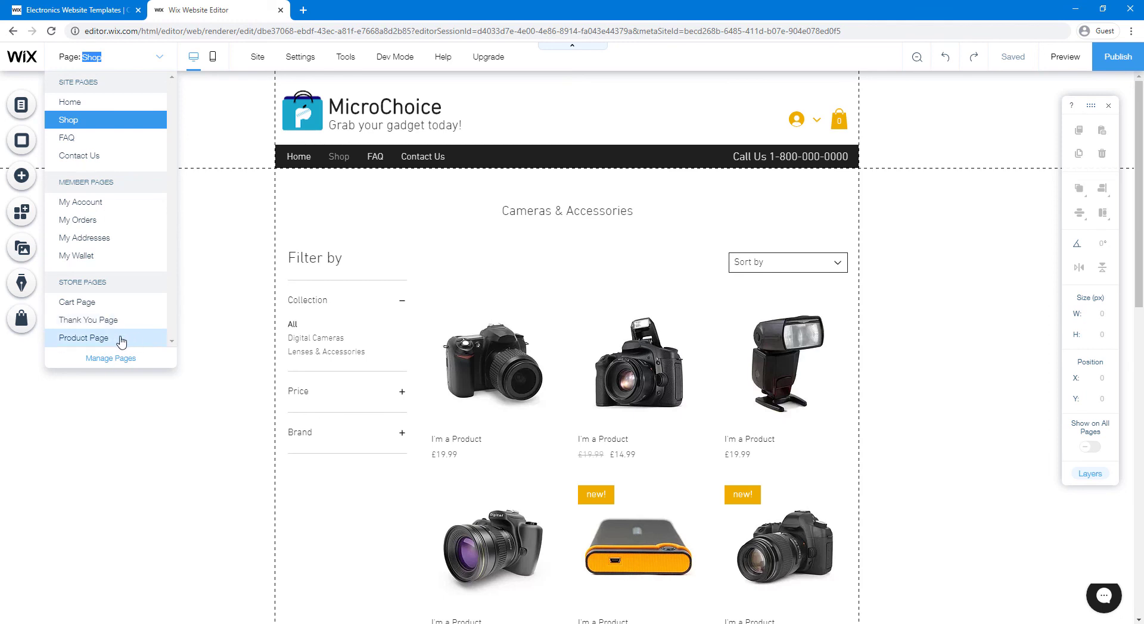
click(83, 338)
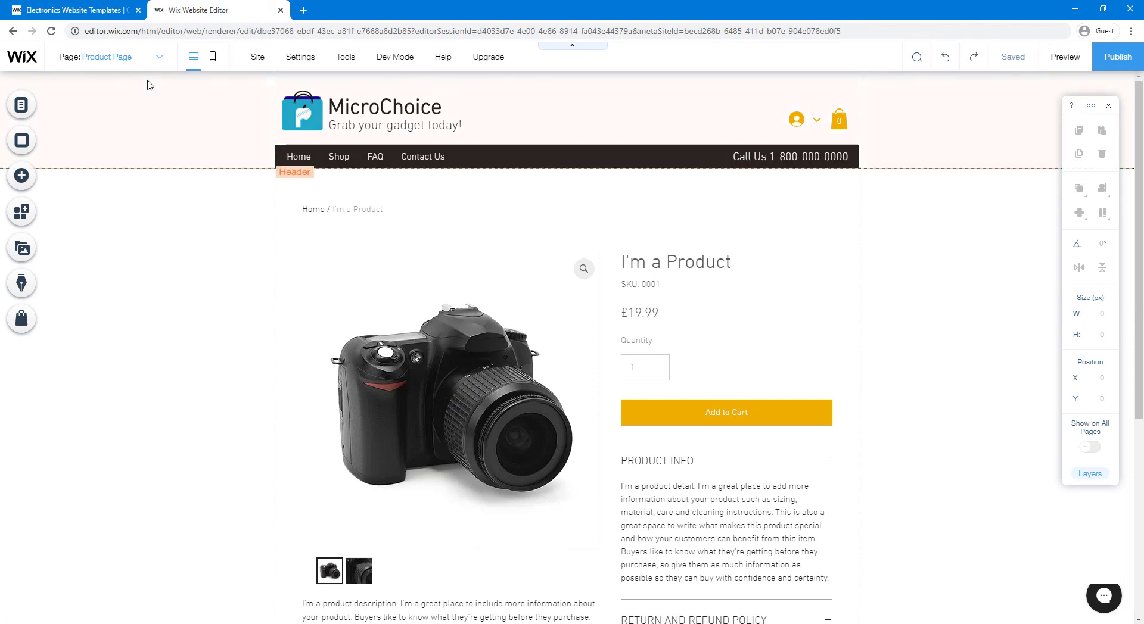
click(148, 59)
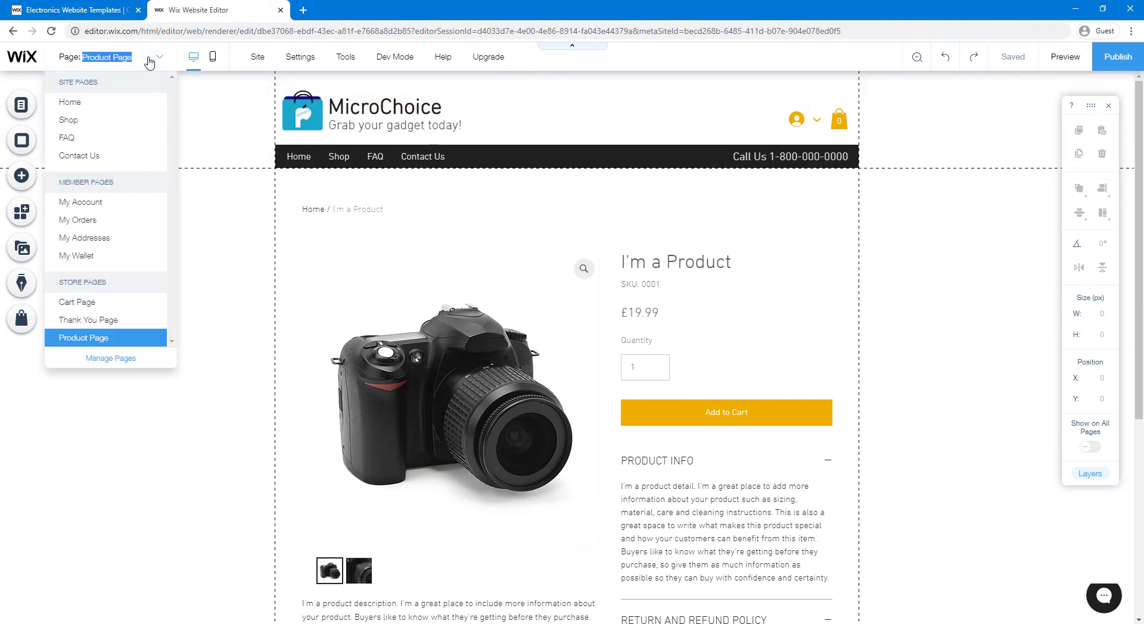
click(104, 203)
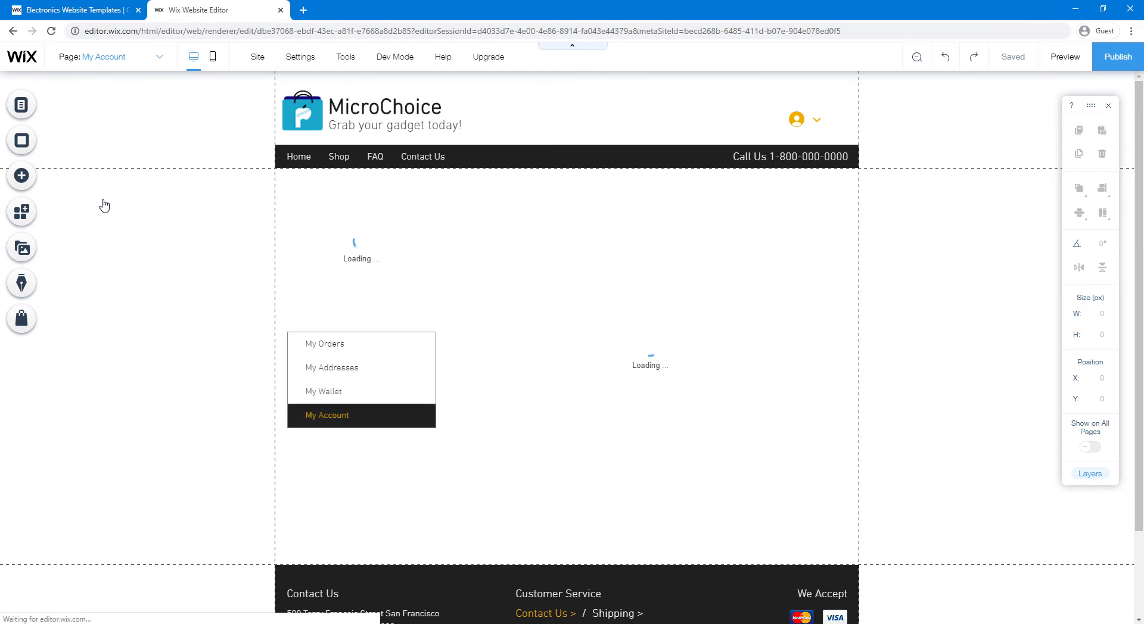
click(128, 56)
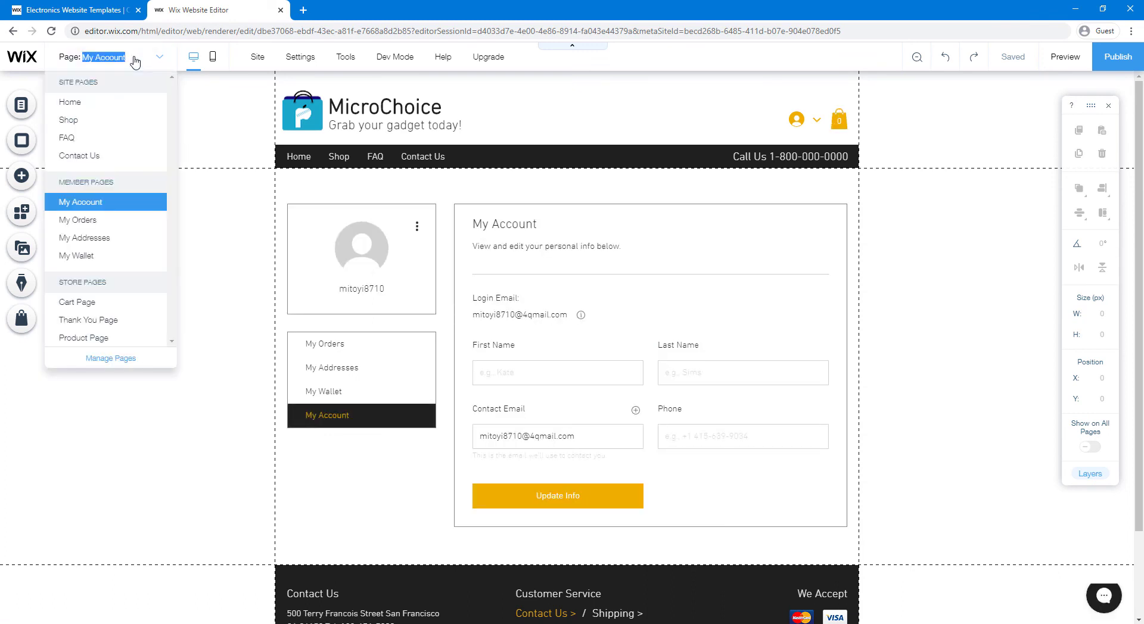
click(152, 304)
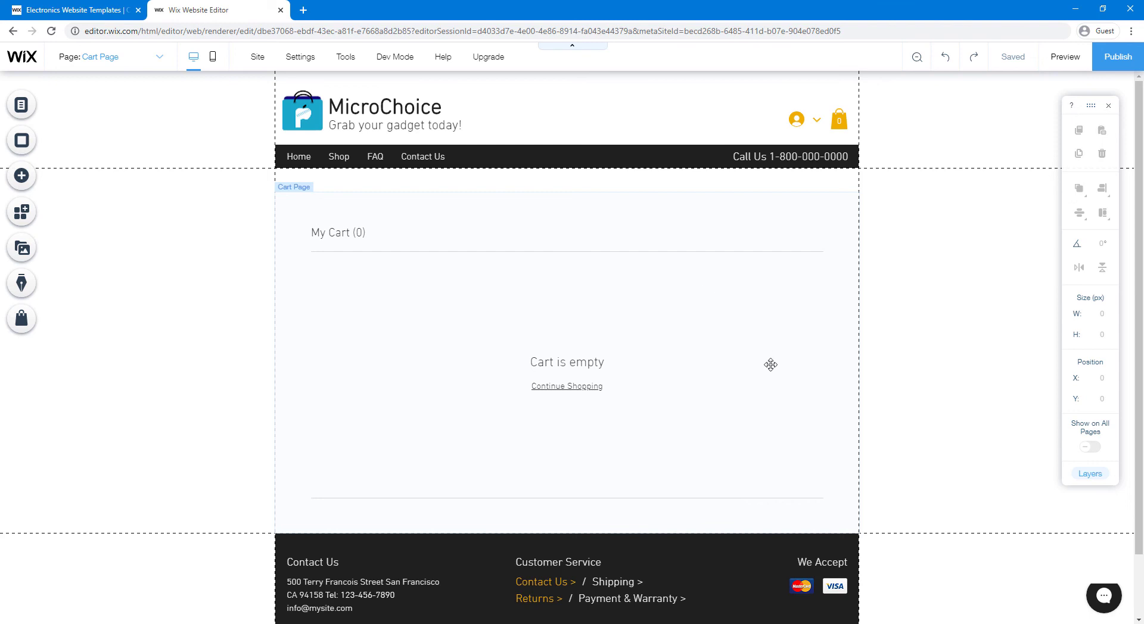
click(141, 58)
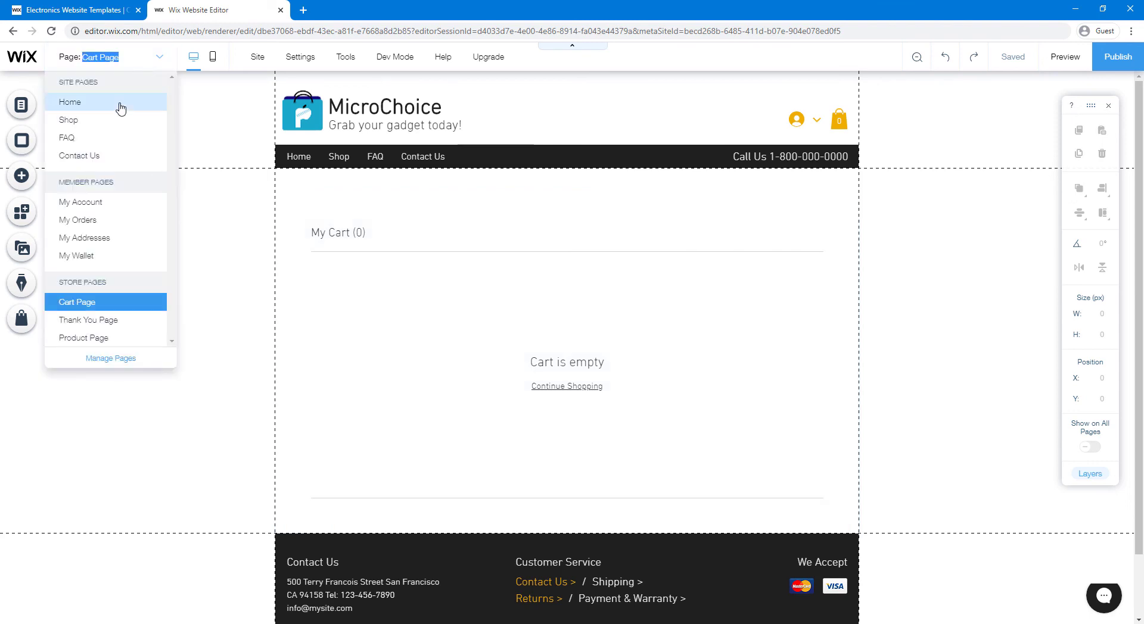
click(66, 102)
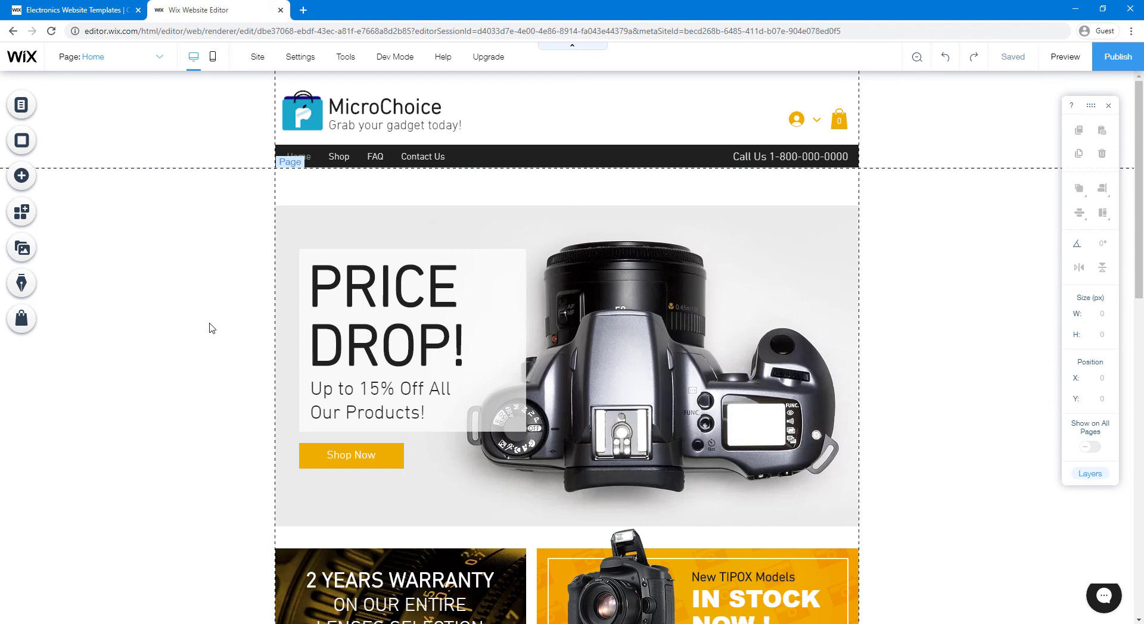
Publish the site and open the live version in a new browser tab.
click(1122, 65)
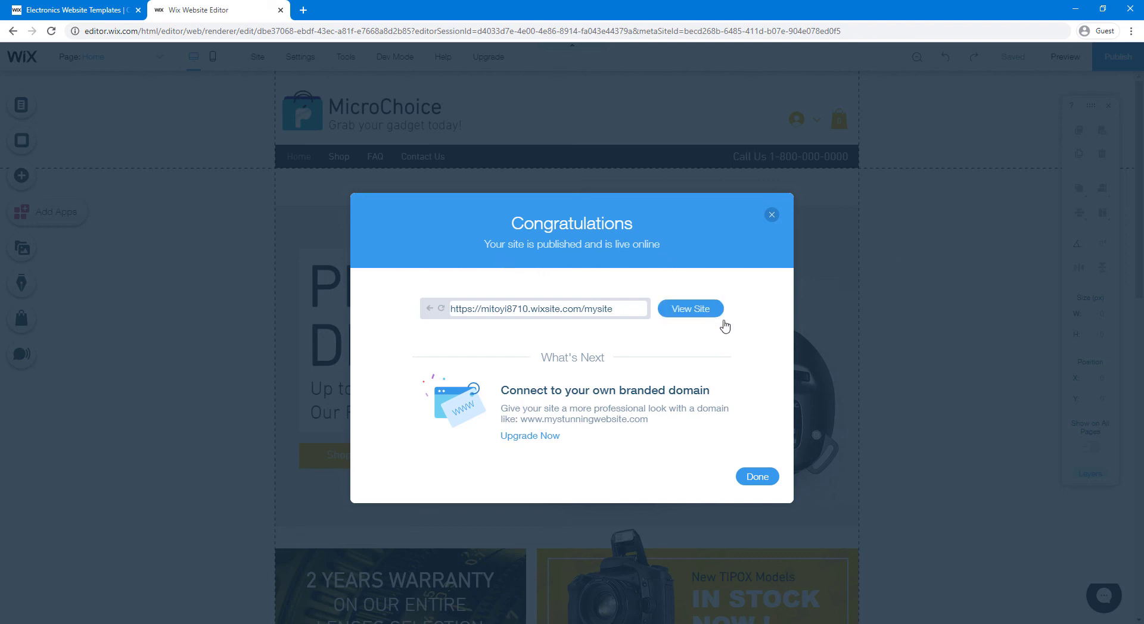
right_click(691, 315)
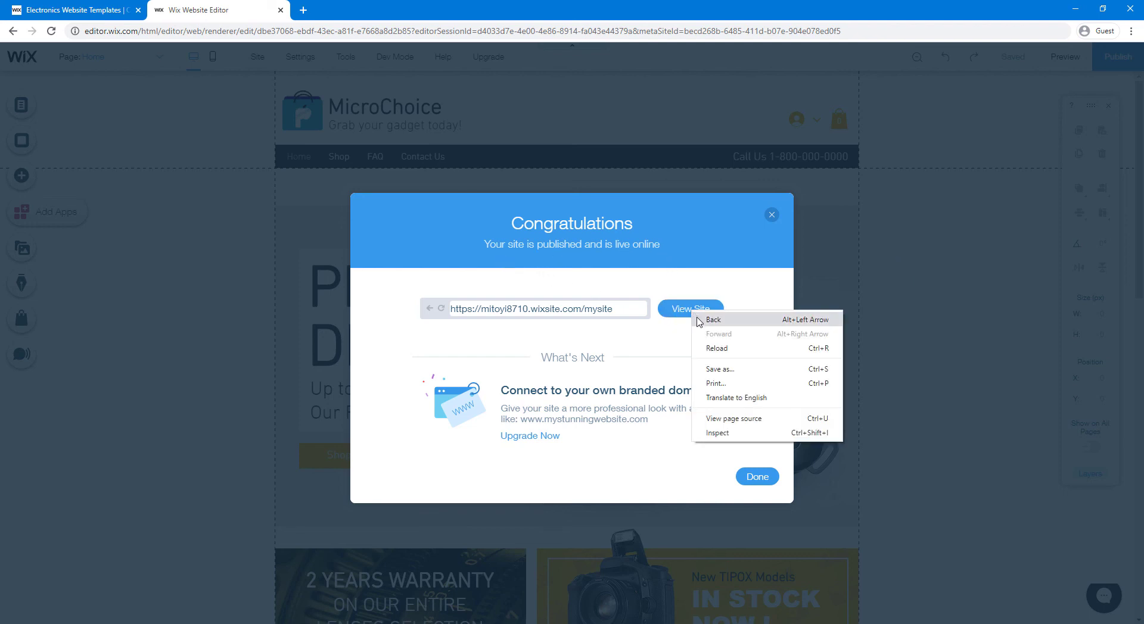
click(680, 318)
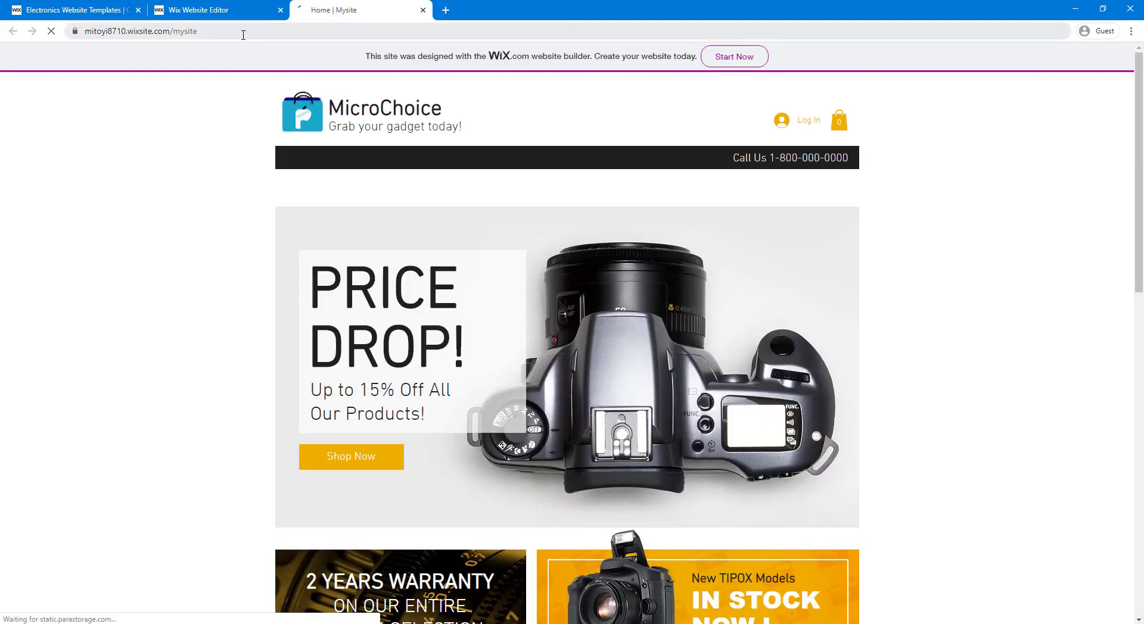
Inspect the published site's wixsite.com/mysite address and look over the live home page down to the footer and back.
click(243, 34)
click(233, 33)
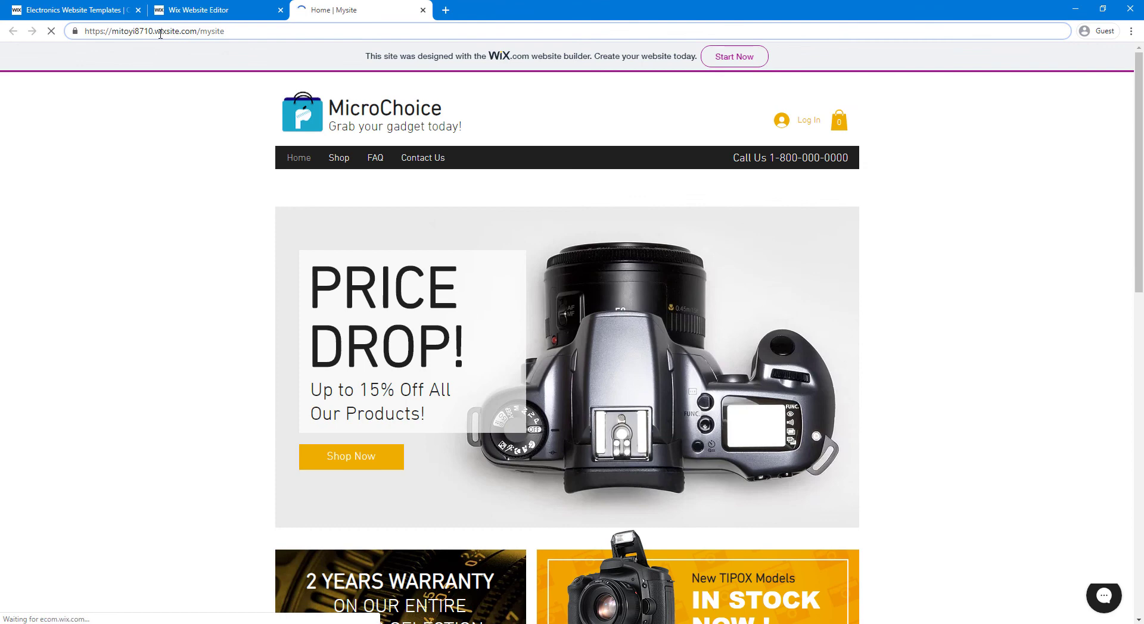
drag(155, 31, 256, 31)
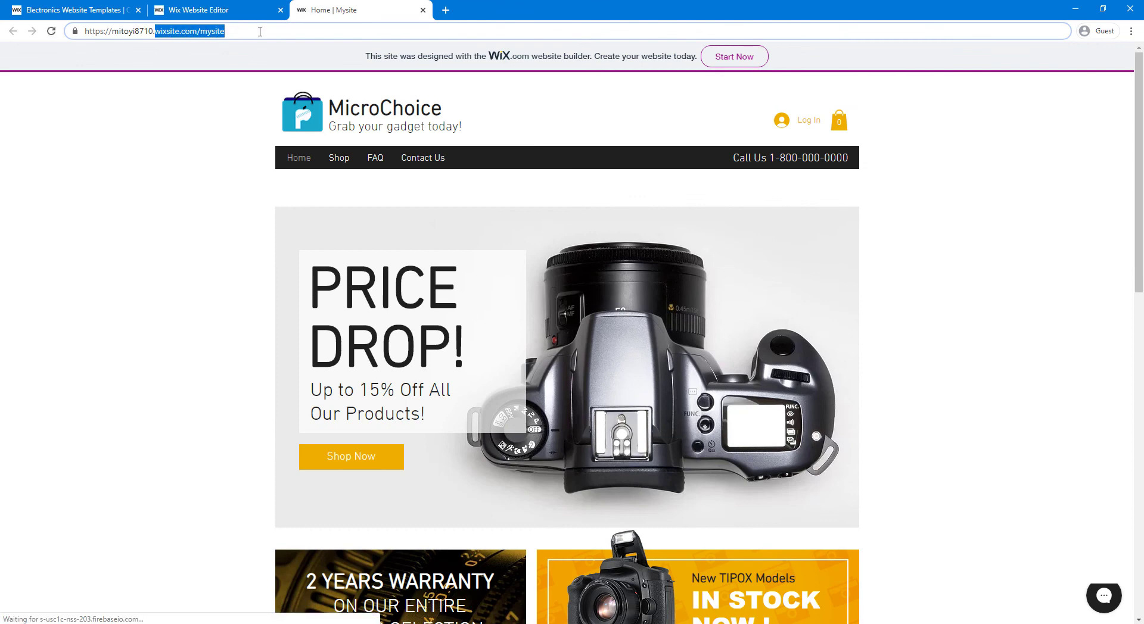
click(260, 32)
scroll(218, 153, down, 13)
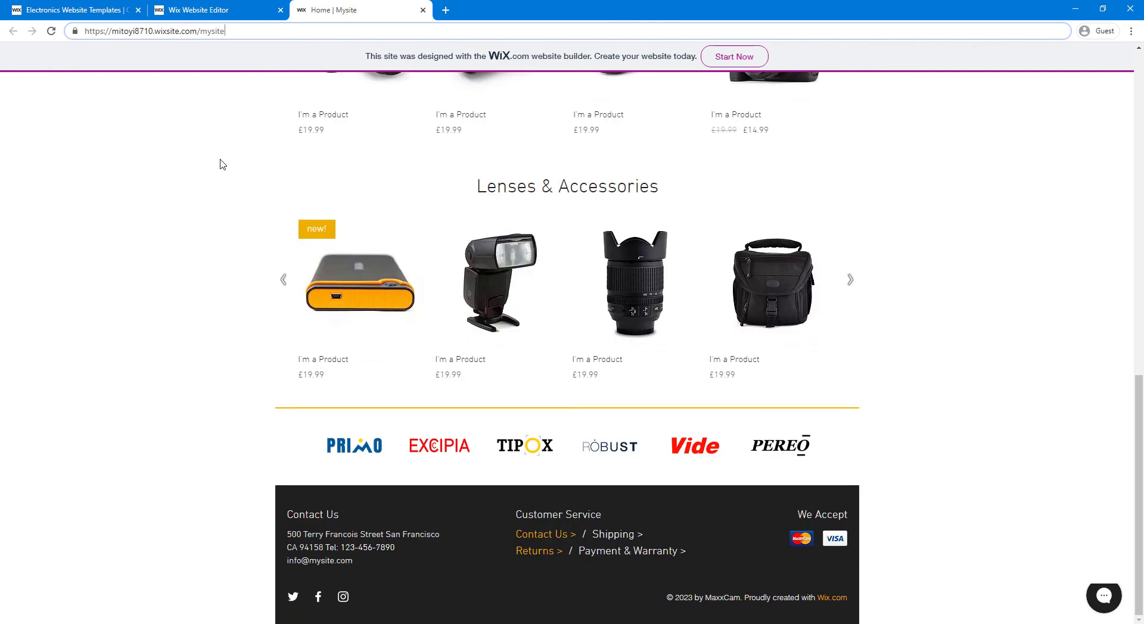
scroll(221, 165, up, 15)
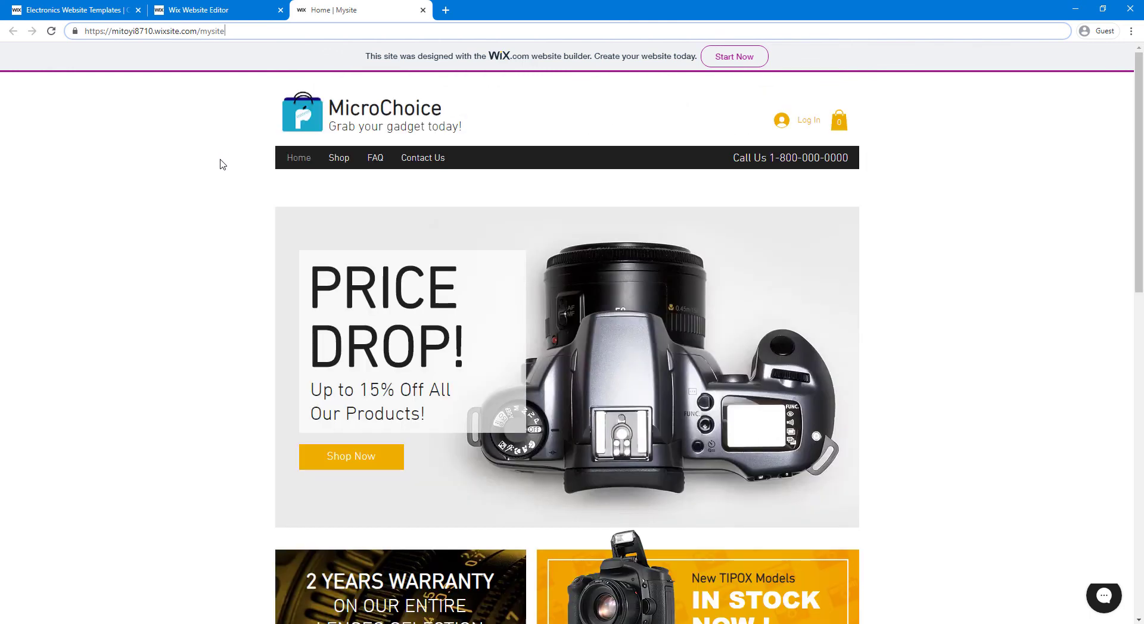
Close the live site and open the premium plan upgrade from the publish confirmation to compare the Website plans.
click(422, 10)
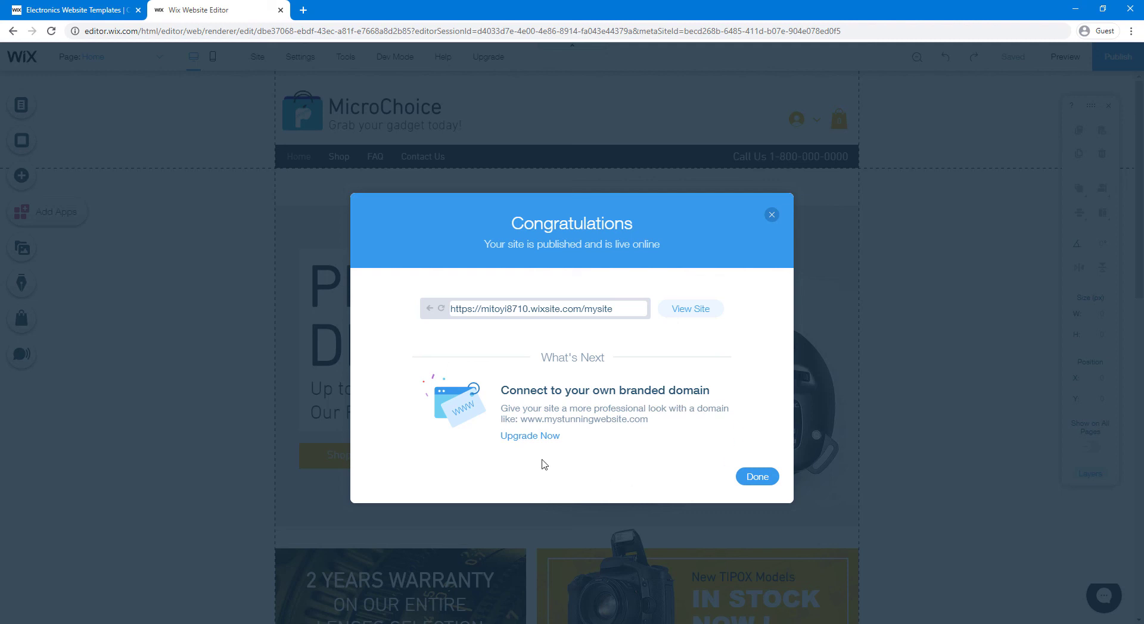
click(533, 441)
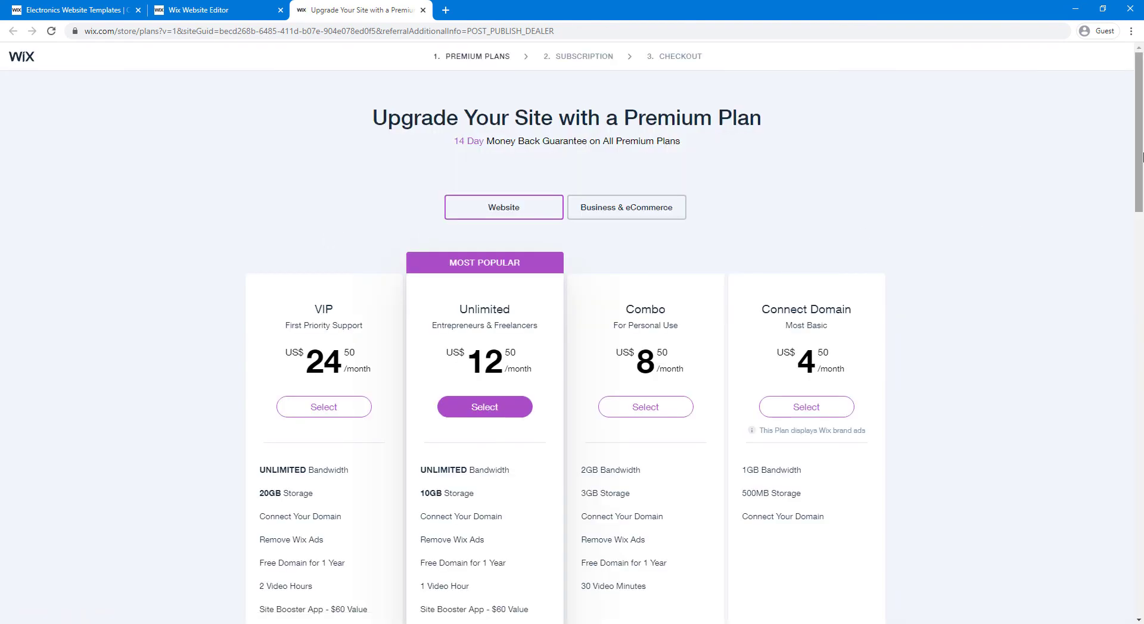
scroll(1142, 202, down, 3)
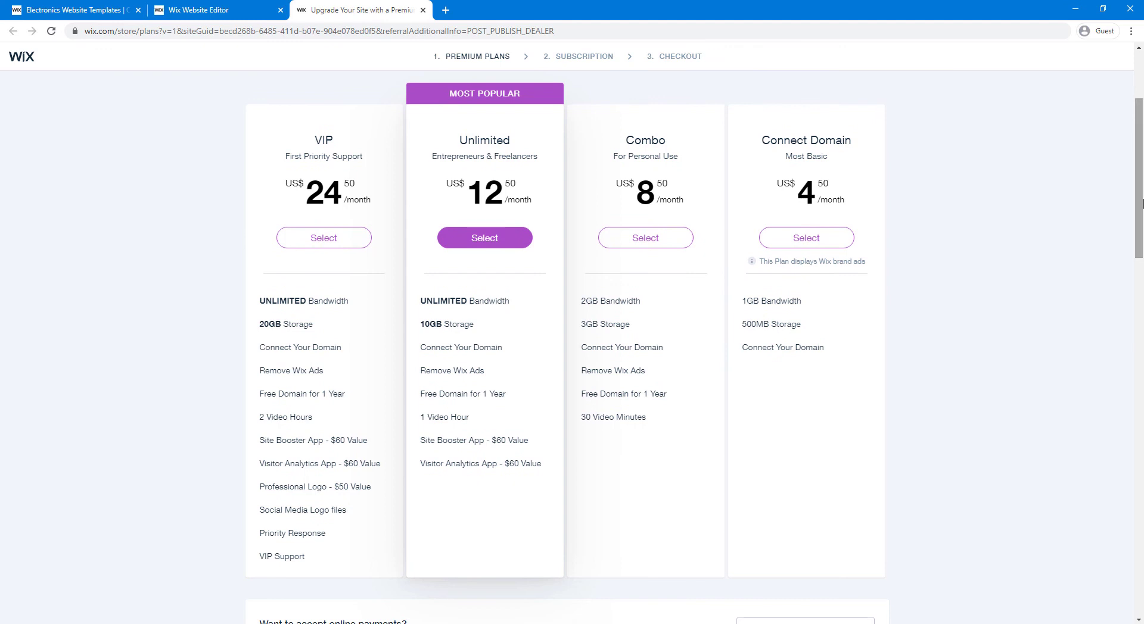
scroll(1142, 202, up, 3)
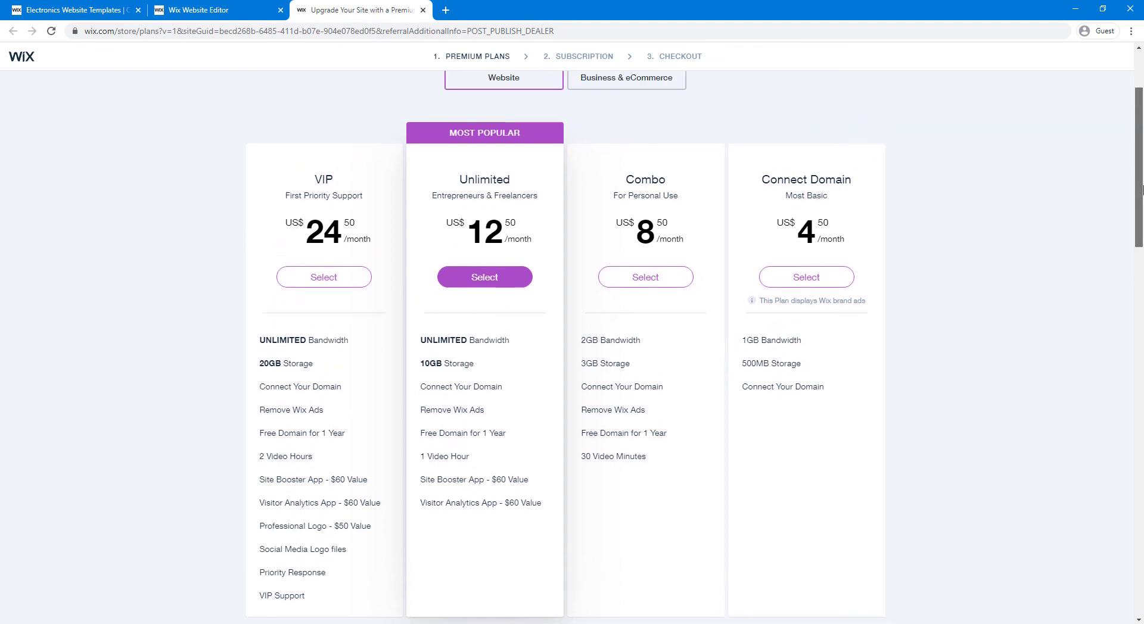
scroll(1141, 136, down, 3)
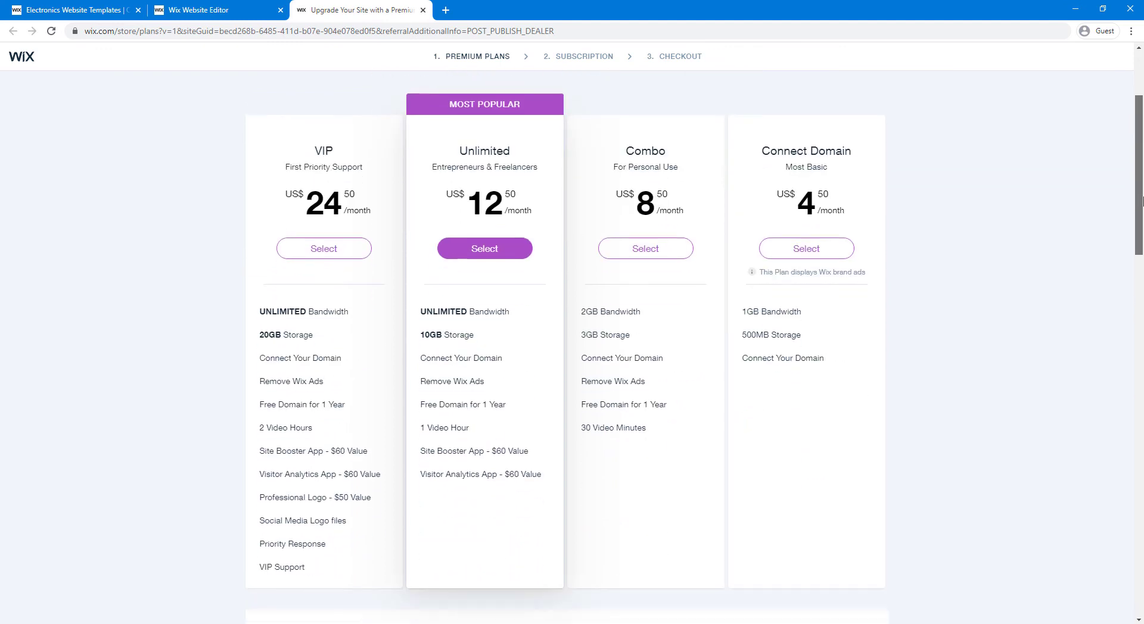
scroll(1142, 177, up, 2)
scroll(1142, 176, up, 1)
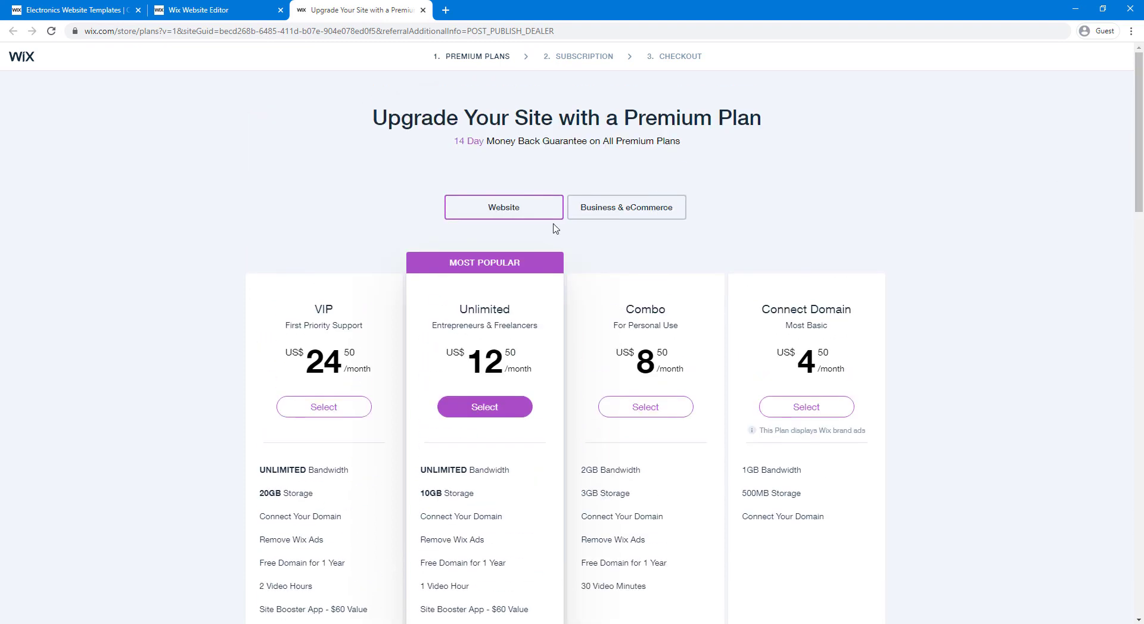
Switch to the Business & eCommerce premium plans and compare their prices and features.
click(664, 215)
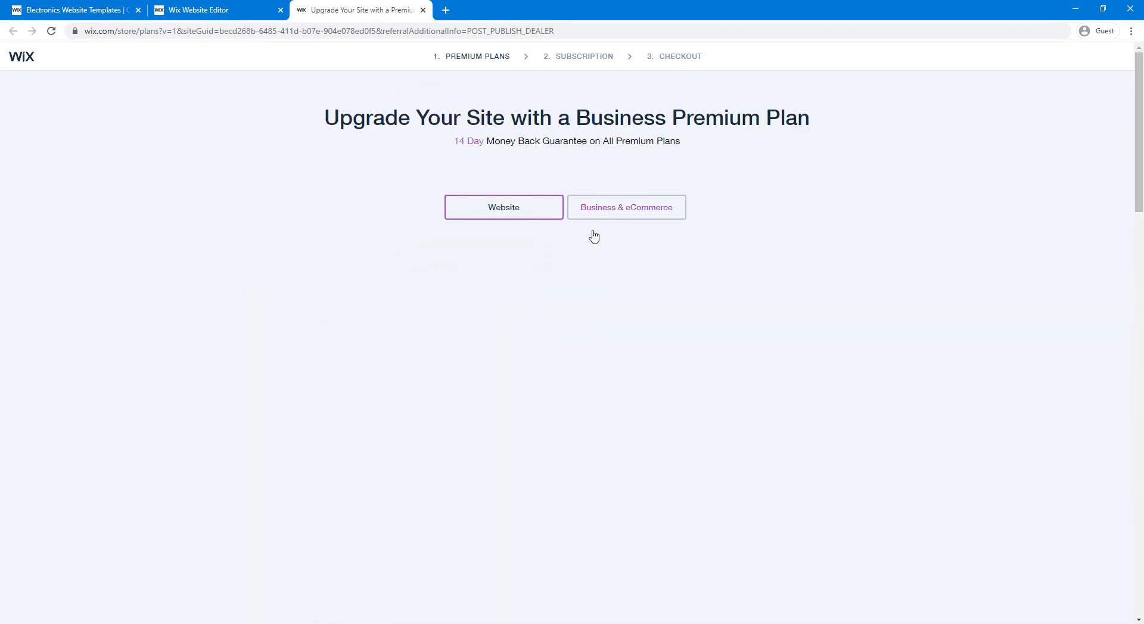
scroll(1141, 218, down, 5)
scroll(1141, 218, up, 2)
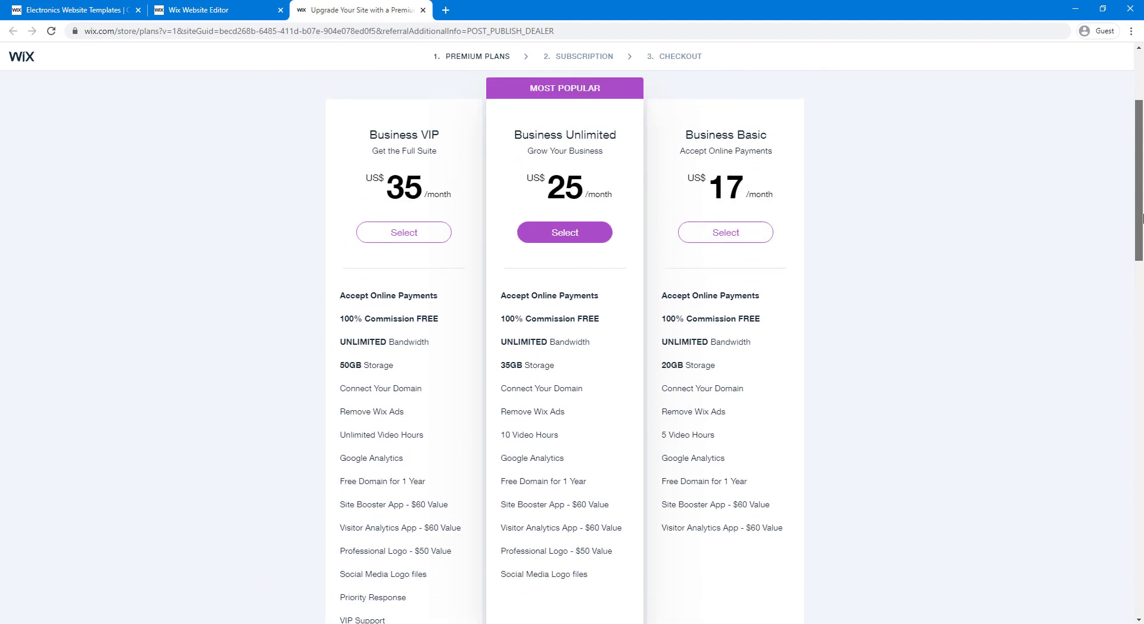
scroll(1141, 218, up, 3)
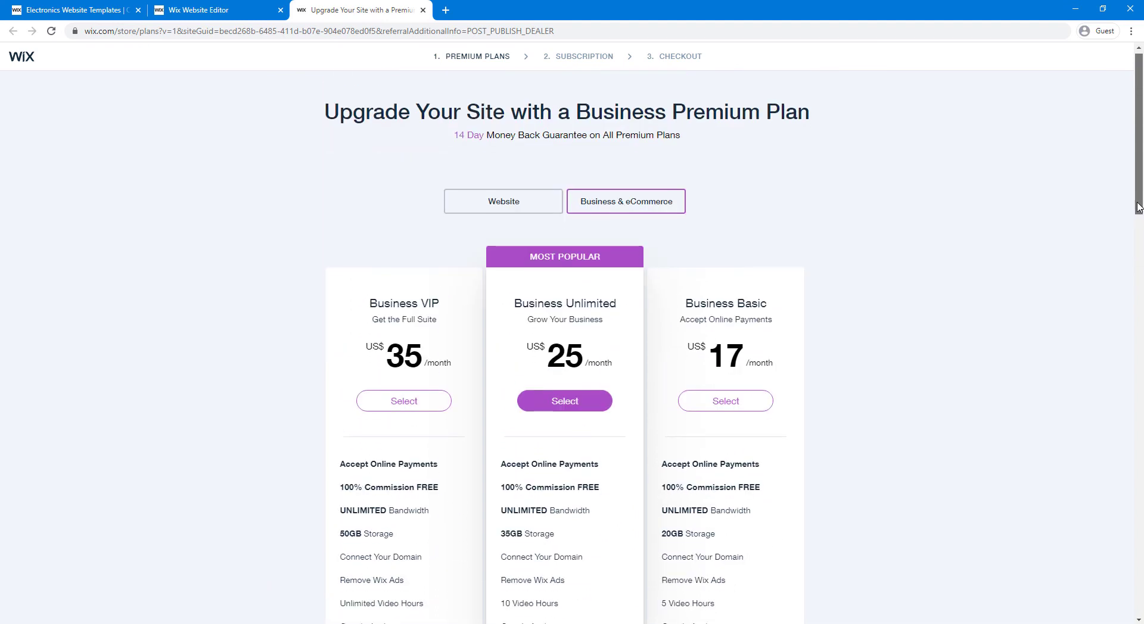
scroll(1135, 210, down, 2)
drag(1135, 209, 1137, 194)
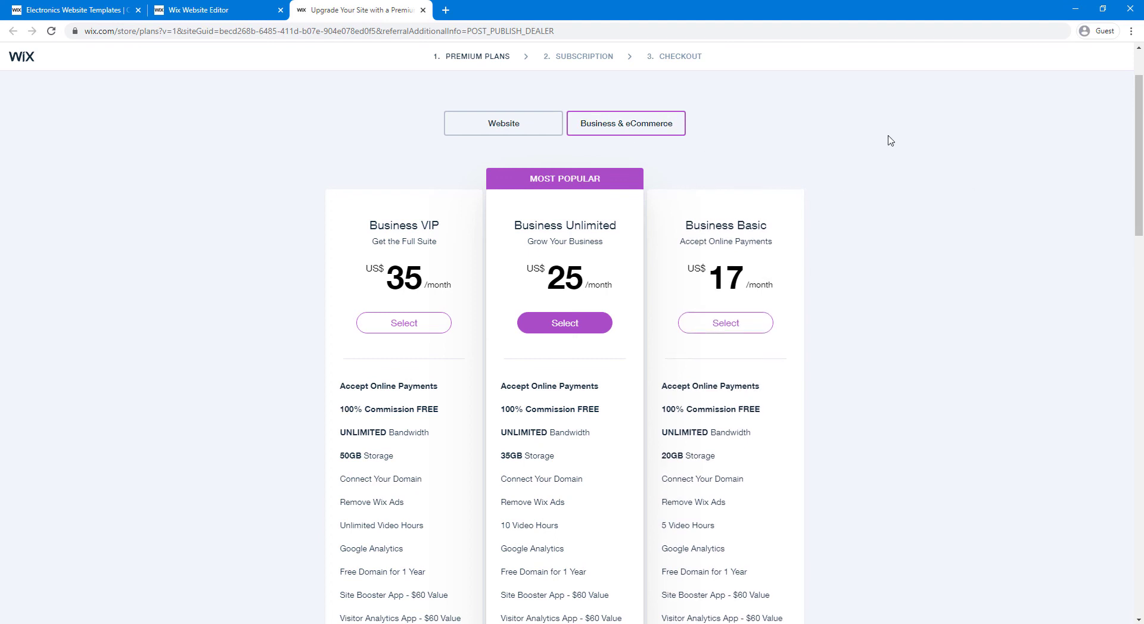
scroll(740, 299, down, 1)
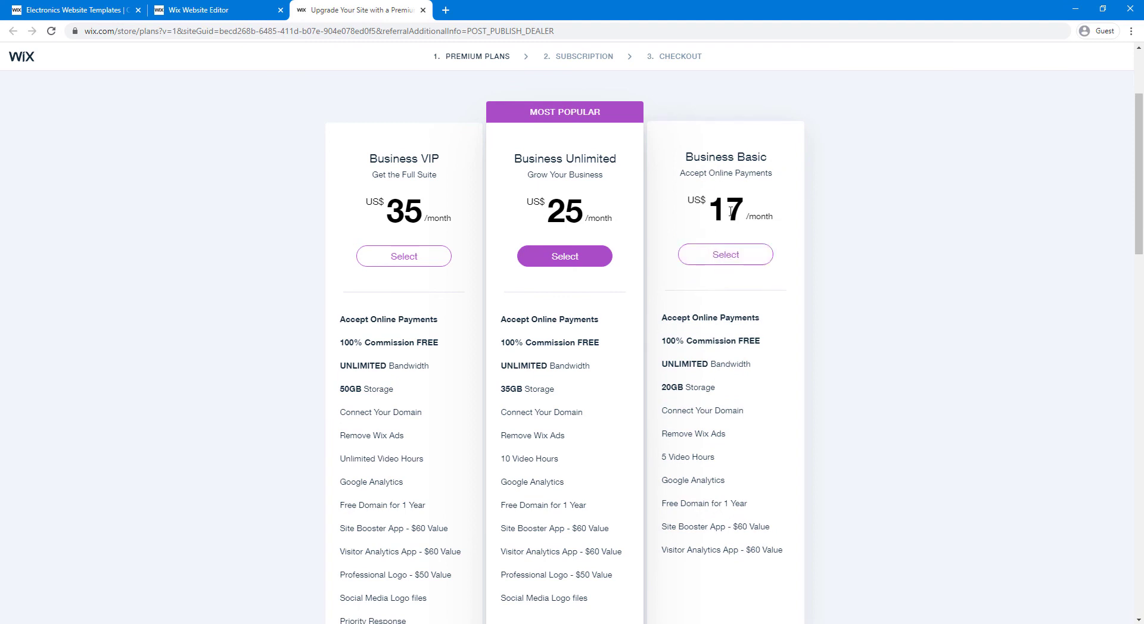
Choose the Business Basic plan with the 2 Years subscription period and continue to checkout.
click(724, 255)
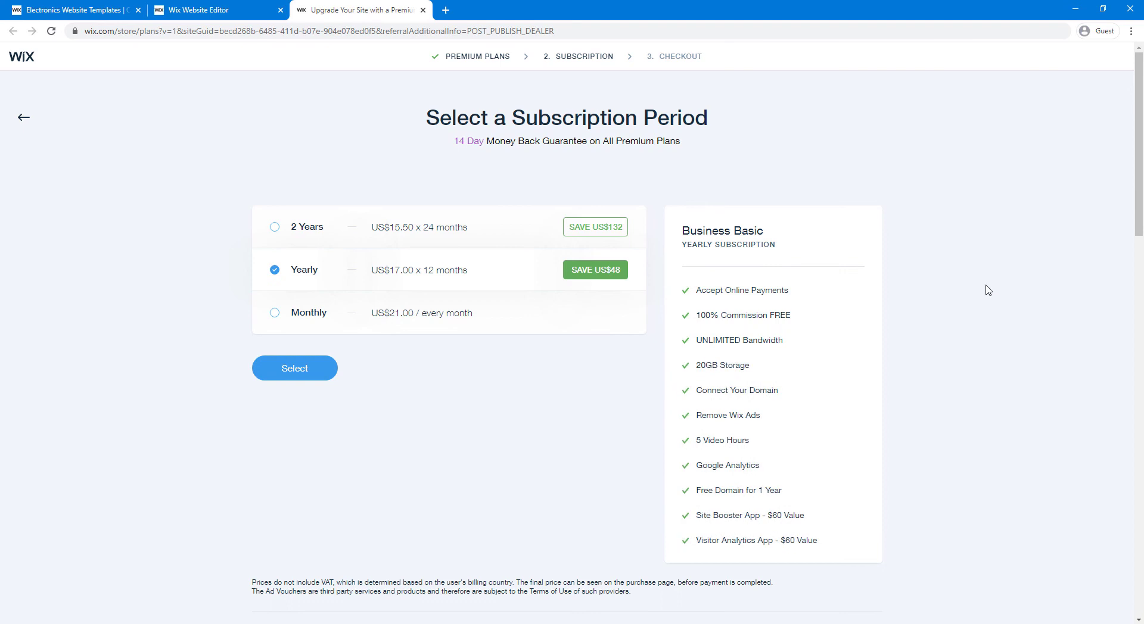
click(275, 229)
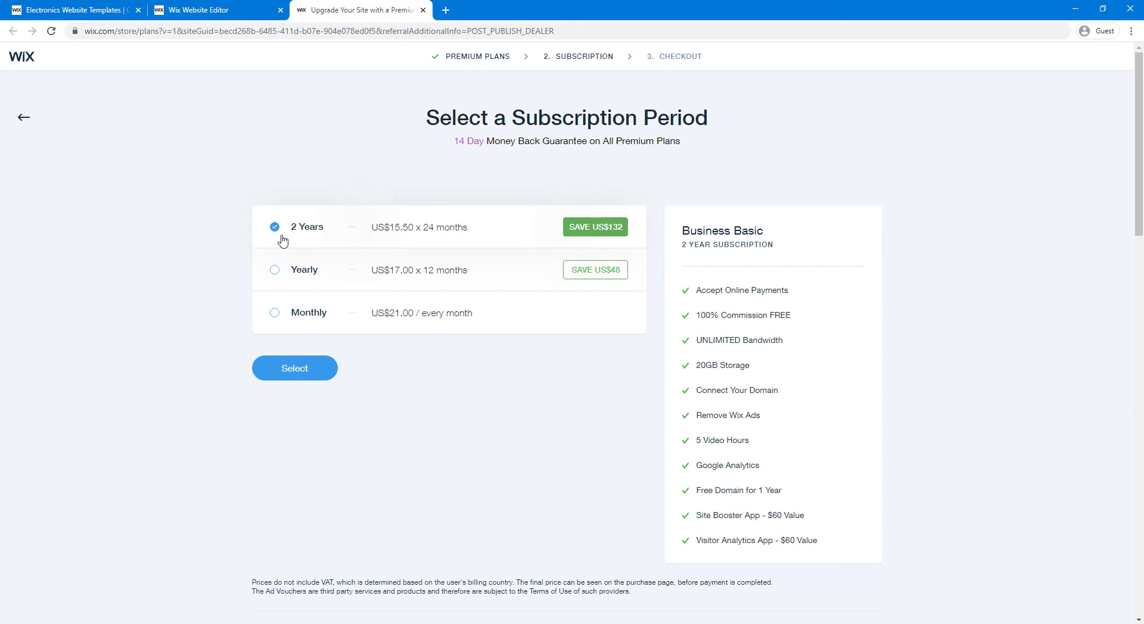
click(312, 379)
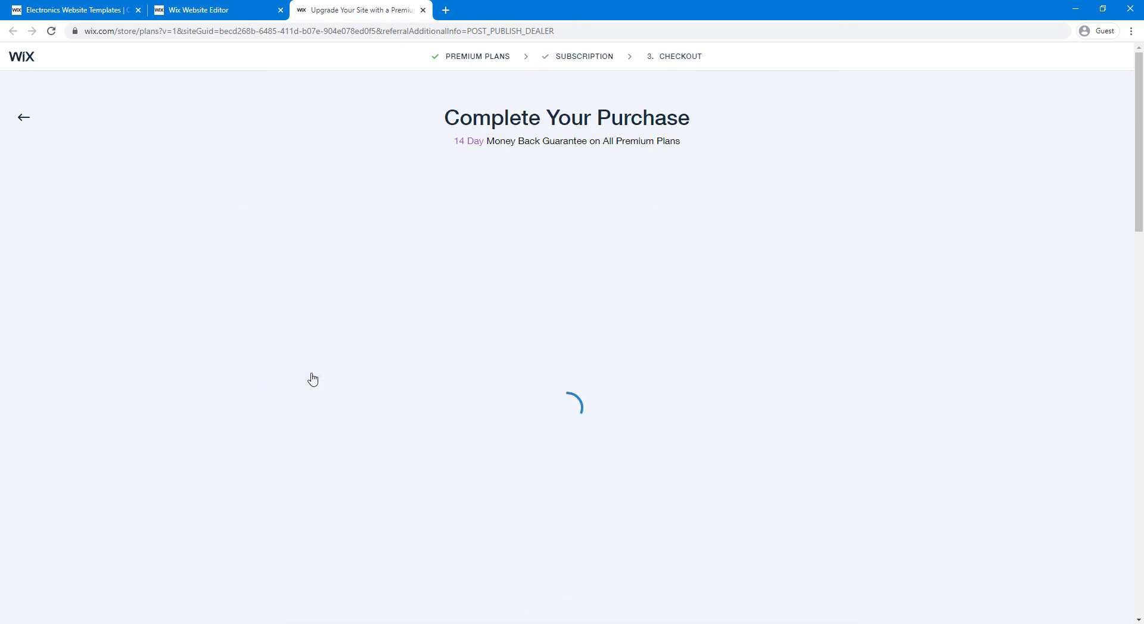
Examine the checkout page's payment method form, order summary and 14-day money back guarantee.
drag(1139, 168, 1142, 197)
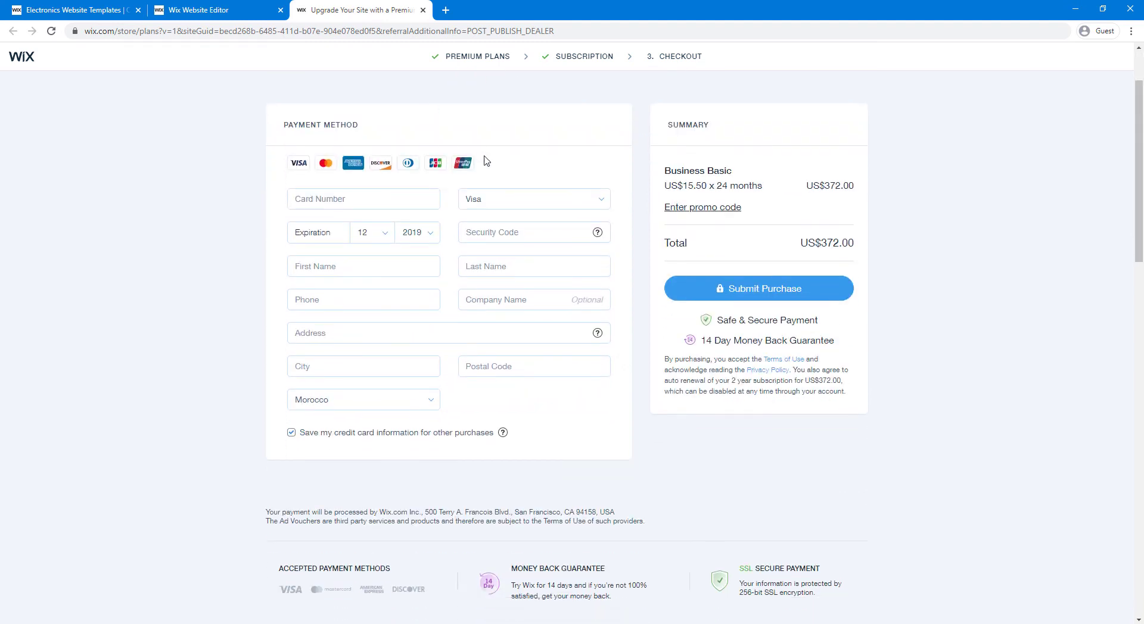
click(434, 301)
click(414, 190)
scroll(894, 245, up, 2)
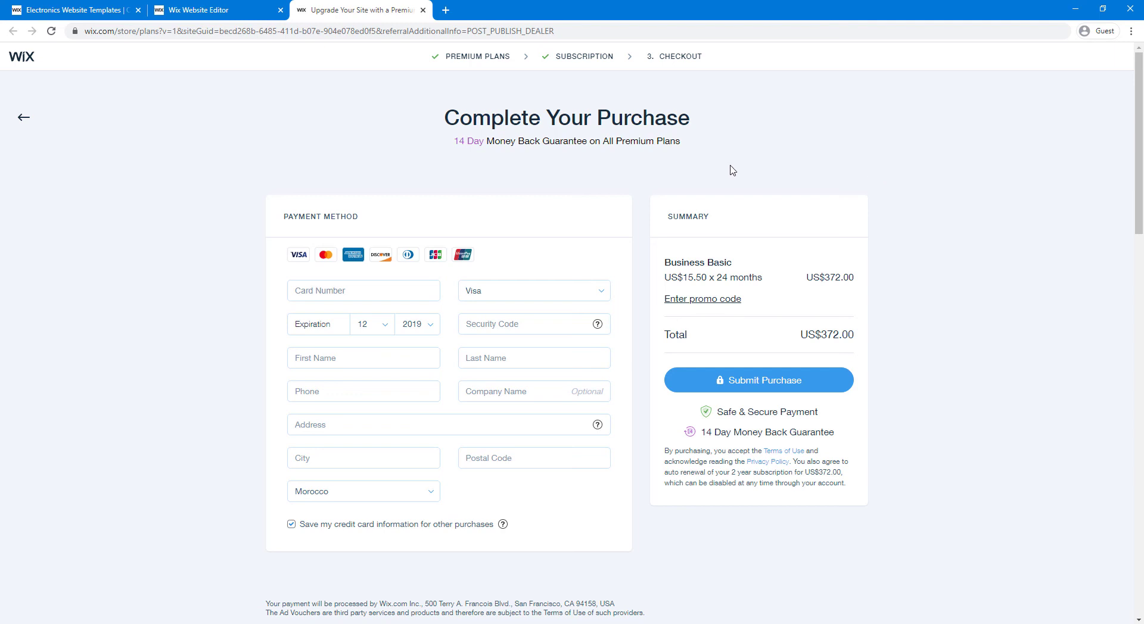
drag(451, 144, 486, 143)
click(520, 191)
scroll(1139, 143, down, 1)
scroll(1139, 143, up, 1)
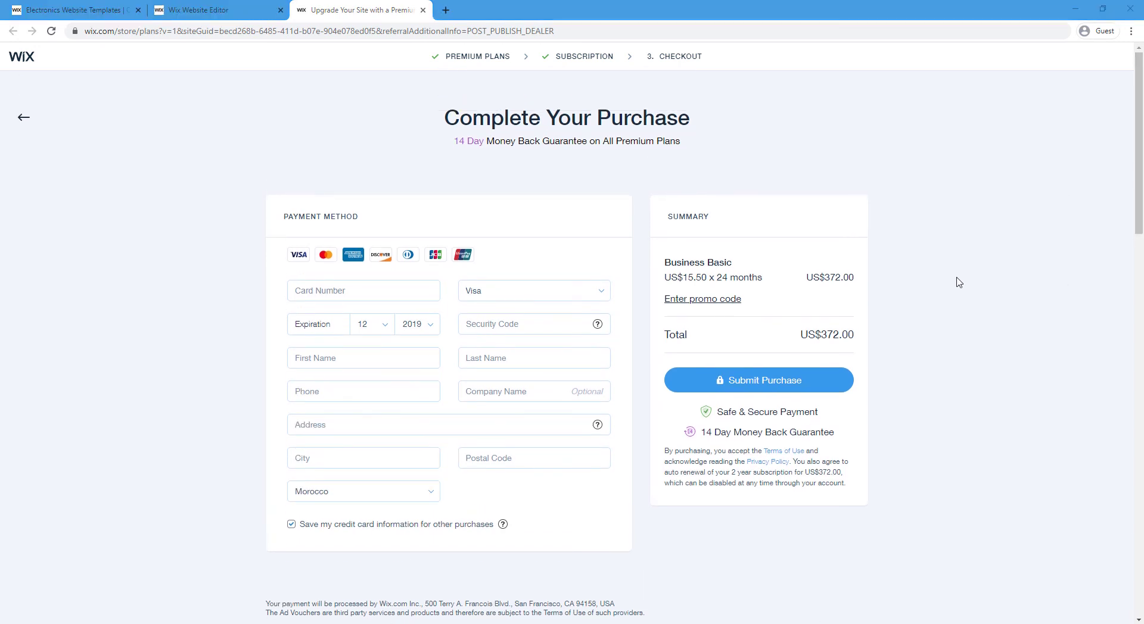